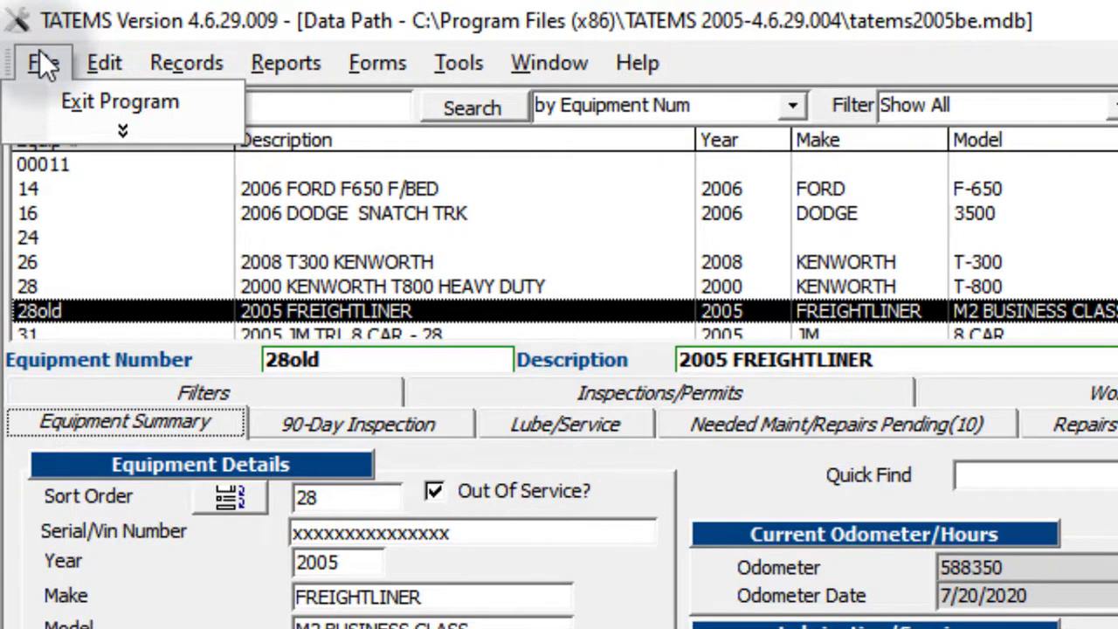
# Step: Set the global inspection interval for all equipment to 365 days and open the inspection history of equipment 28old
pyautogui.click(81, 133)
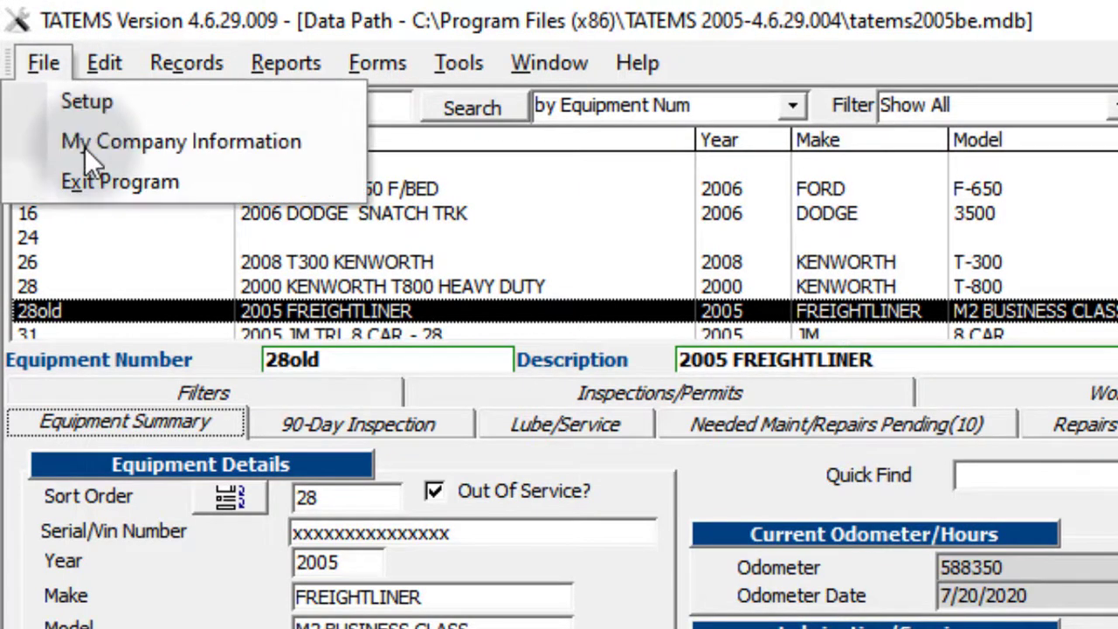
pyautogui.click(87, 99)
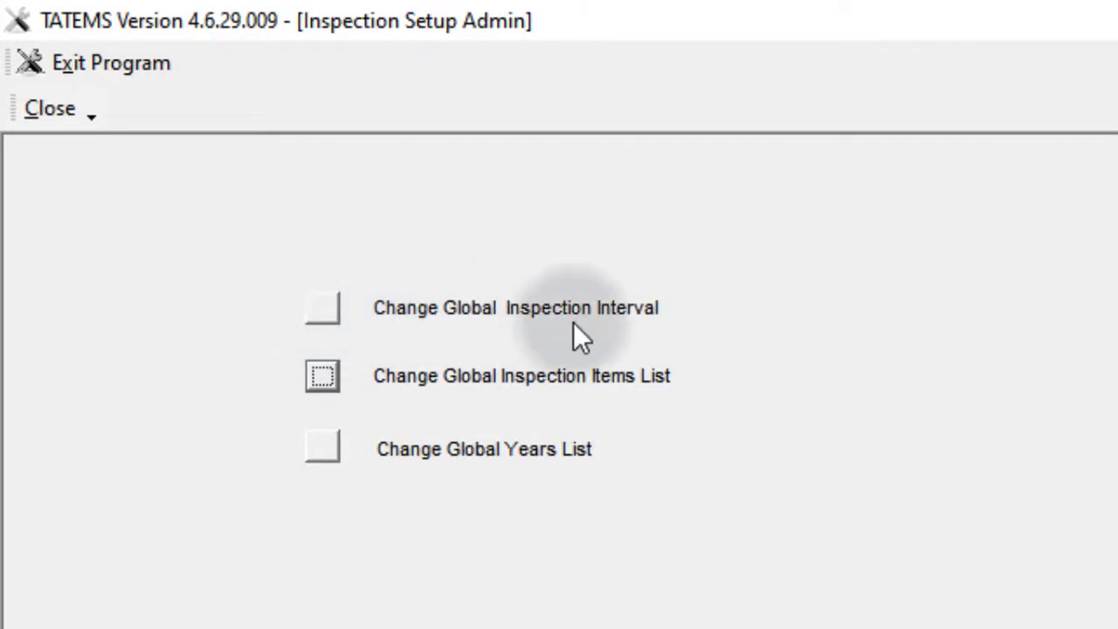
pyautogui.click(317, 312)
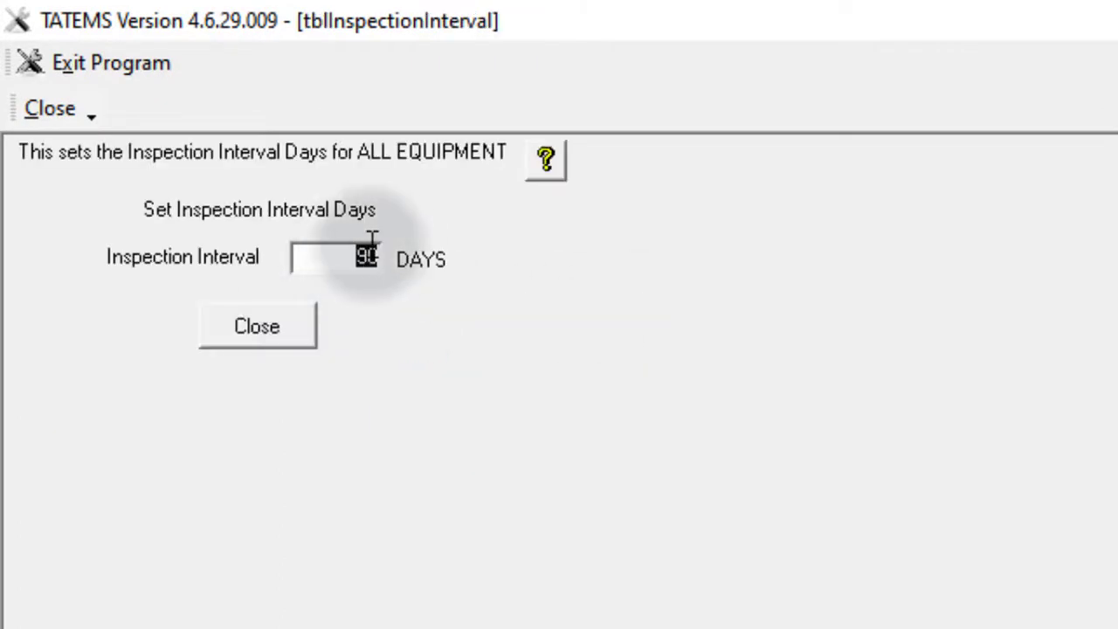
pyautogui.click(352, 254)
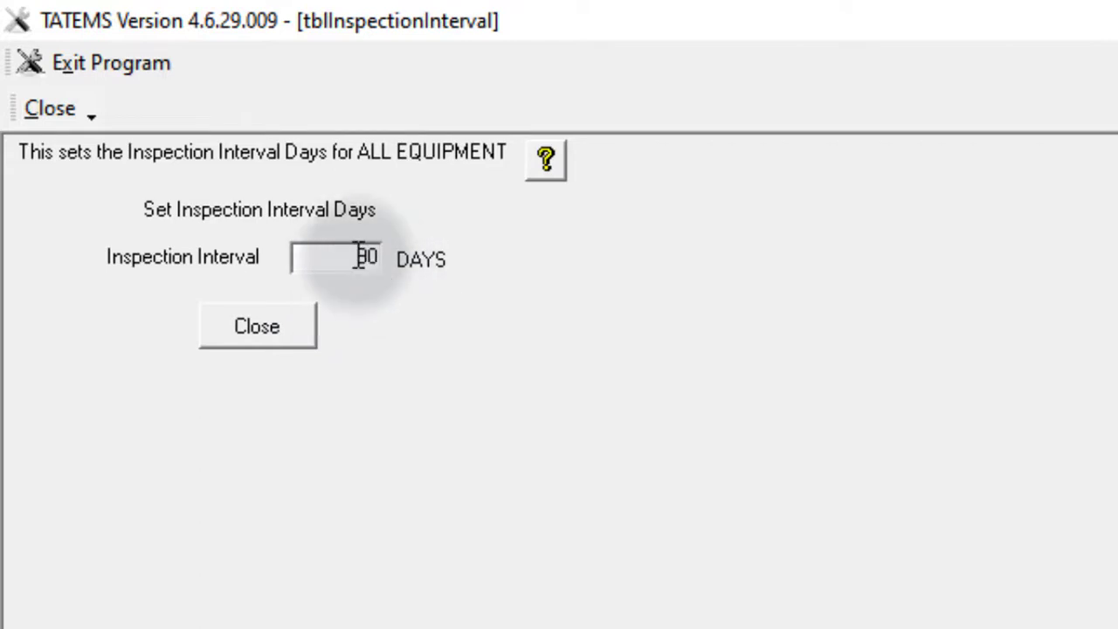
pyautogui.doubleClick(366, 257)
pyautogui.write('90')
pyautogui.press('Return')
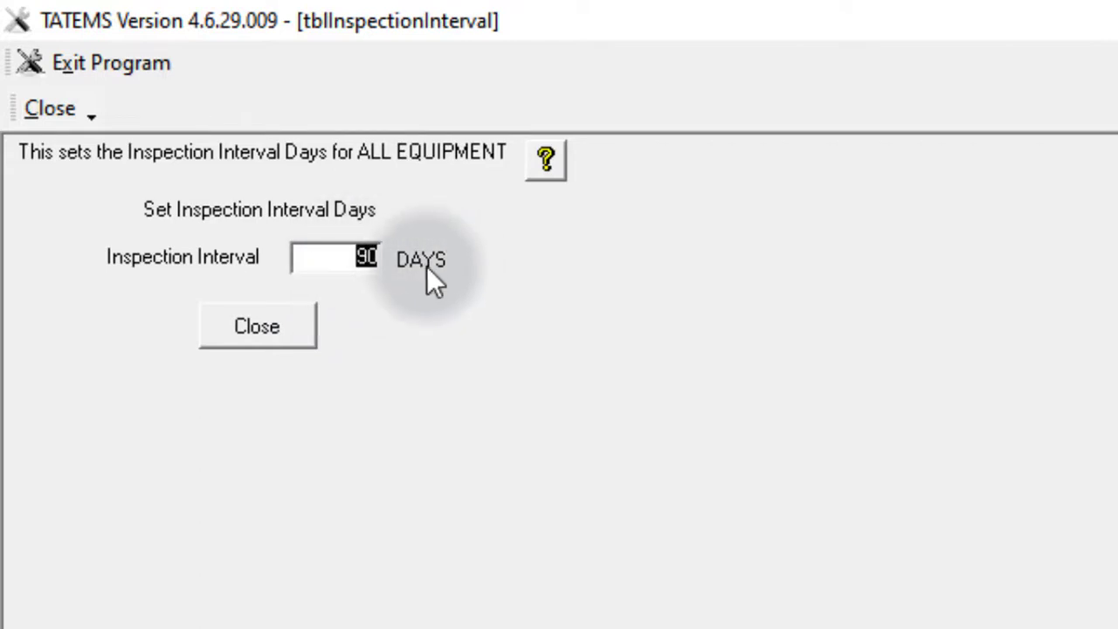
pyautogui.write('3650')
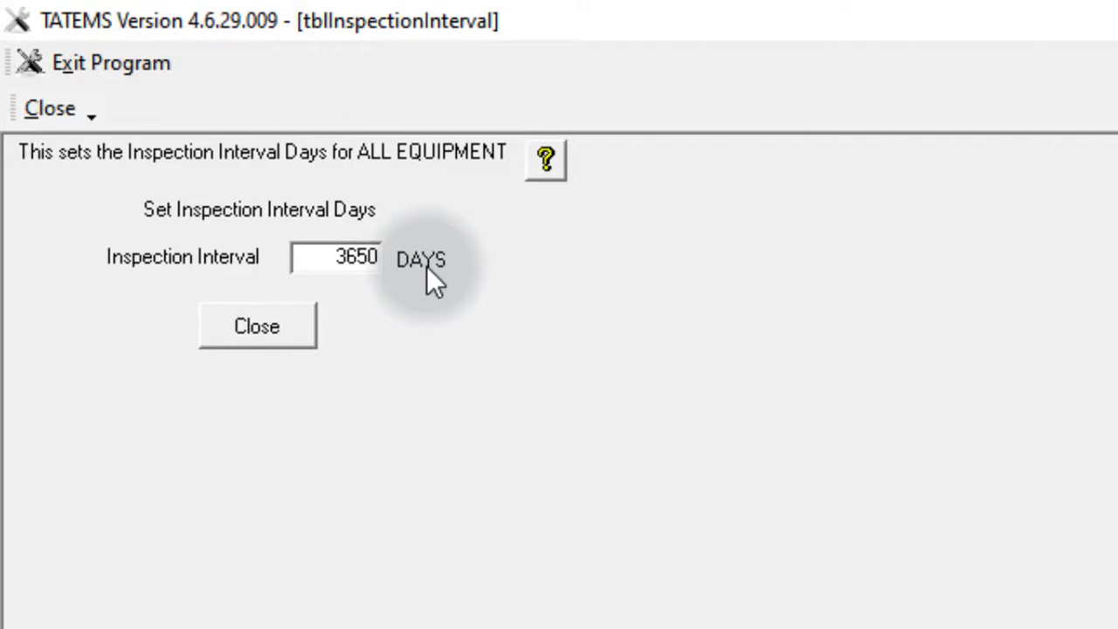
pyautogui.press('BackSpace')
pyautogui.click(278, 339)
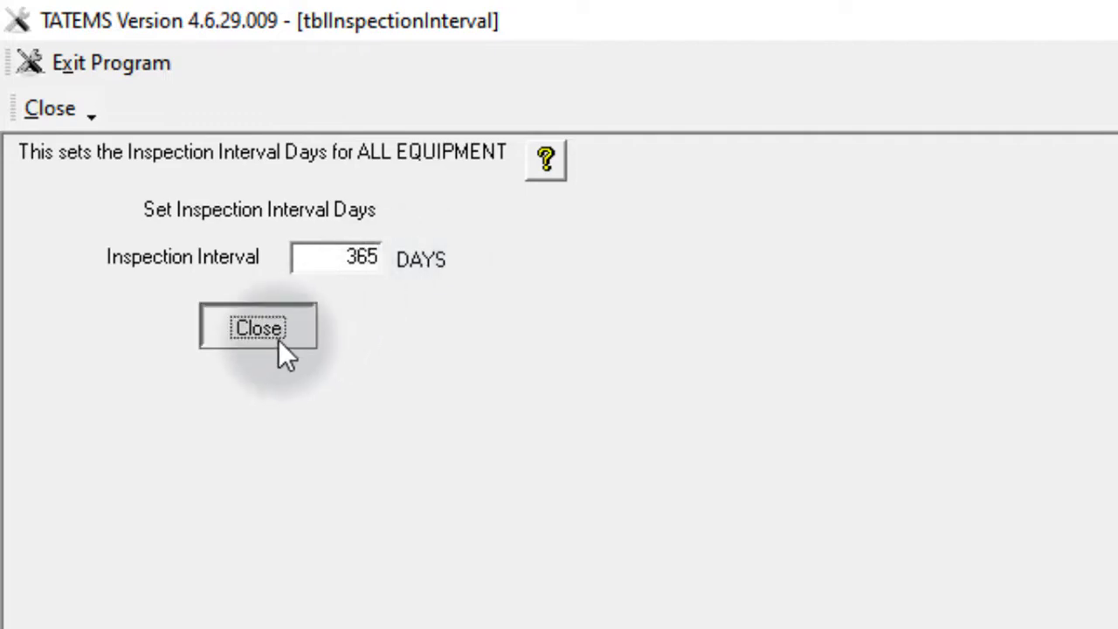
pyautogui.click(46, 111)
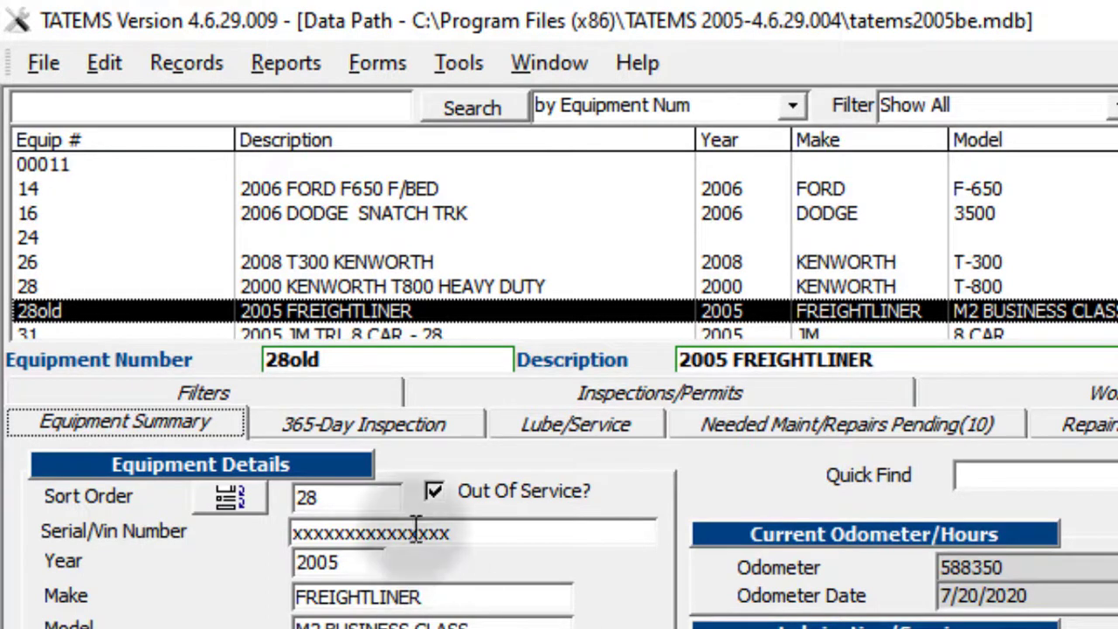
pyautogui.click(381, 437)
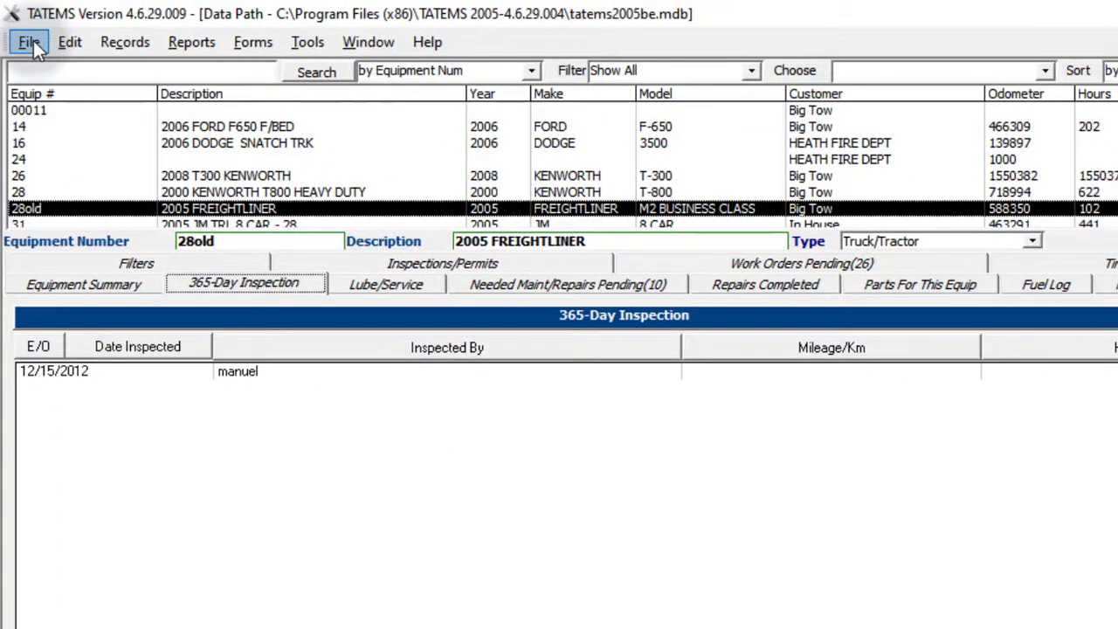
# Step: Open the global inspection items list in the setup and show the items for the Trailer equipment type
pyautogui.click(30, 42)
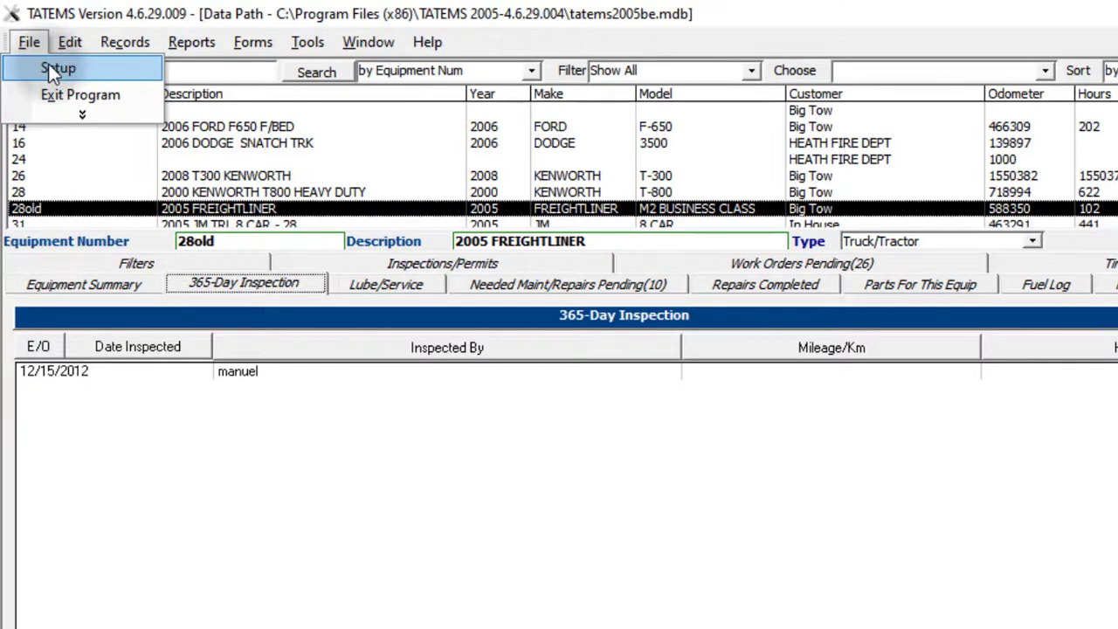
pyautogui.click(54, 69)
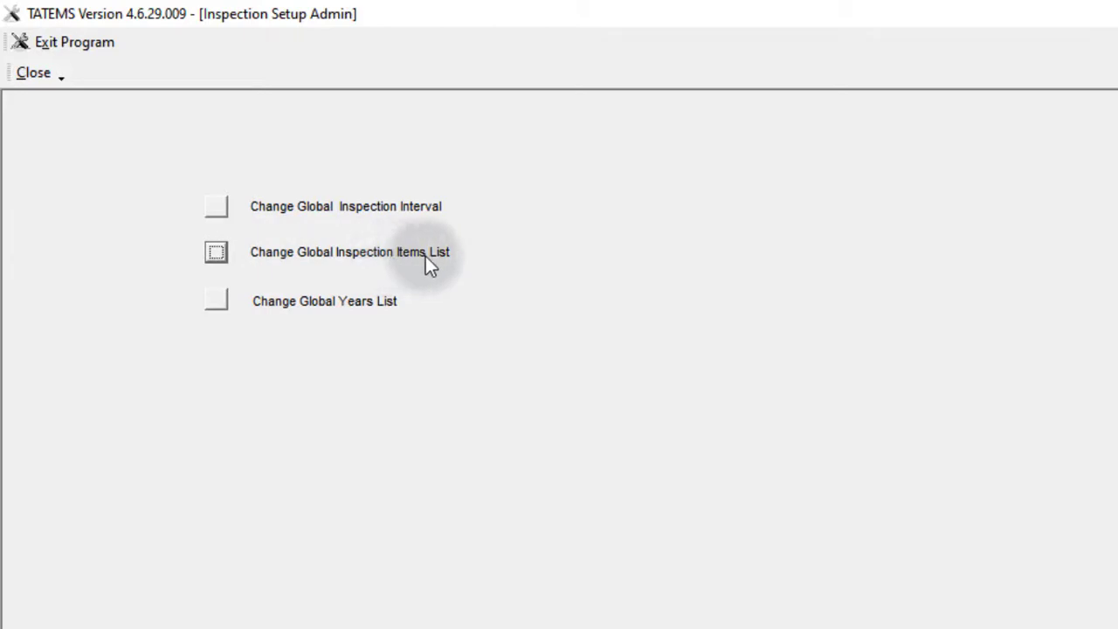
pyautogui.click(215, 254)
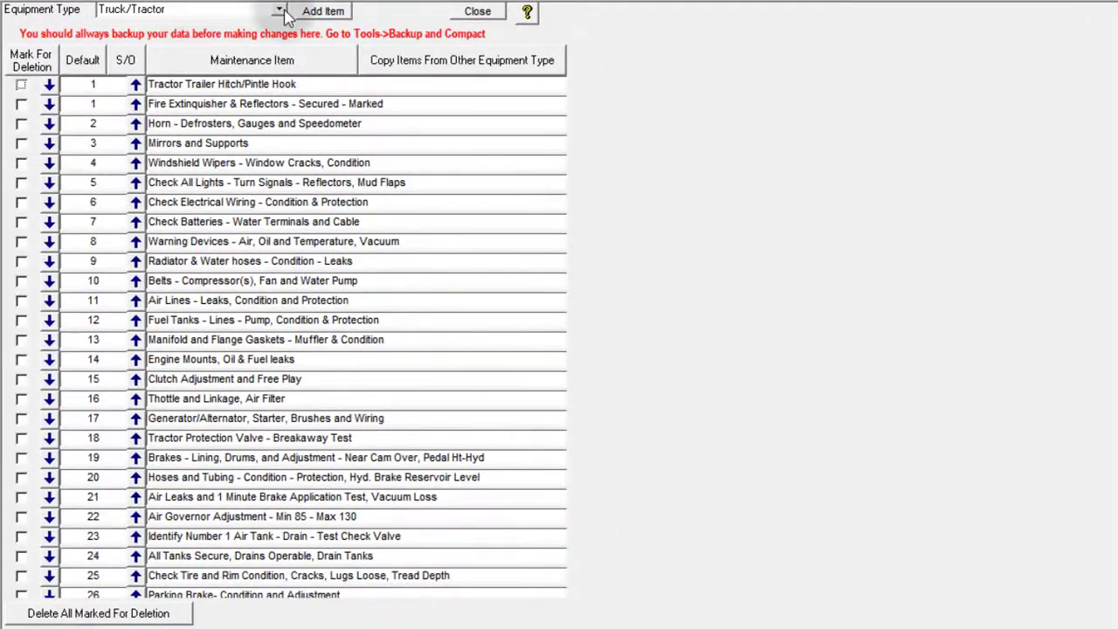
pyautogui.click(280, 10)
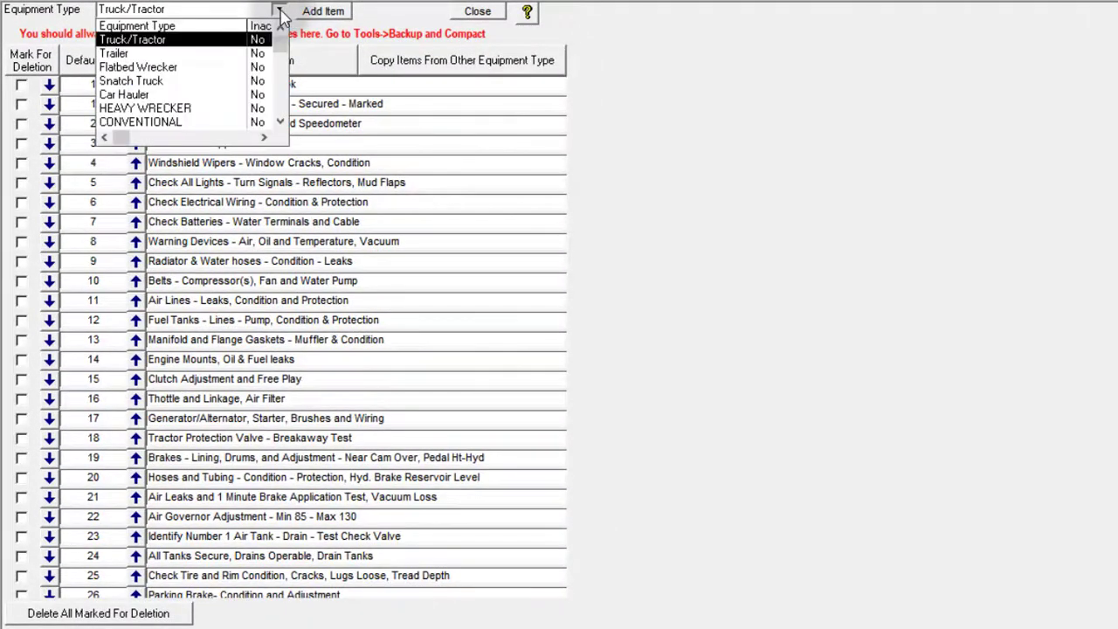
pyautogui.click(147, 54)
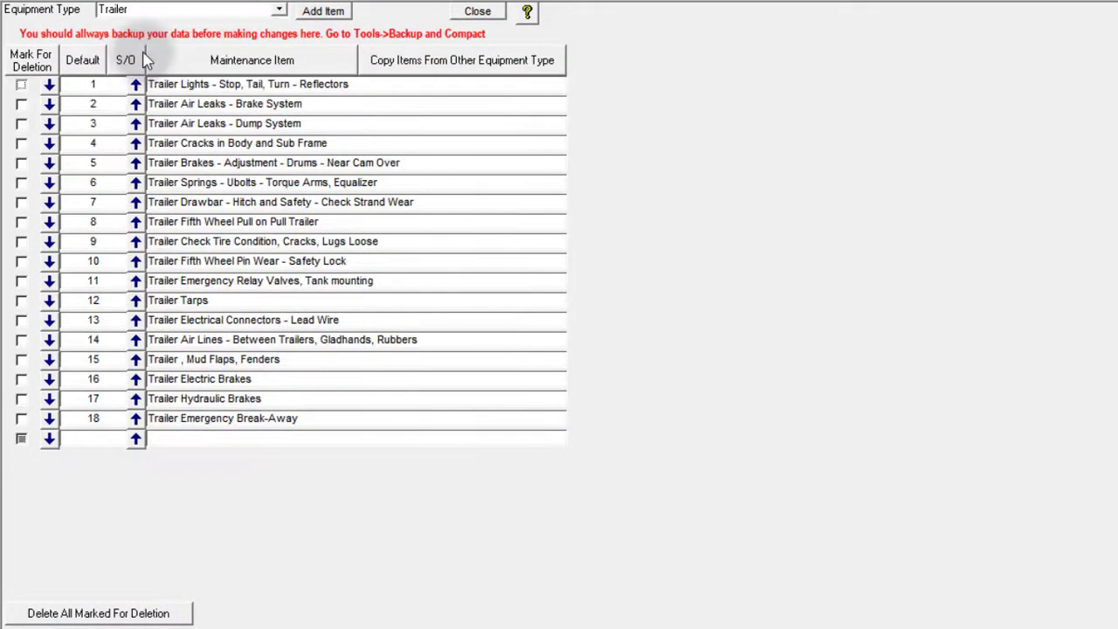
# Step: Browse the available equipment types and switch the inspection items list to Truck/Tractor
pyautogui.click(279, 11)
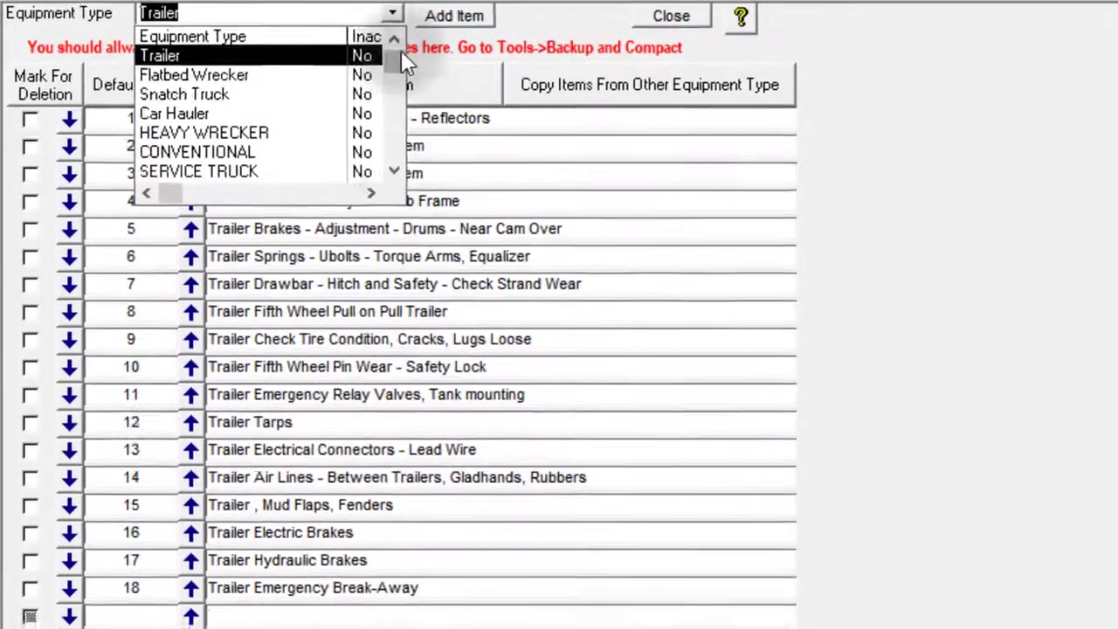
pyautogui.moveTo(281, 42); pyautogui.dragTo(277, 112)
pyautogui.moveTo(392, 143); pyautogui.dragTo(390, 52)
pyautogui.click(1098, 110)
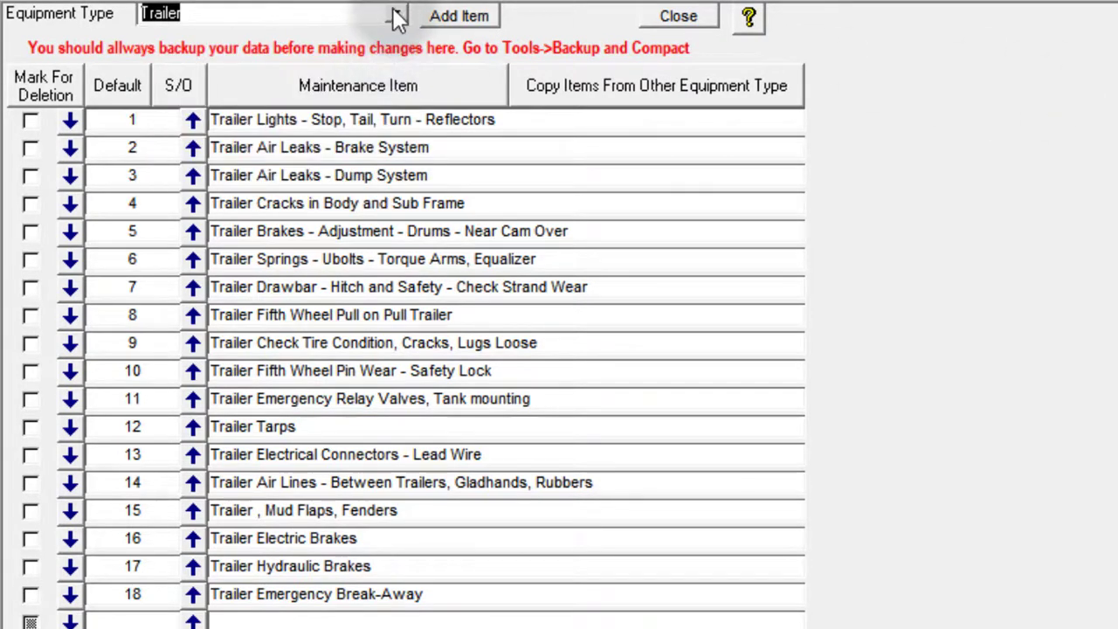
pyautogui.click(397, 13)
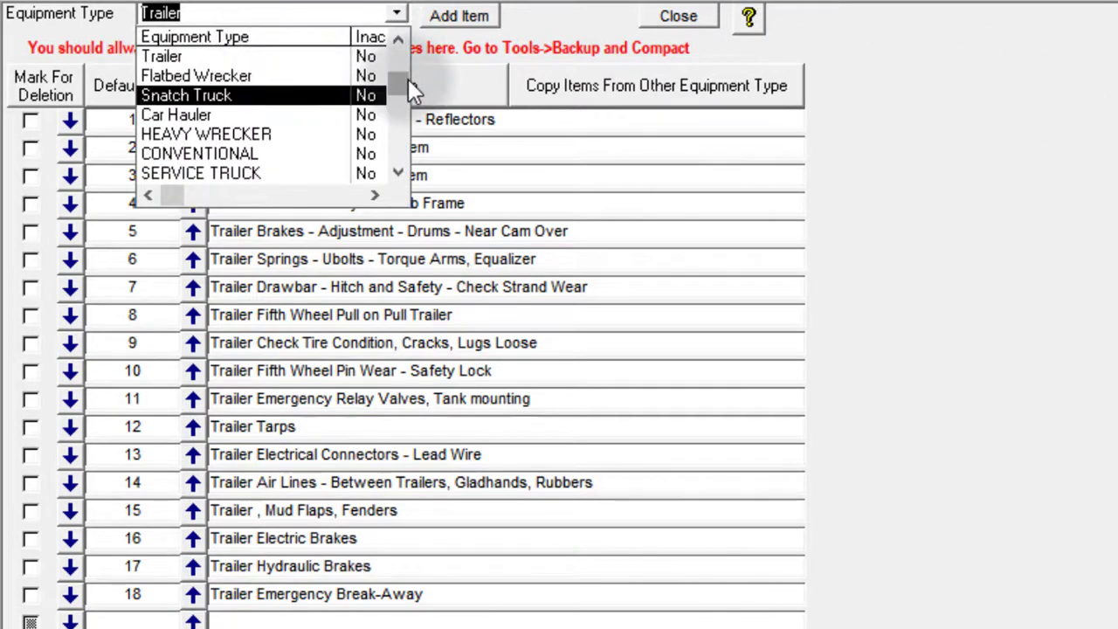
pyautogui.scroll(1, 407, 78)
pyautogui.click(192, 58)
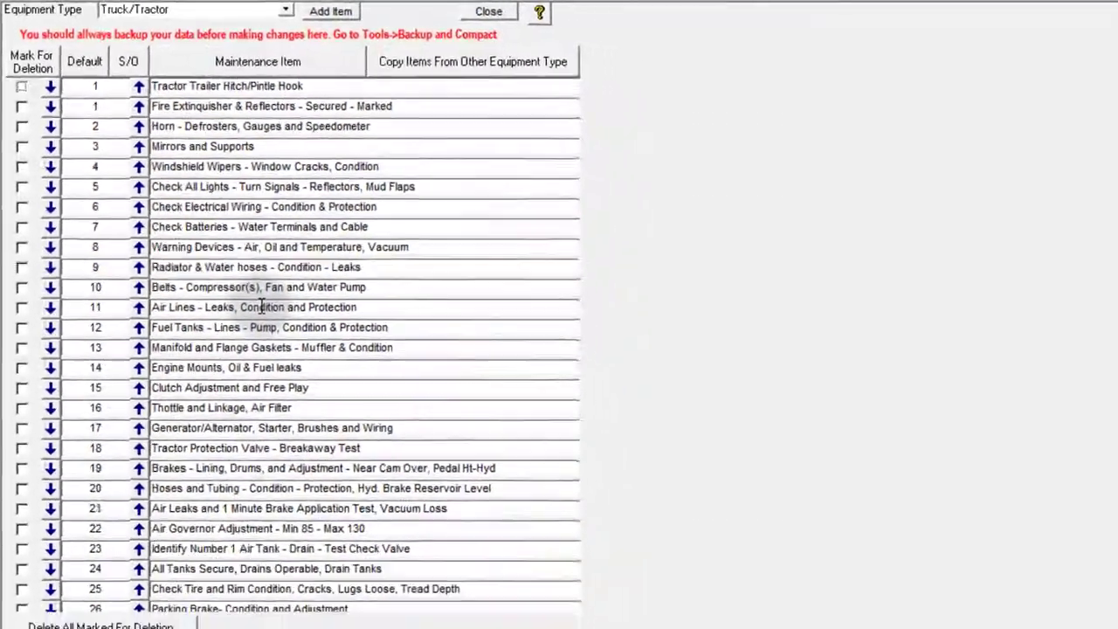
# Step: Add a maintenance item named "New Item" with default order 41 at the end of the Truck/Tractor inspection list
pyautogui.scroll(-1, 232, 296)
pyautogui.scroll(-5, 232, 296)
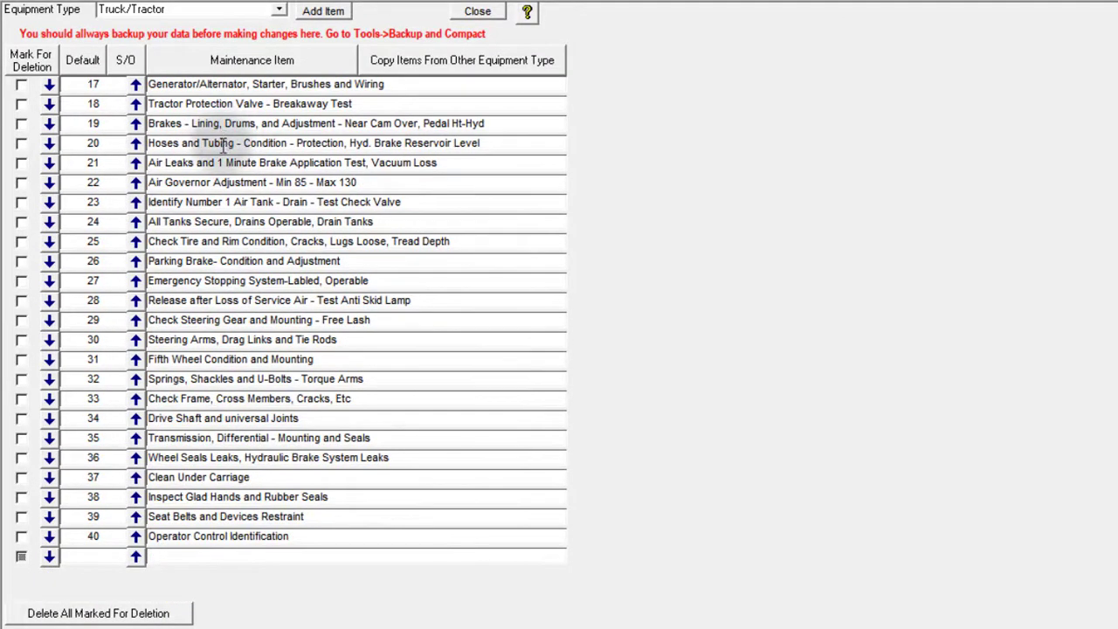
pyautogui.click(181, 558)
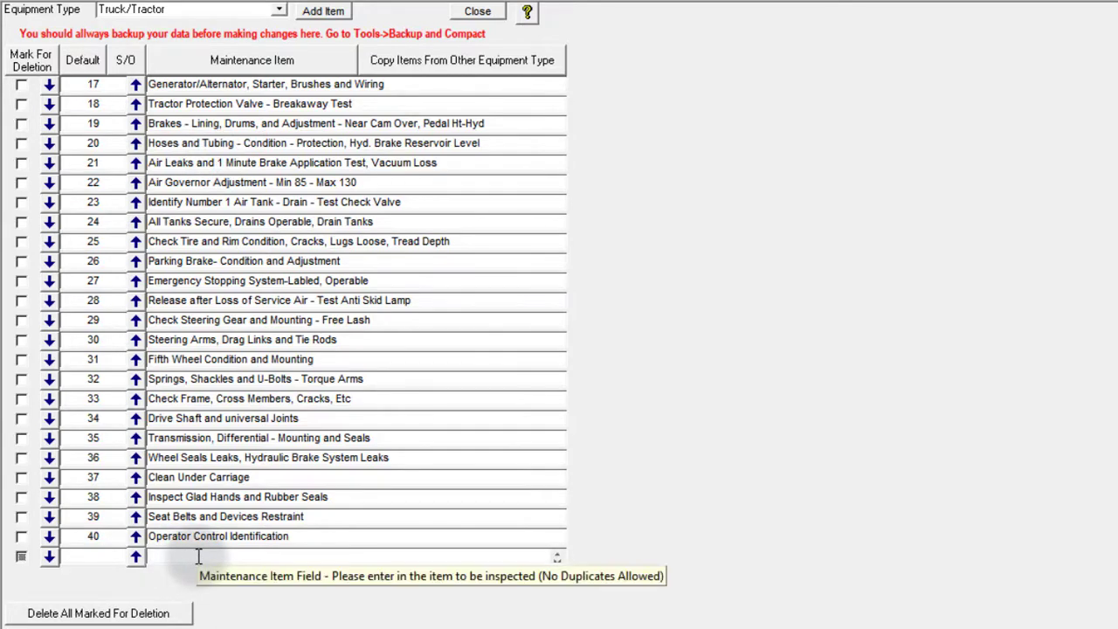
pyautogui.write('New')
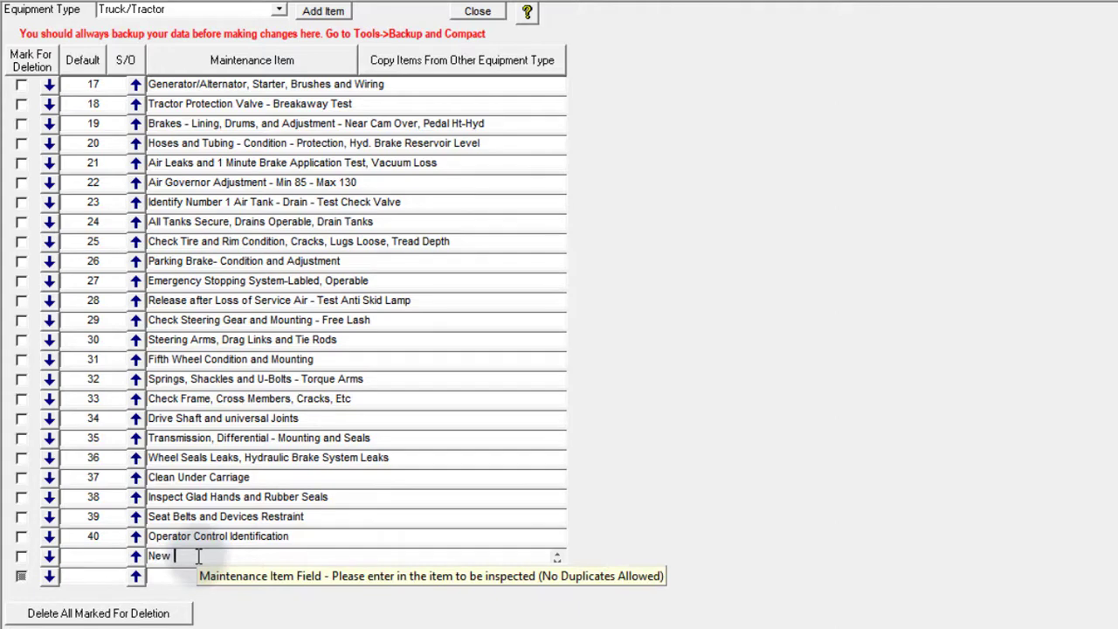
pyautogui.write(' Item')
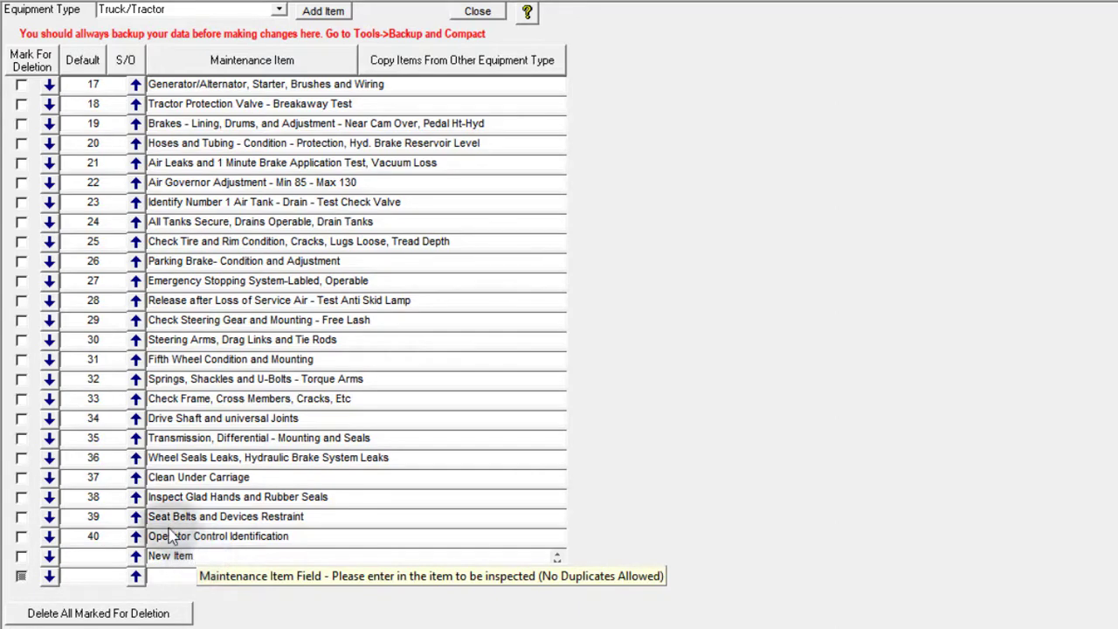
pyautogui.click(90, 557)
pyautogui.write('41')
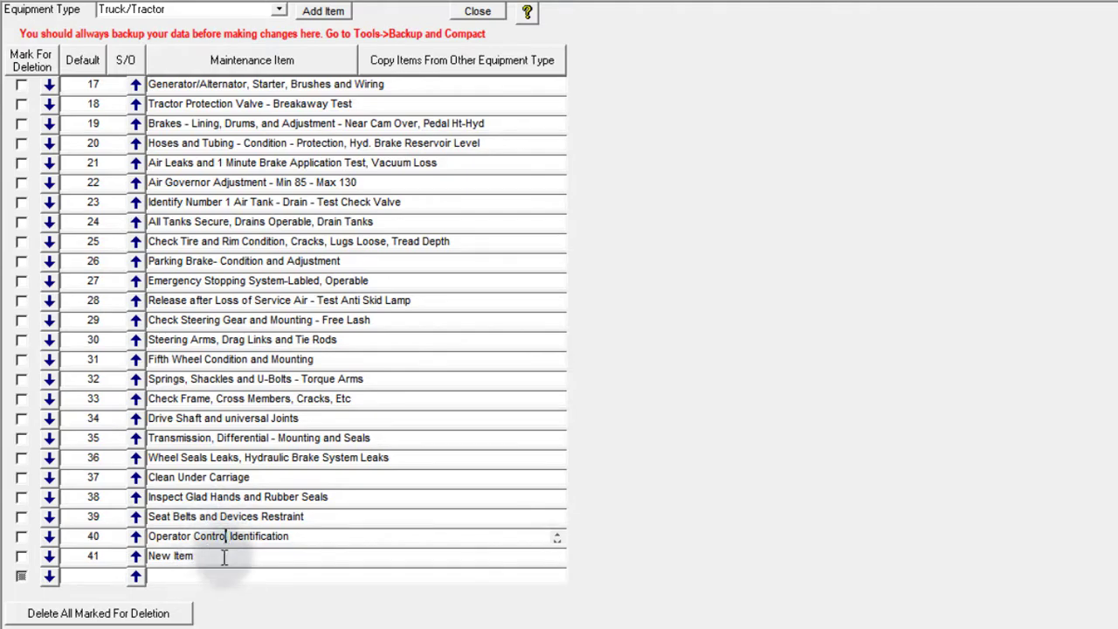
pyautogui.click(226, 535)
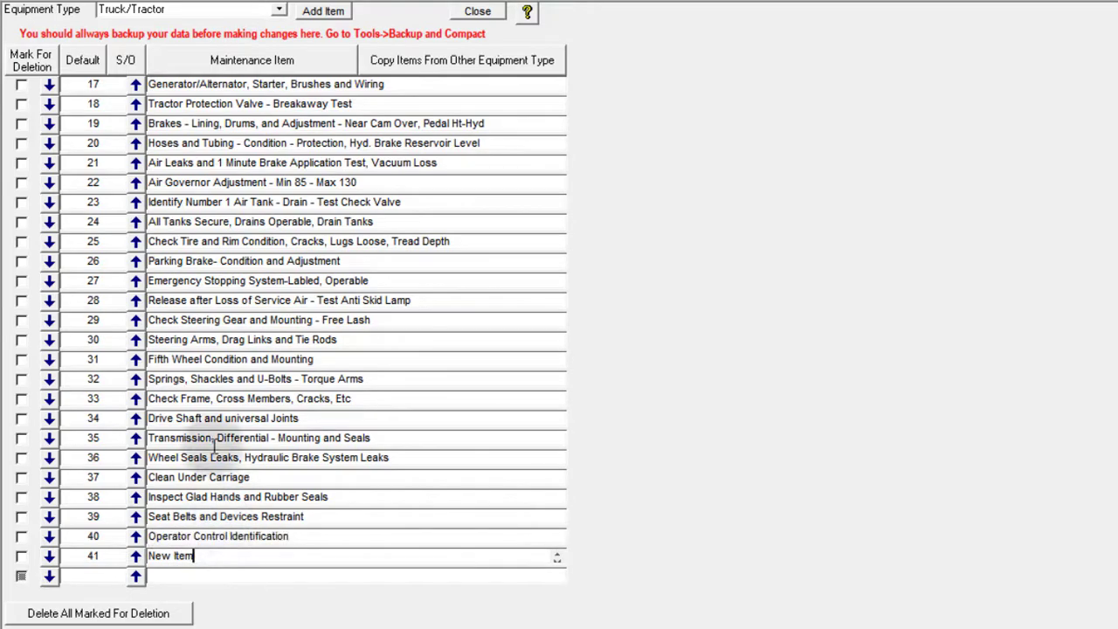
# Step: Move "New Item" up the Truck/Tractor inspection list to order 34, directly after "Check Frame, Cross Members, Cracks, Etc"
pyautogui.scroll(5, 210, 397)
pyautogui.scroll(-5, 216, 398)
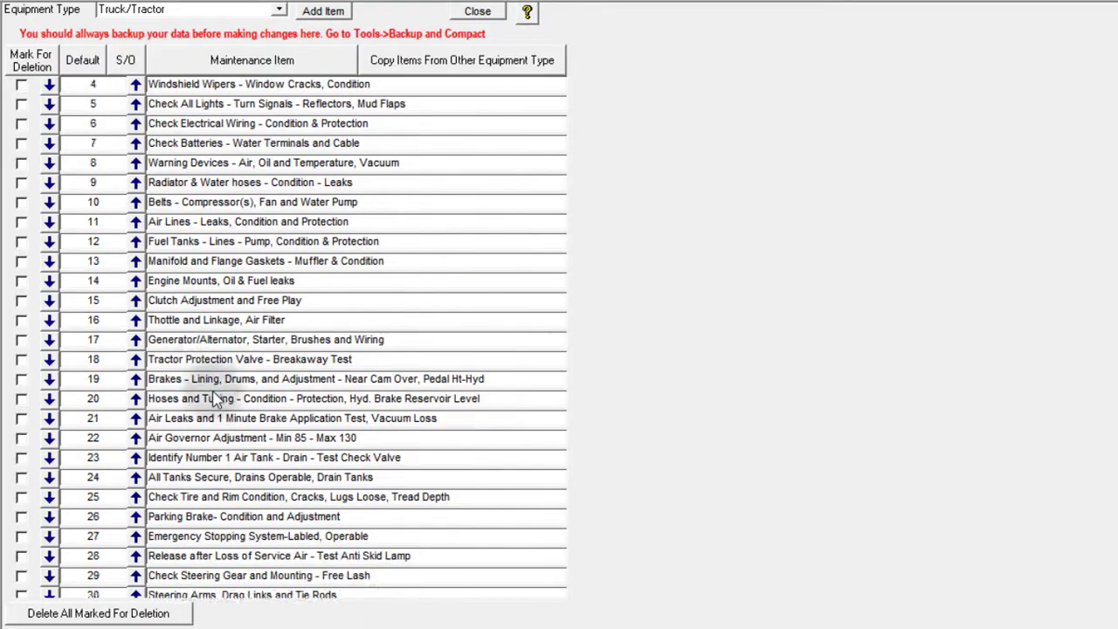
pyautogui.scroll(2, 216, 398)
pyautogui.scroll(4, 216, 398)
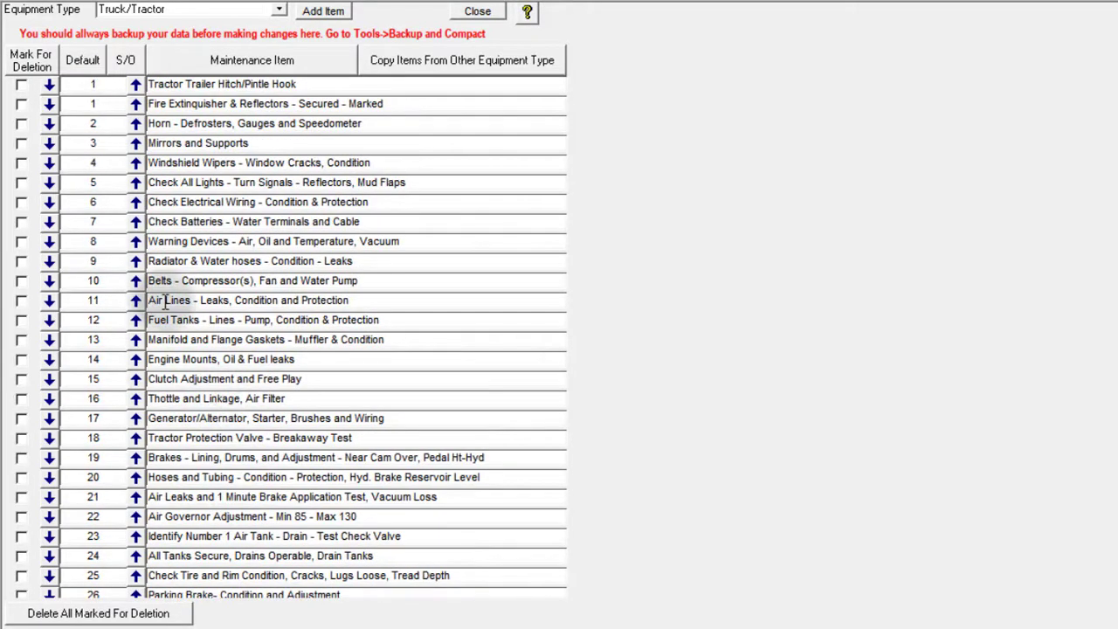
pyautogui.scroll(-6, 140, 332)
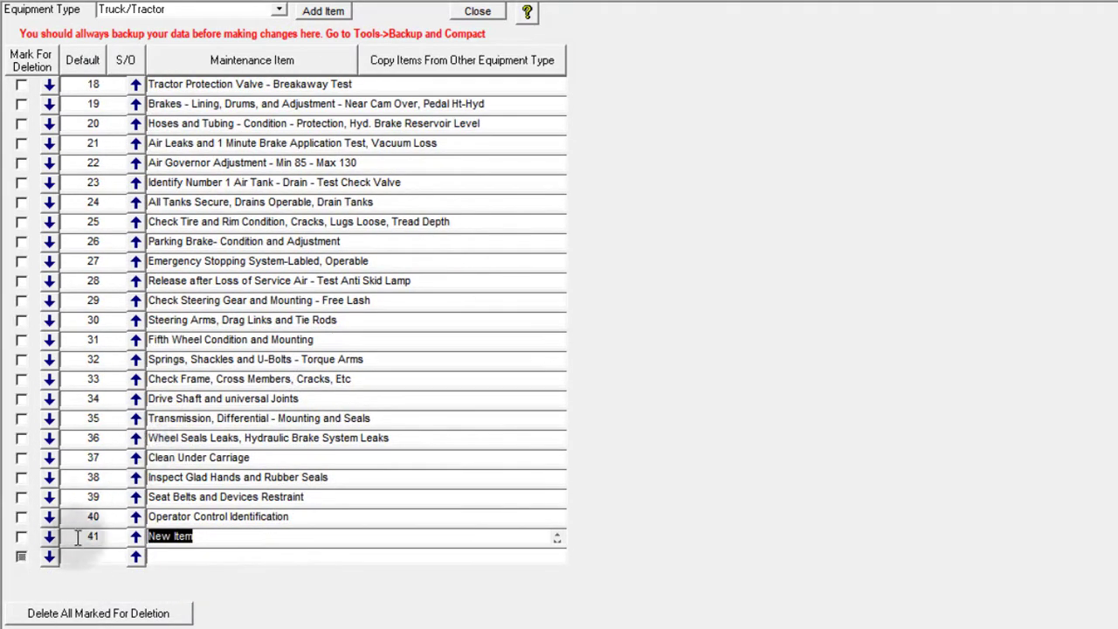
pyautogui.click(136, 538)
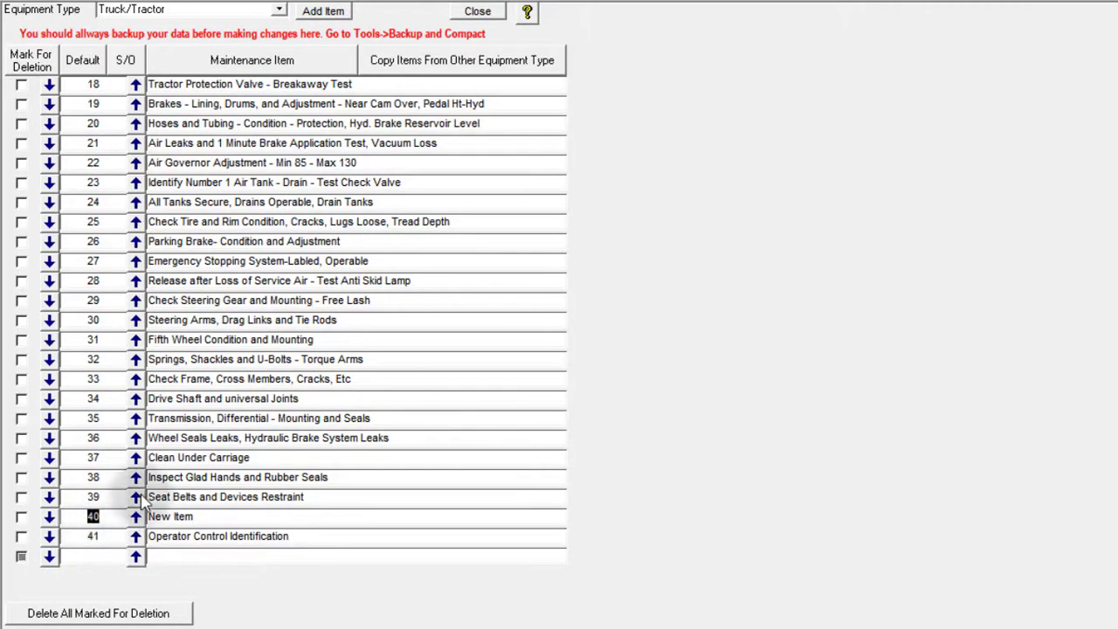
pyautogui.click(137, 518)
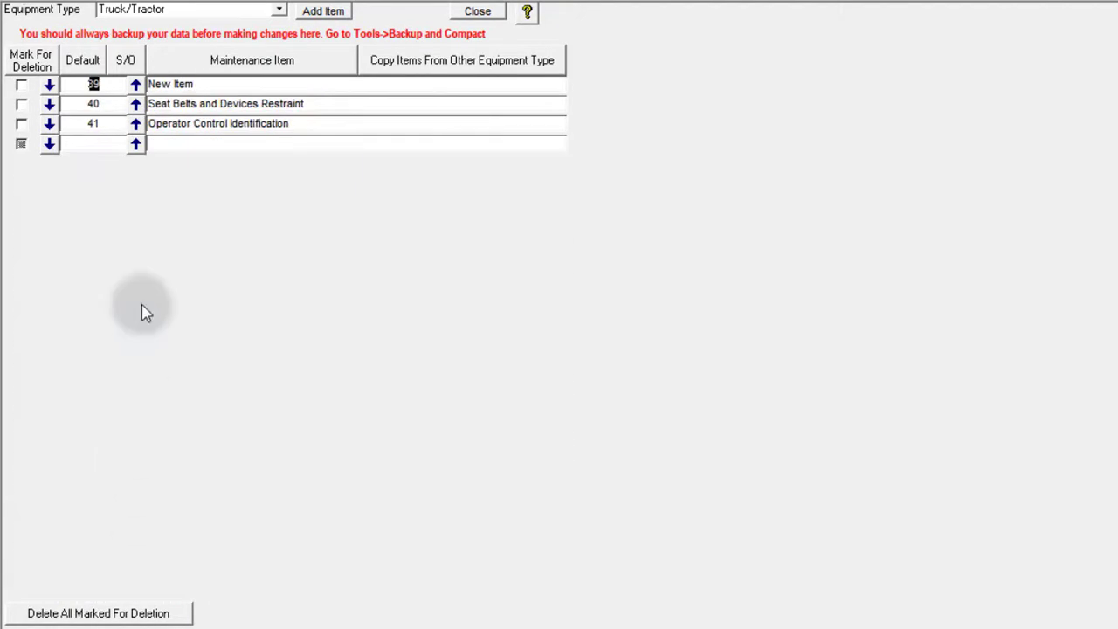
pyautogui.click(136, 87)
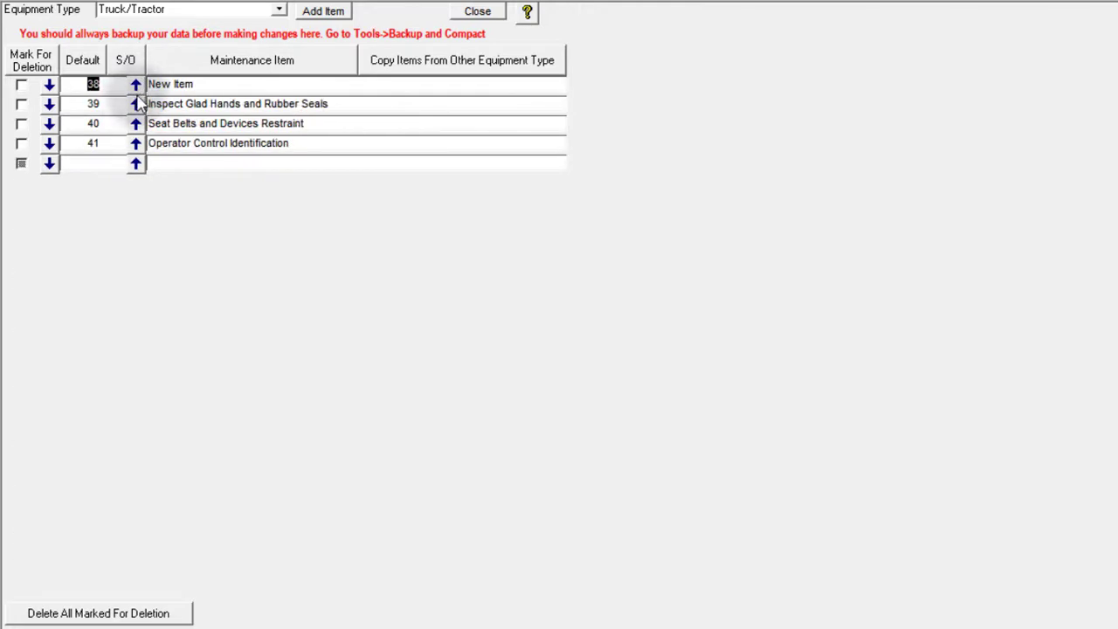
pyautogui.click(136, 86)
pyautogui.click(137, 85)
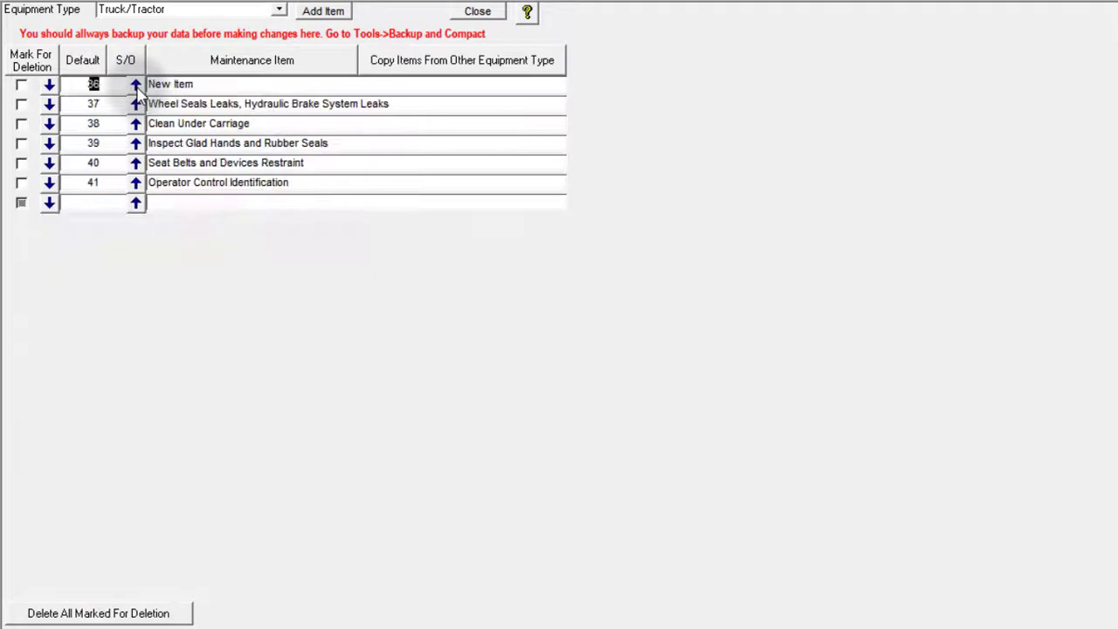
pyautogui.click(137, 85)
pyautogui.click(136, 86)
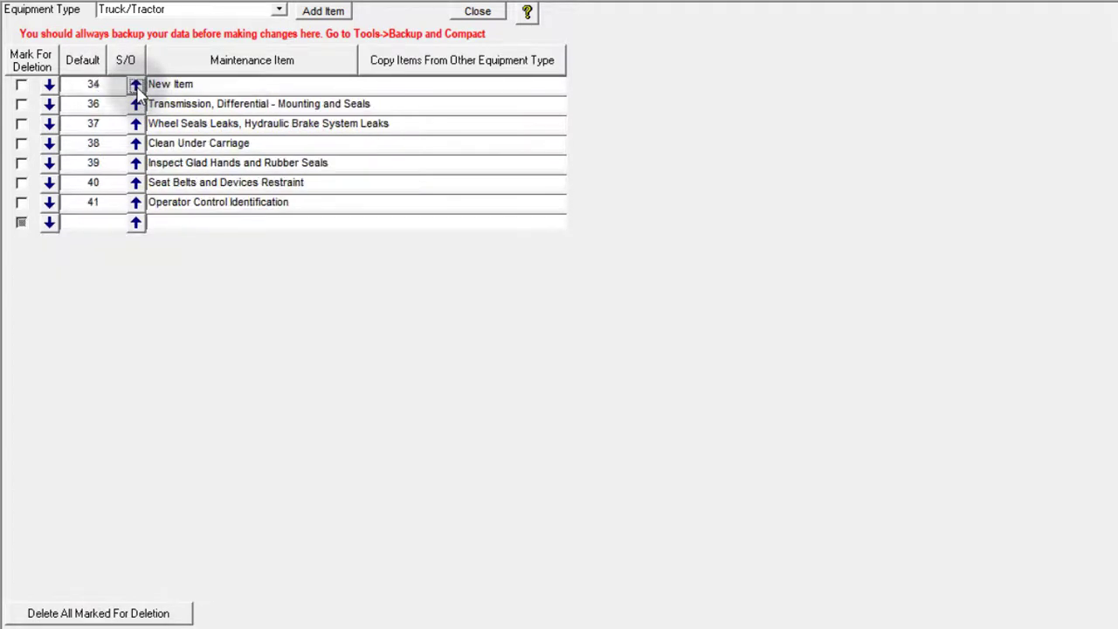
pyautogui.click(102, 104)
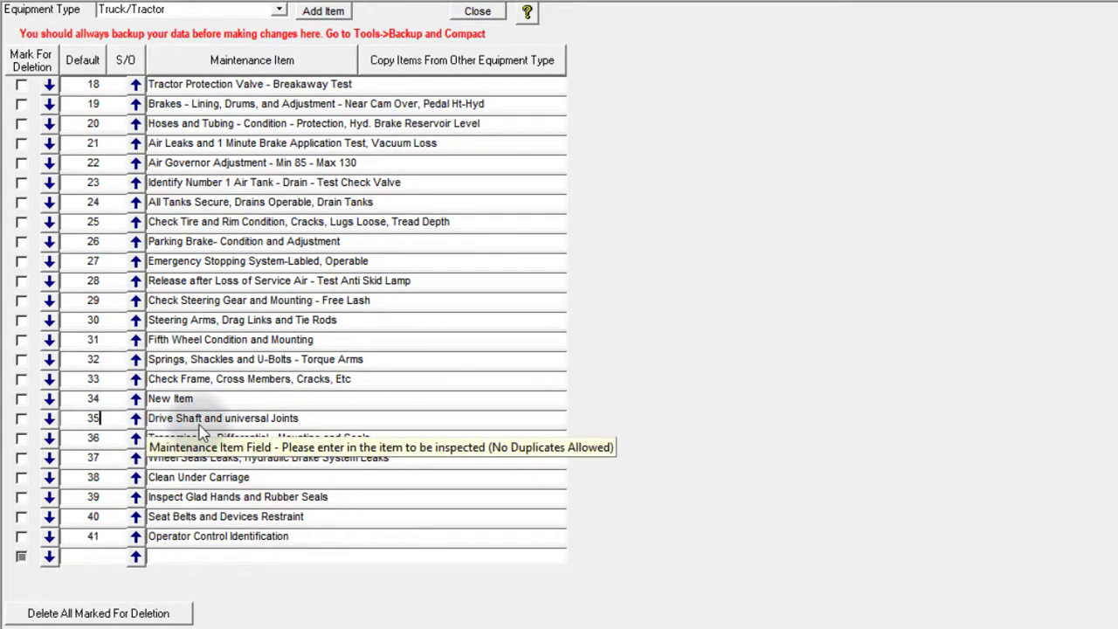
# Step: Mark "New Item" and the Truck/Tractor items with order 25, 26 and 27 for deletion
pyautogui.click(192, 400)
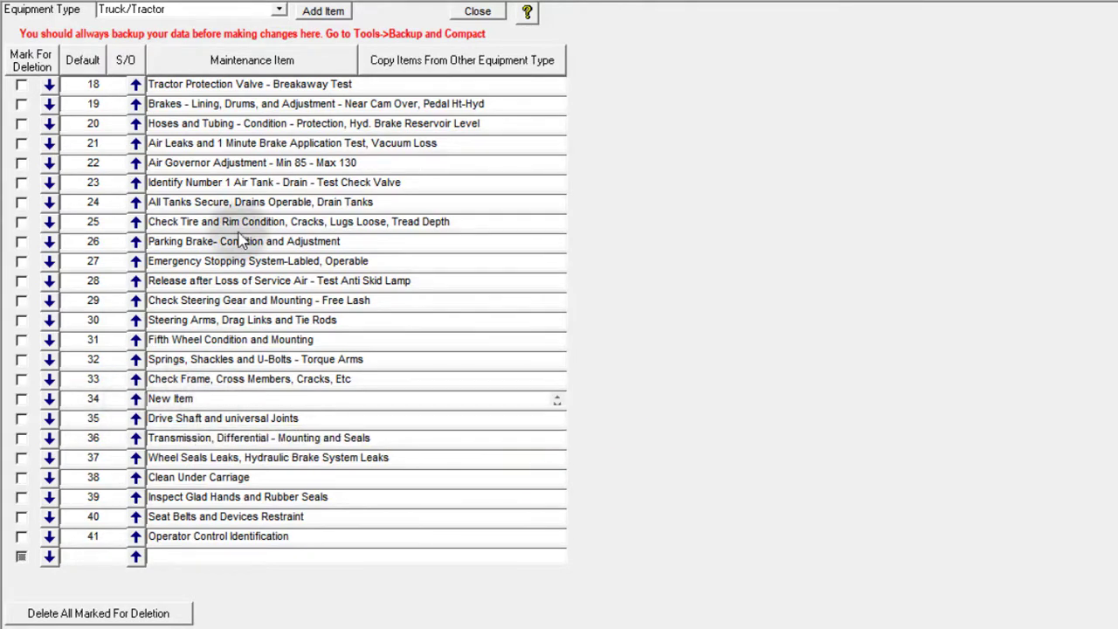
pyautogui.scroll(2, 241, 241)
pyautogui.scroll(-2, 241, 241)
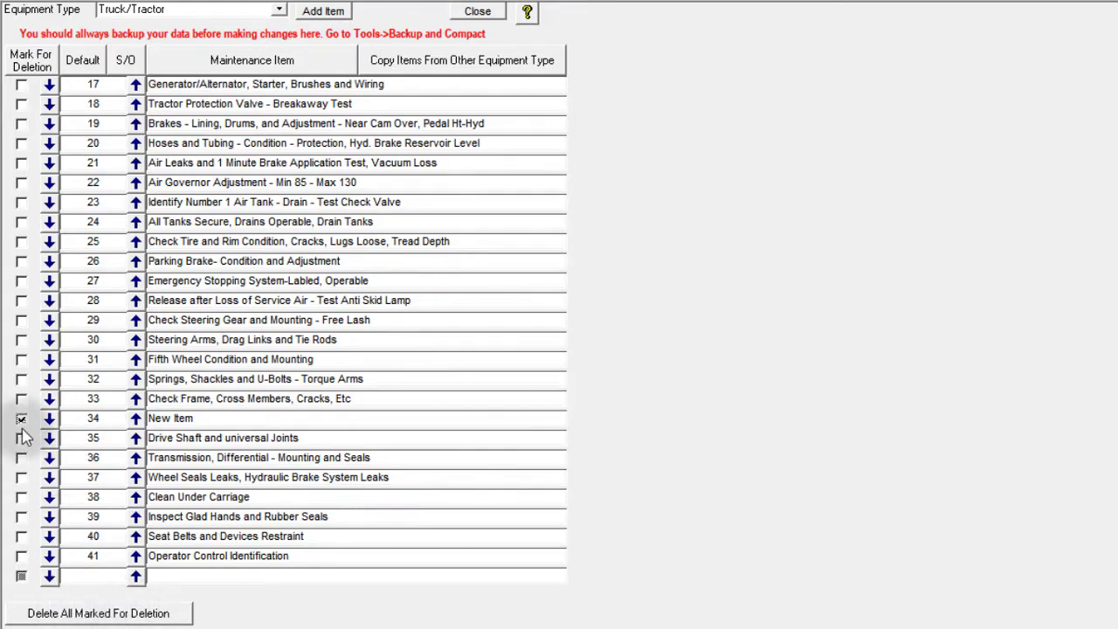
pyautogui.click(21, 281)
pyautogui.click(20, 241)
pyautogui.click(21, 260)
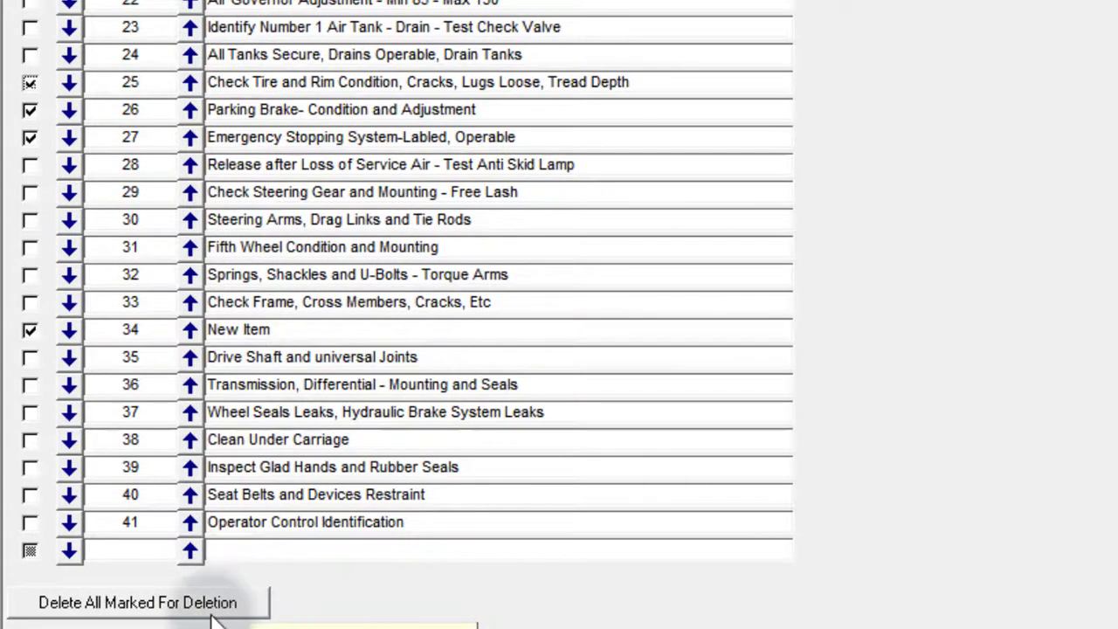
# Step: Clear the deletion marks from "New Item" and the Truck/Tractor items with order 25, 26 and 27
pyautogui.click(30, 109)
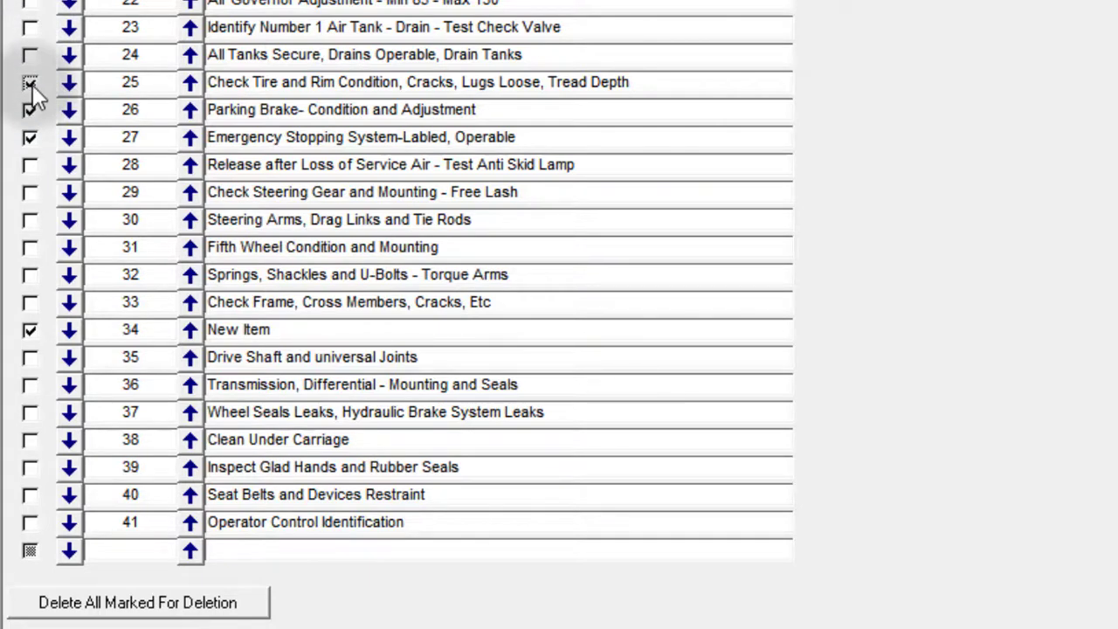
pyautogui.click(30, 82)
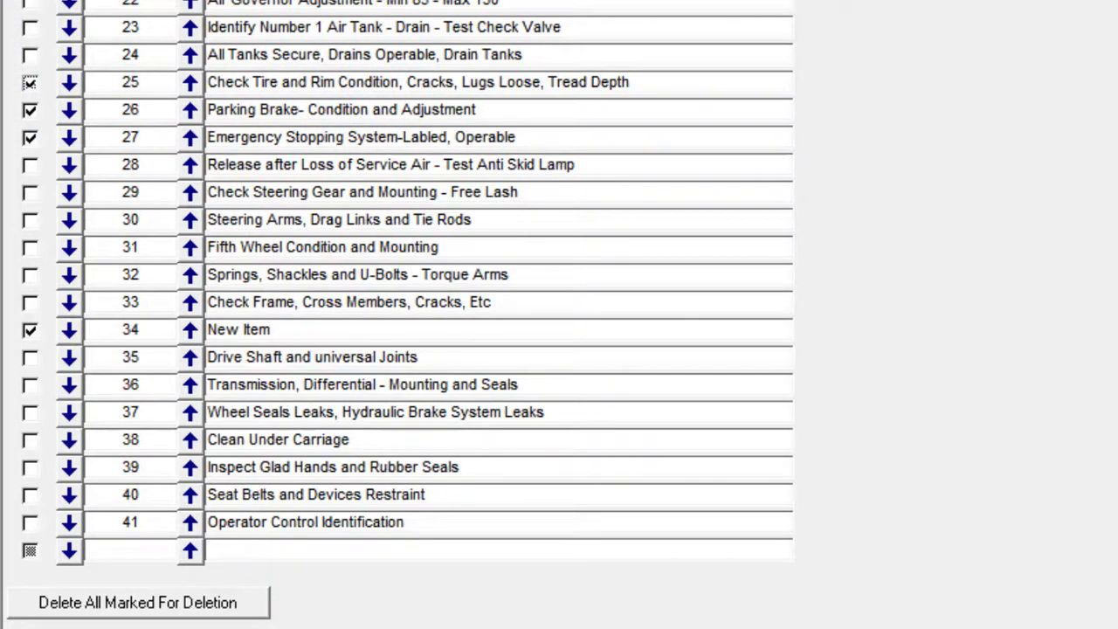
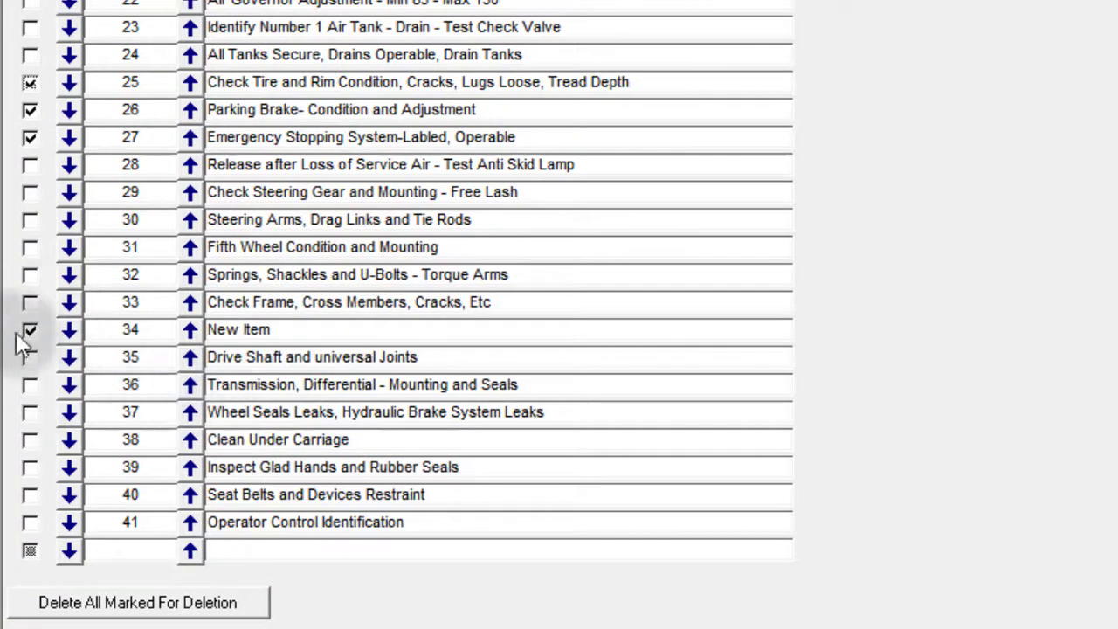
pyautogui.click(29, 331)
pyautogui.click(31, 138)
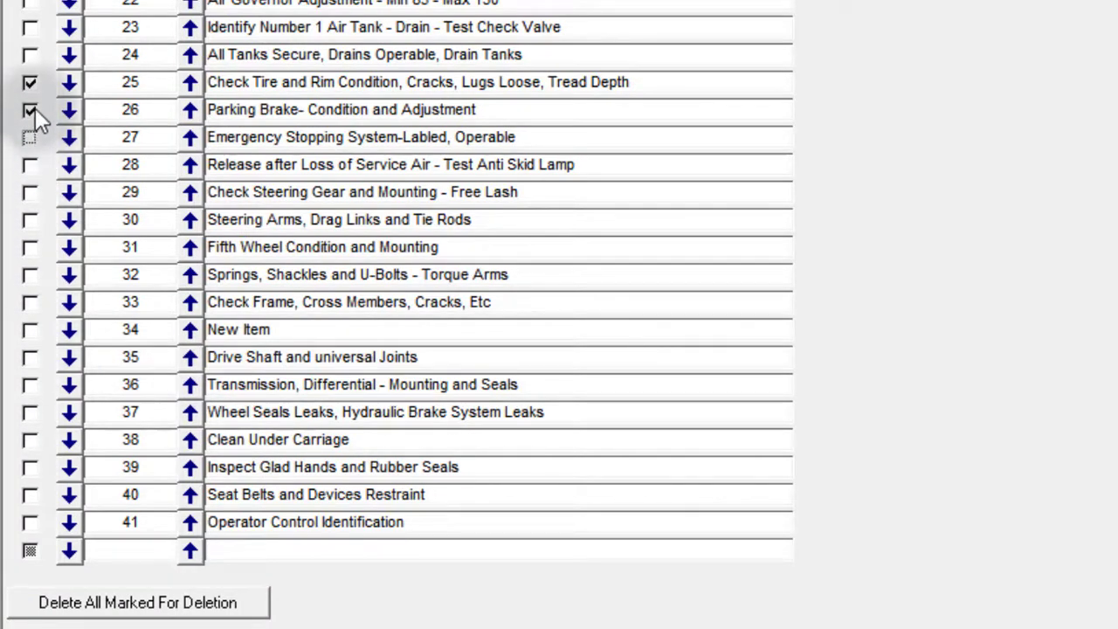
pyautogui.click(30, 110)
pyautogui.click(30, 82)
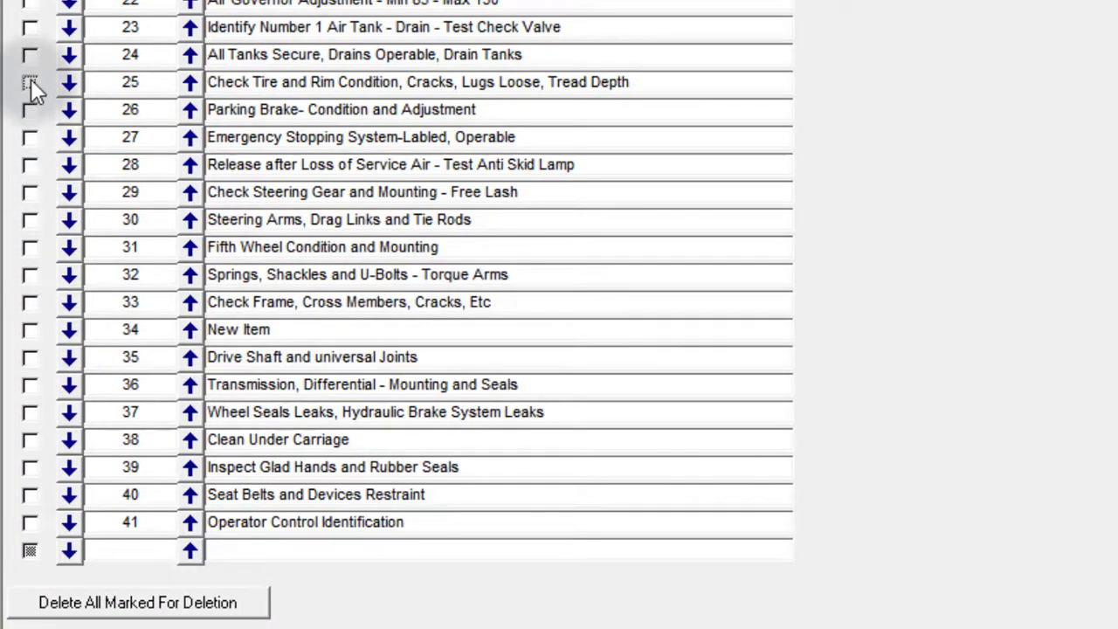
# Step: Mark only "New Item" for deletion and delete it from the Truck/Tractor inspection list, confirming the cleanup
pyautogui.click(29, 332)
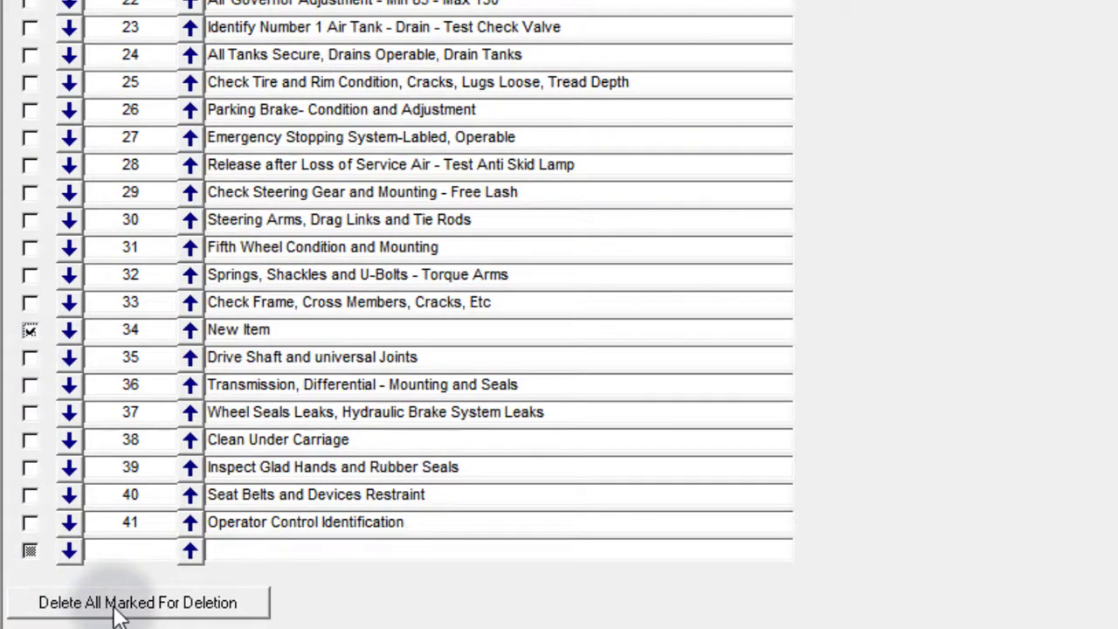
pyautogui.click(144, 616)
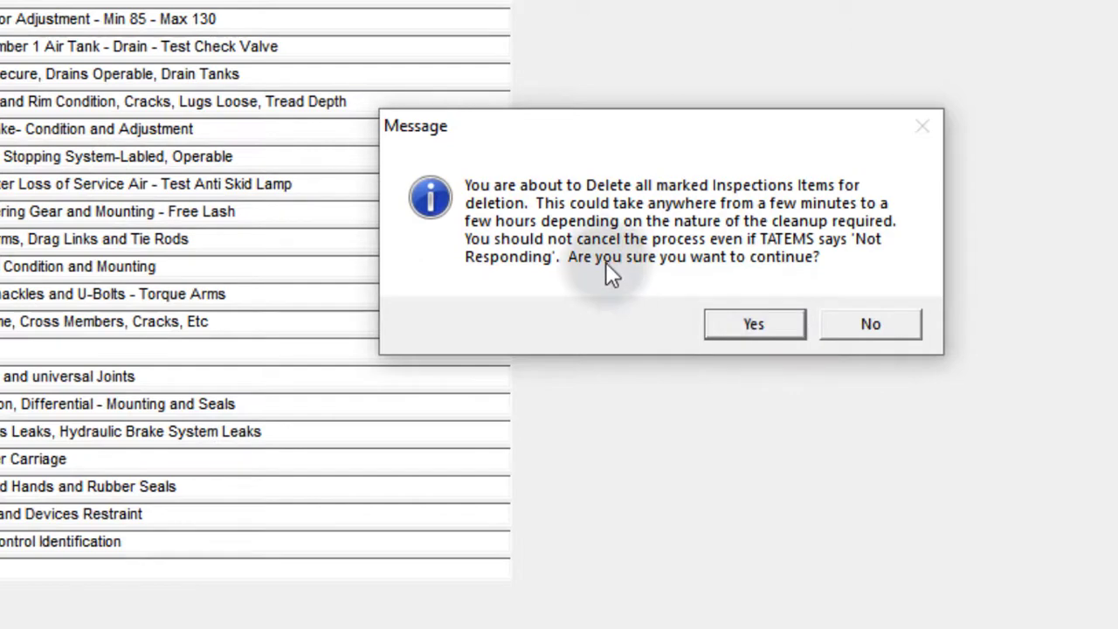
pyautogui.click(746, 322)
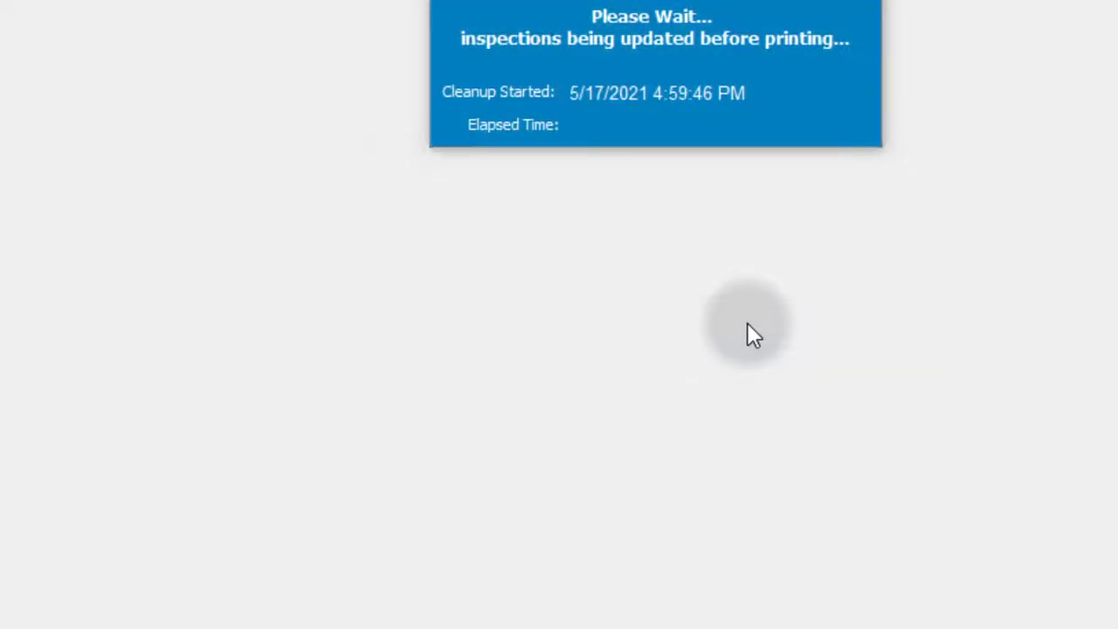
pyautogui.click(791, 314)
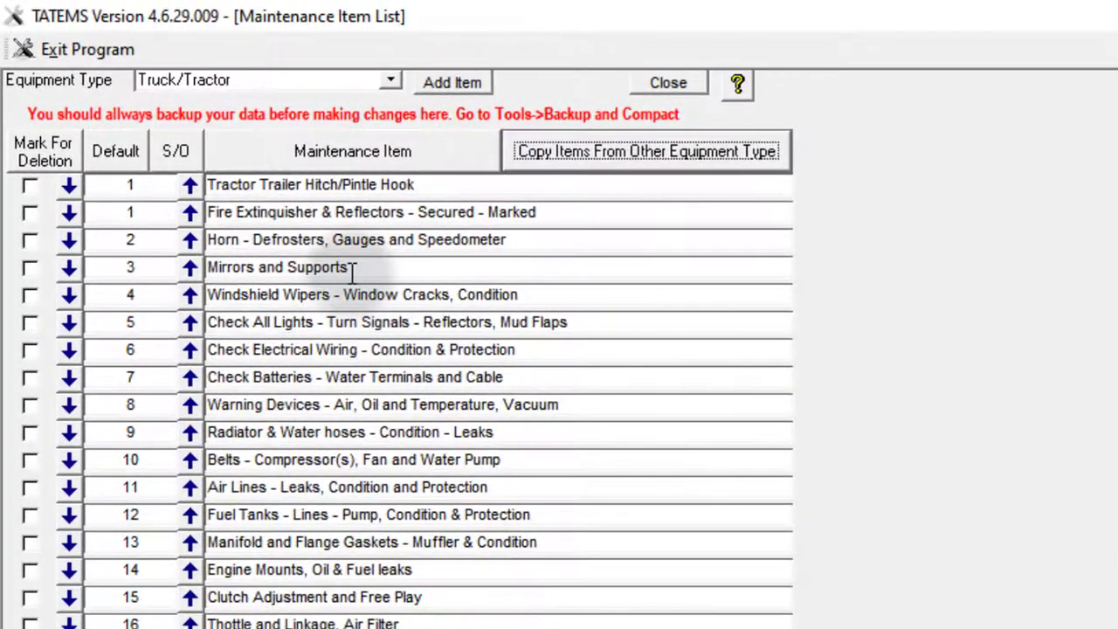
# Step: Look through the Truck/Tractor items and switch the inspection items list to equipment type 6541
pyautogui.scroll(-5, 352, 274)
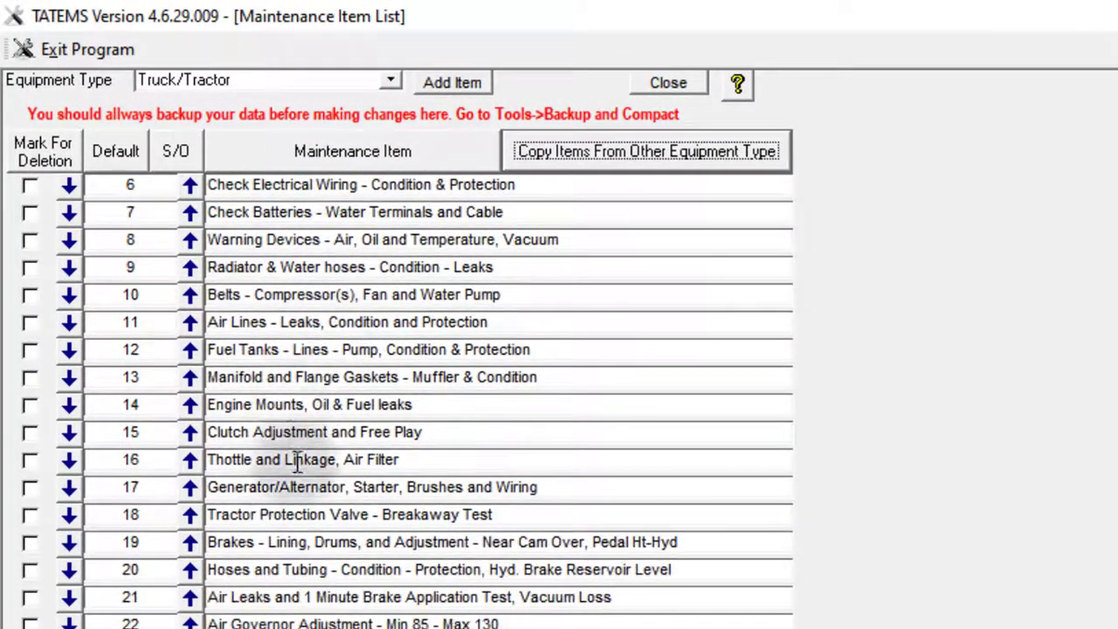
pyautogui.scroll(5, 274, 597)
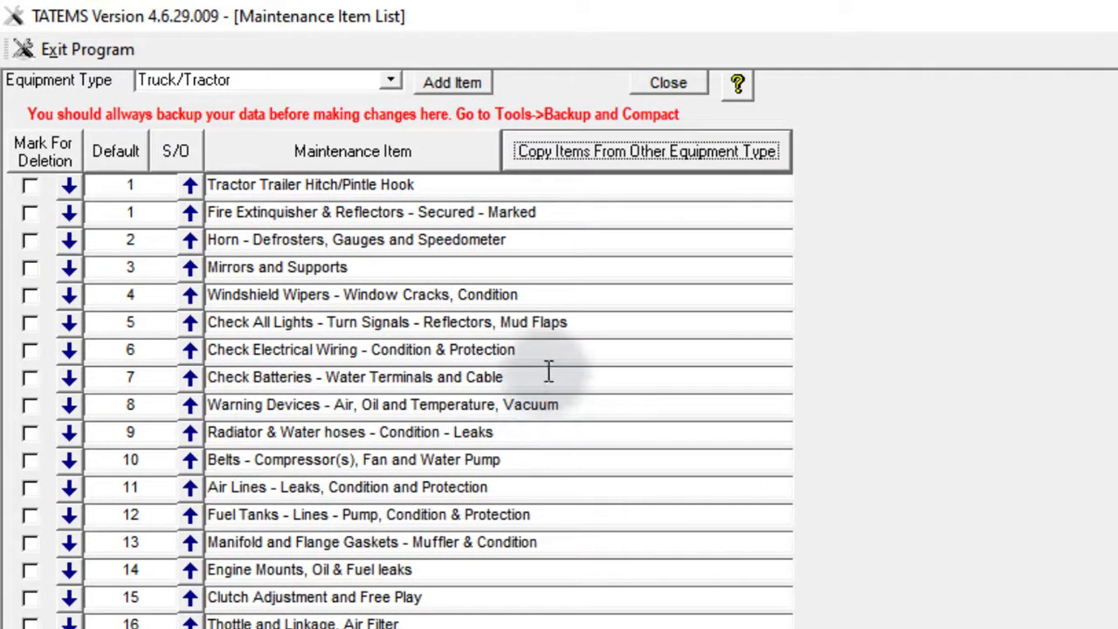
pyautogui.click(393, 77)
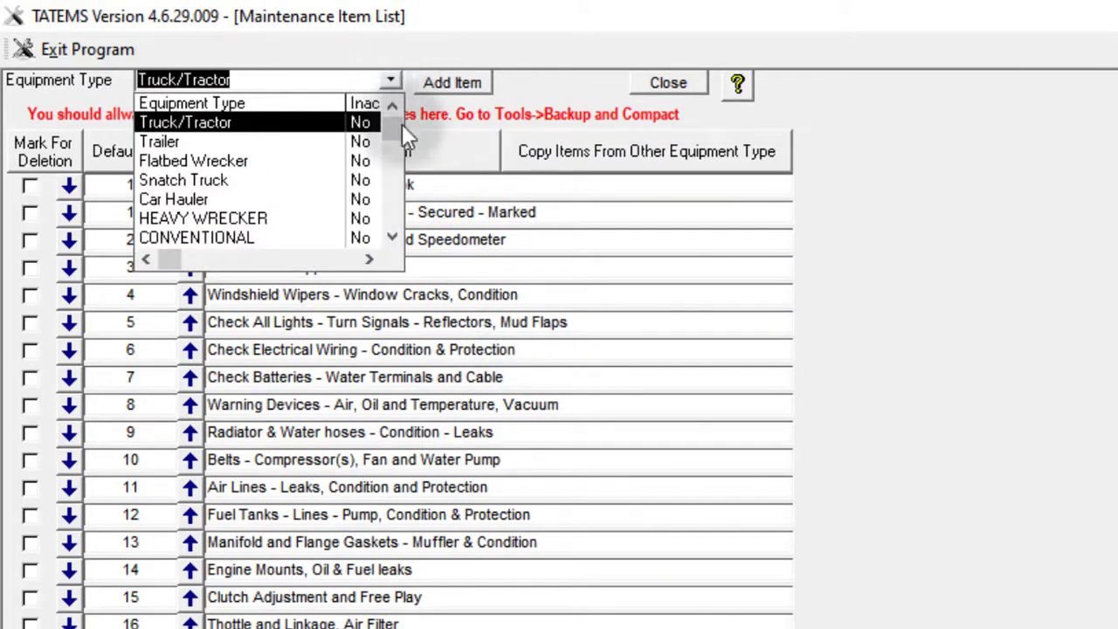
pyautogui.moveTo(389, 127); pyautogui.dragTo(385, 220)
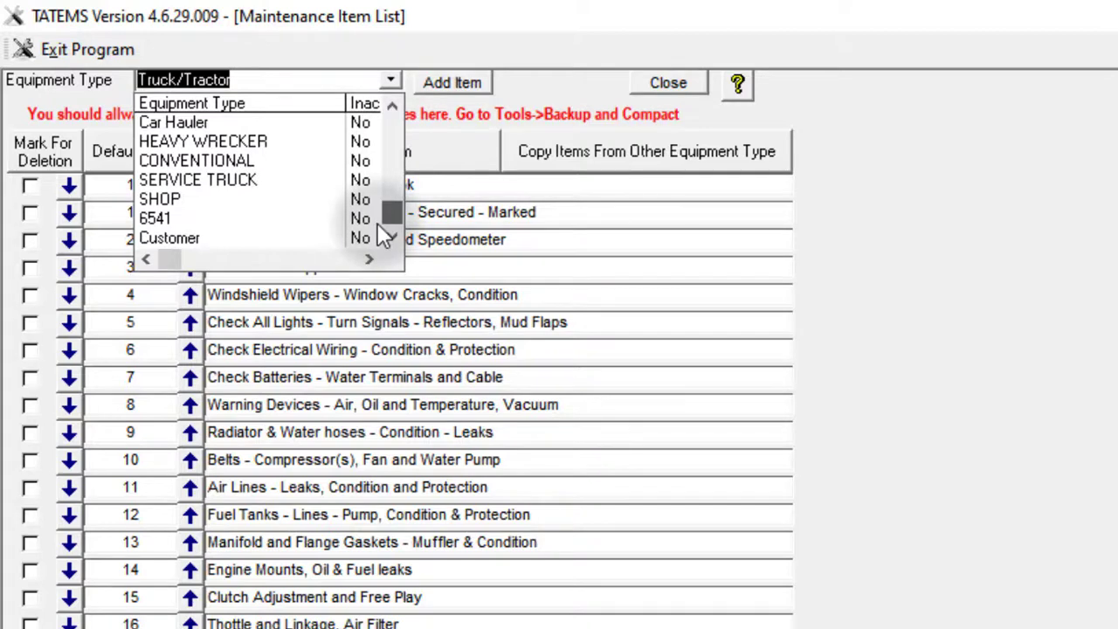
pyautogui.click(175, 219)
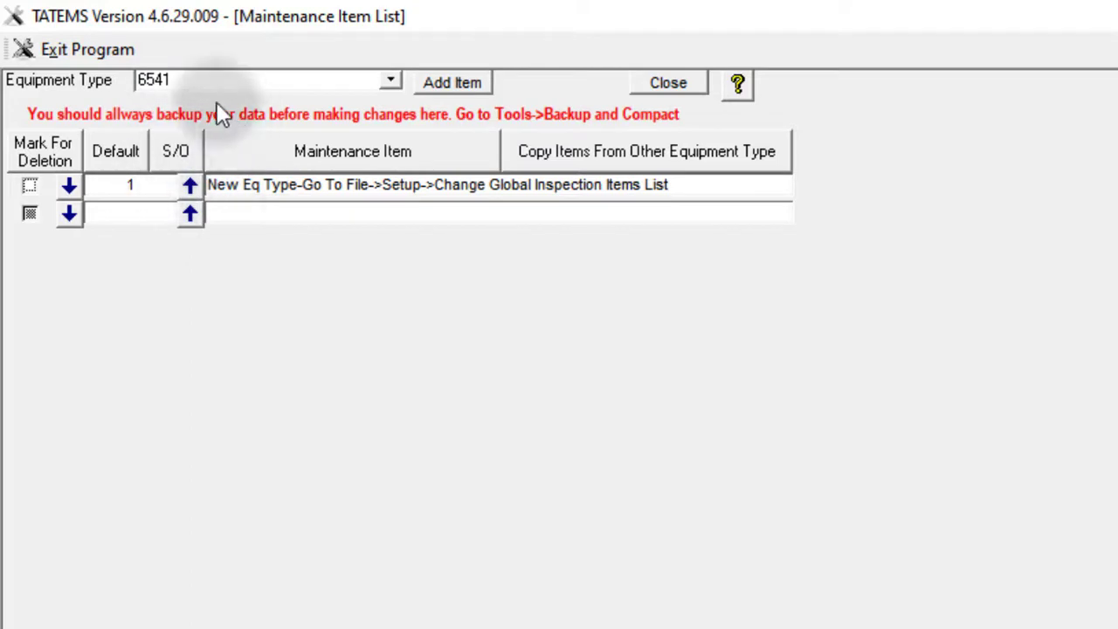
pyautogui.click(163, 81)
pyautogui.doubleClick(160, 81)
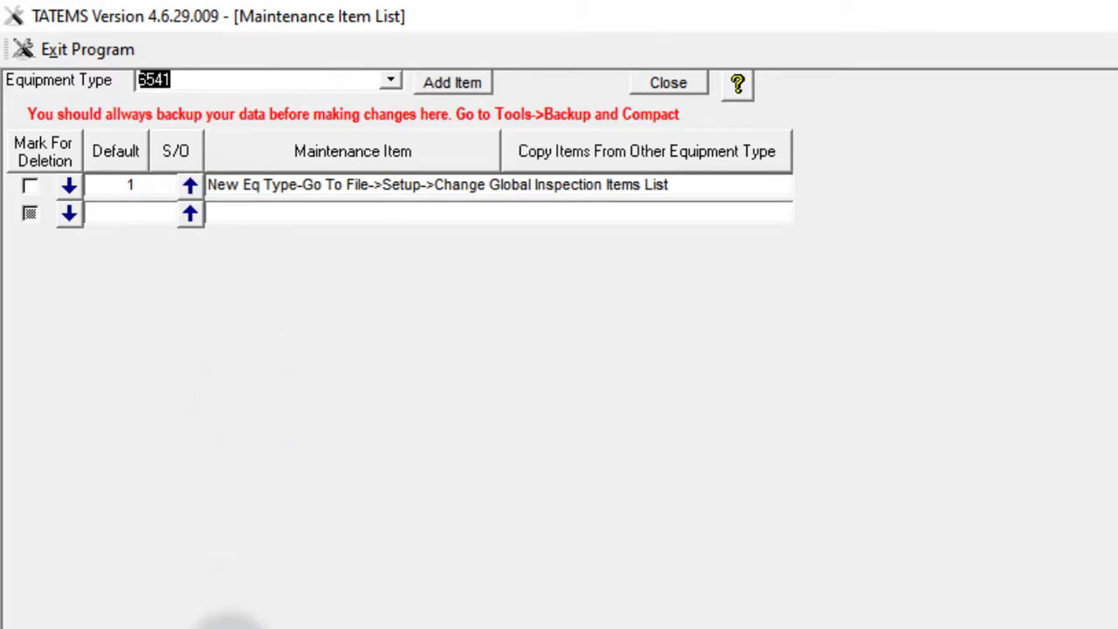
# Step: Replace the placeholder maintenance item text of equipment type 6541 with "Item 1"
pyautogui.moveTo(208, 185); pyautogui.dragTo(845, 225)
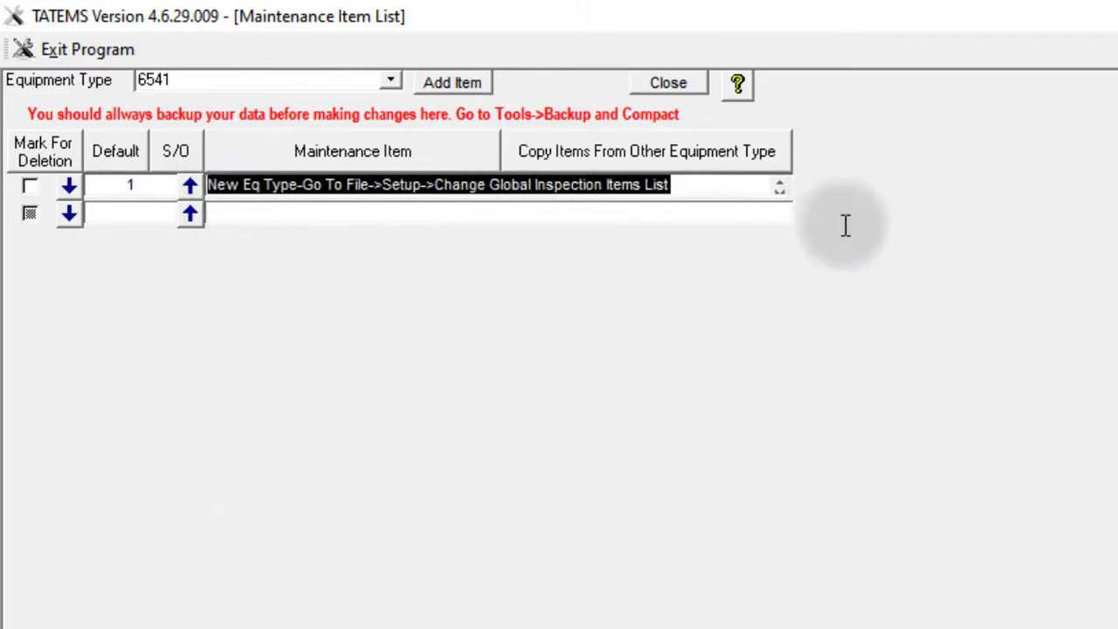
pyautogui.press('BackSpace')
pyautogui.write('Ite1')
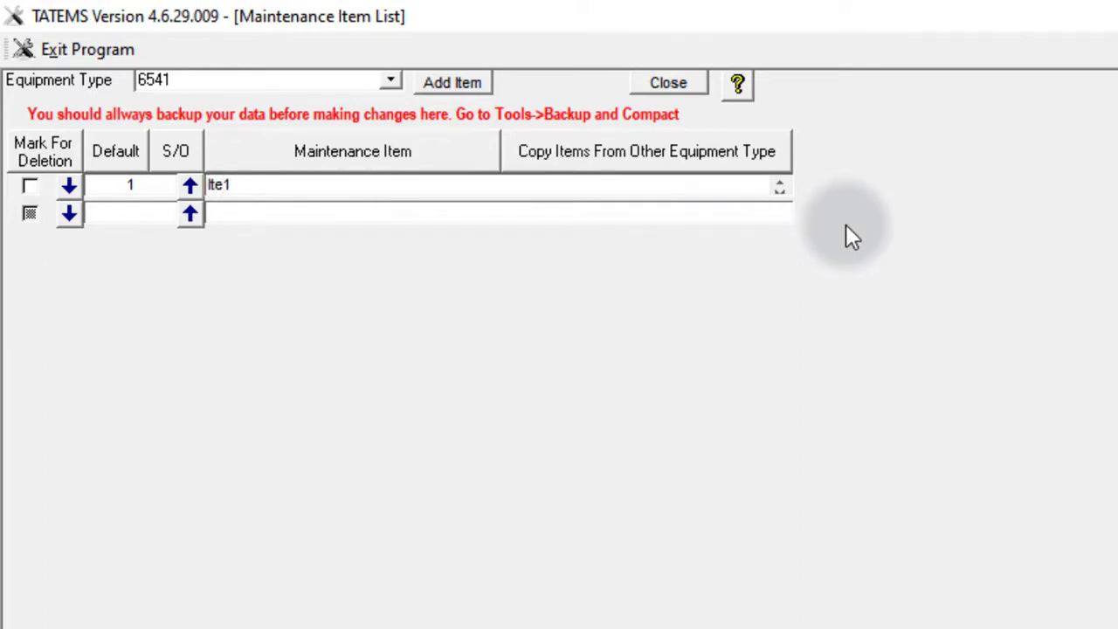
pyautogui.moveTo(242, 180); pyautogui.dragTo(181, 182)
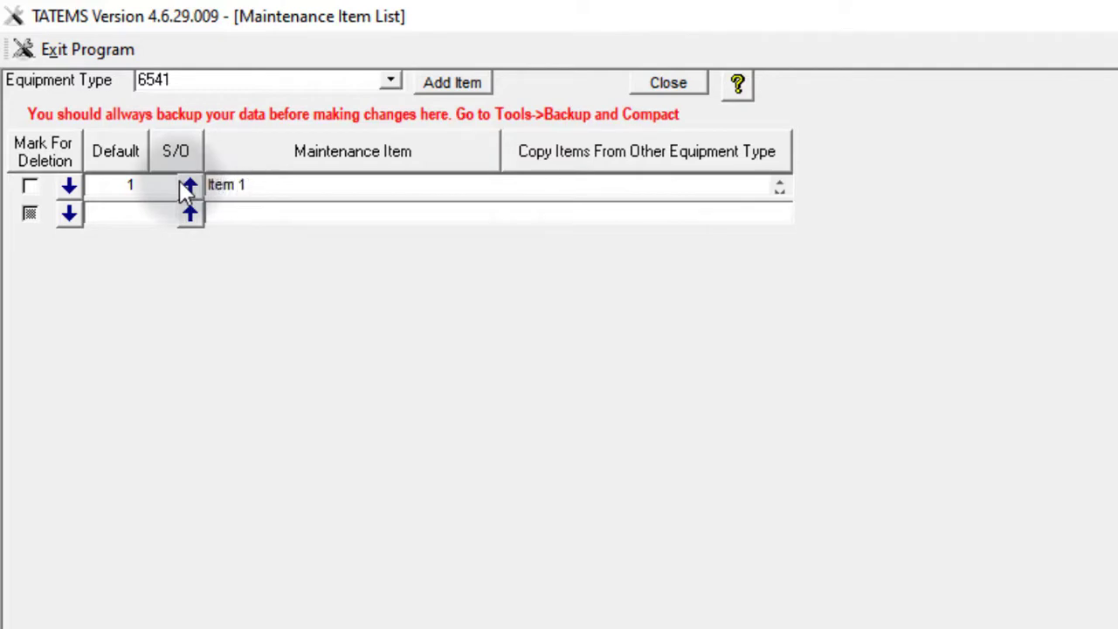
pyautogui.press('Tab')
# Step: Add a second maintenance item named "Item 2" with default order 2 to equipment type 6541
pyautogui.click(270, 216)
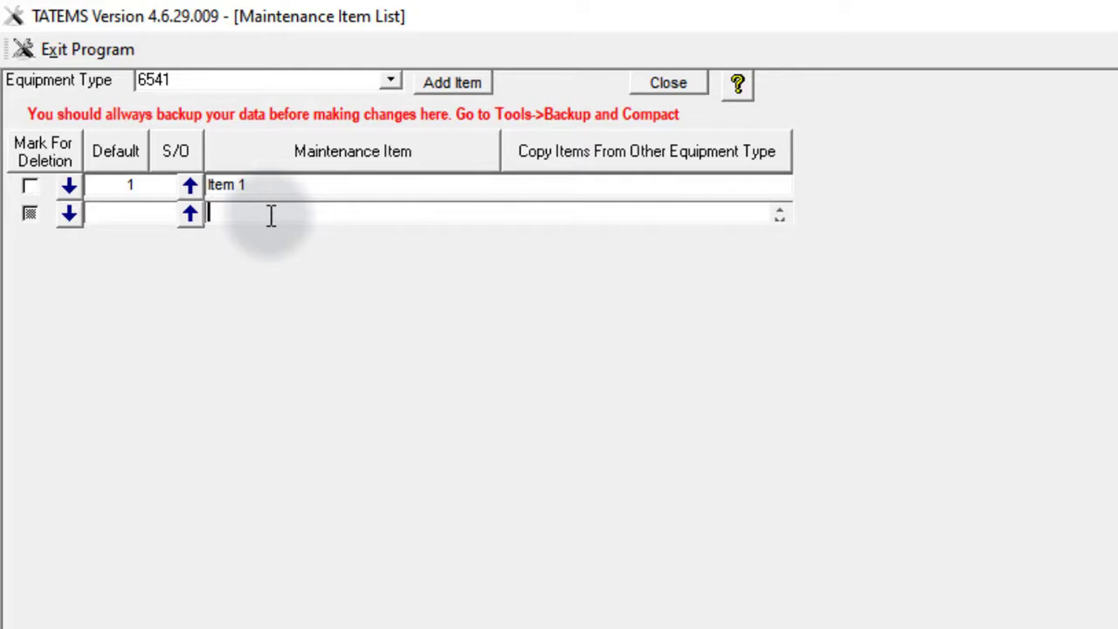
pyautogui.write('Item 2')
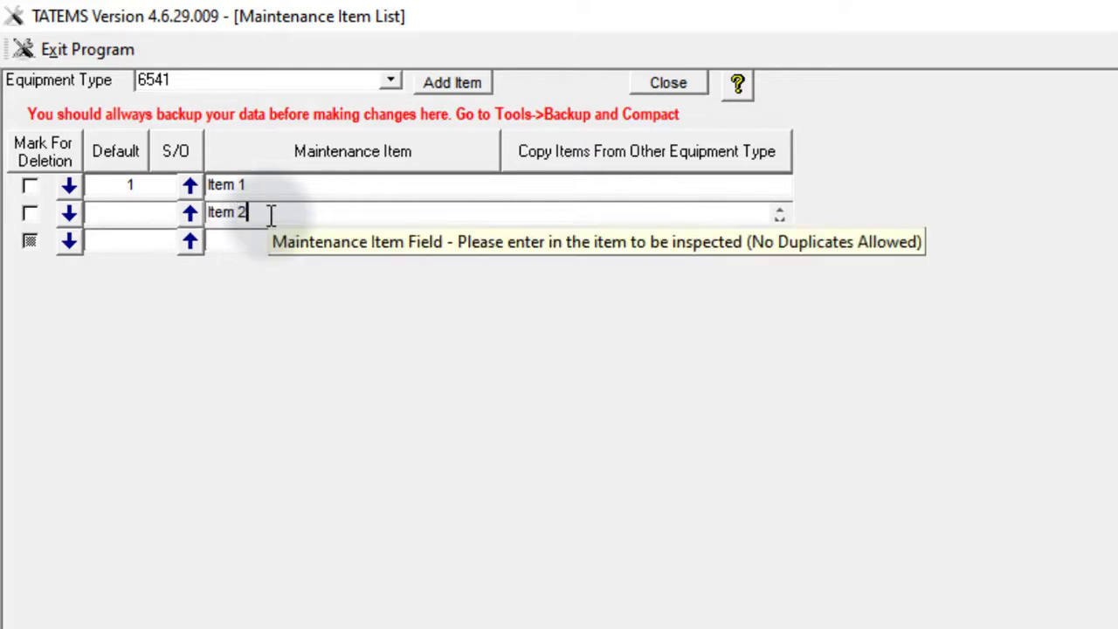
pyautogui.click(225, 246)
pyautogui.click(151, 215)
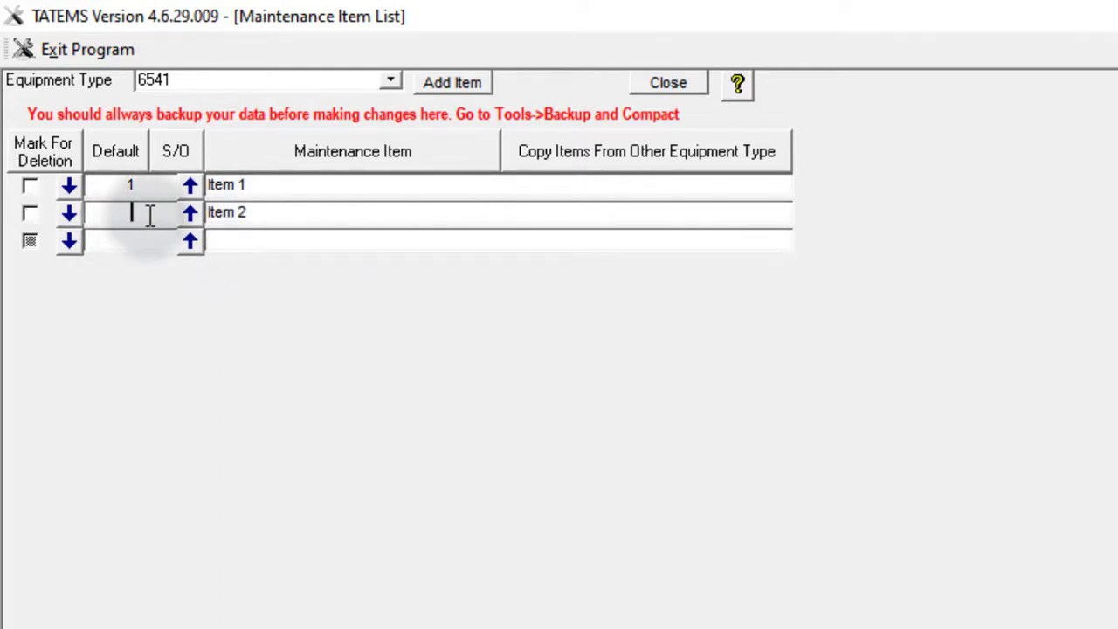
pyautogui.write('2')
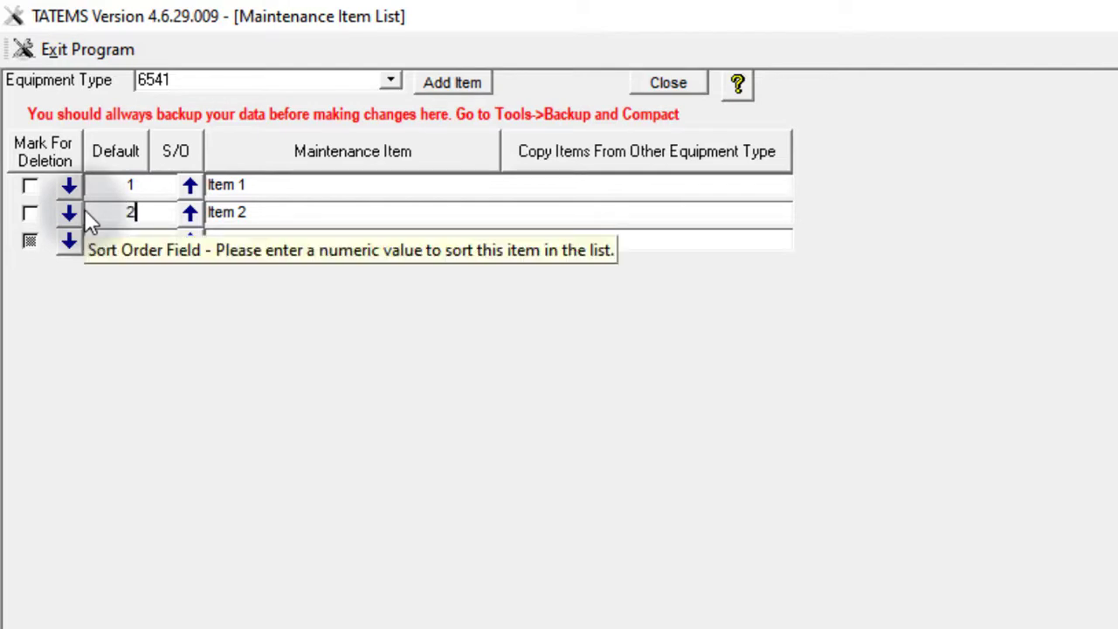
# Step: Add a third maintenance item with default order 3 and name it "Item 3", correcting any misspelling
pyautogui.click(139, 244)
pyautogui.write('3')
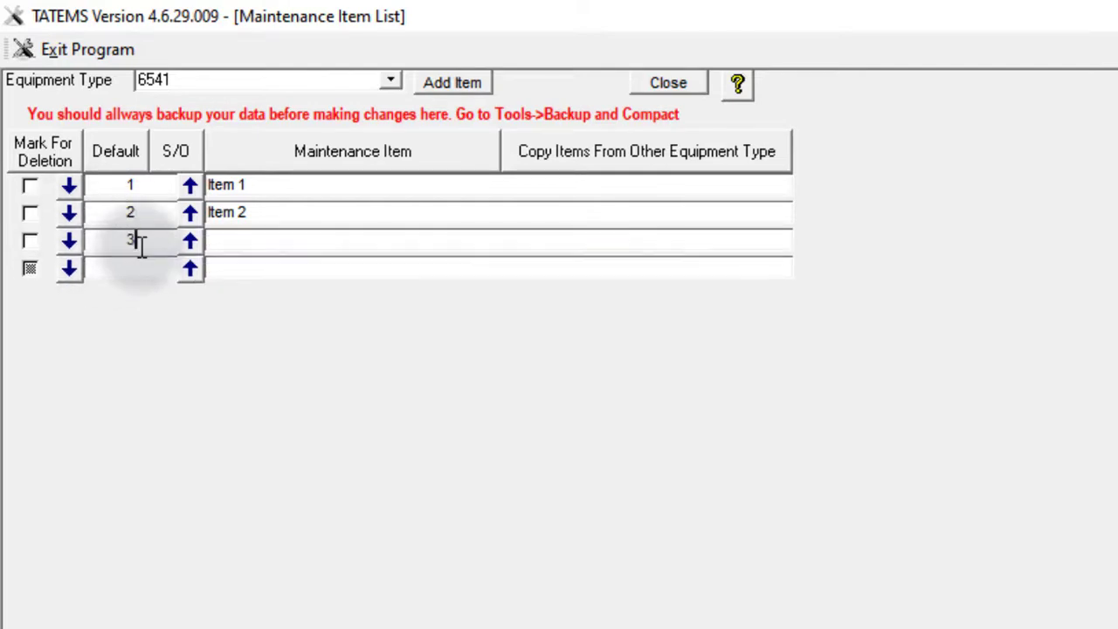
pyautogui.click(240, 244)
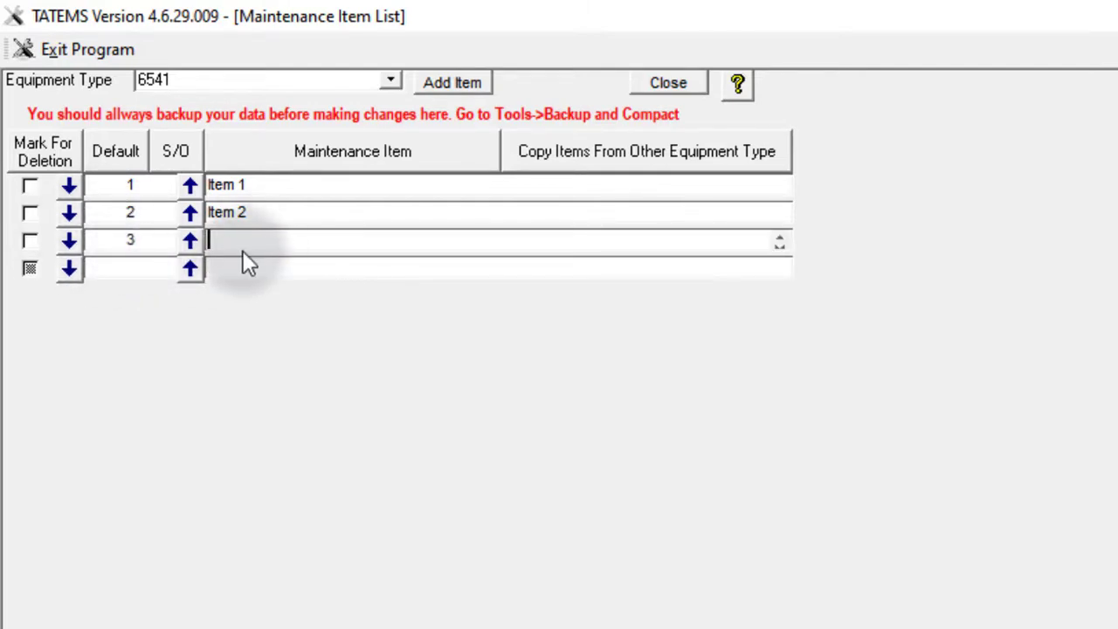
pyautogui.write('Ite')
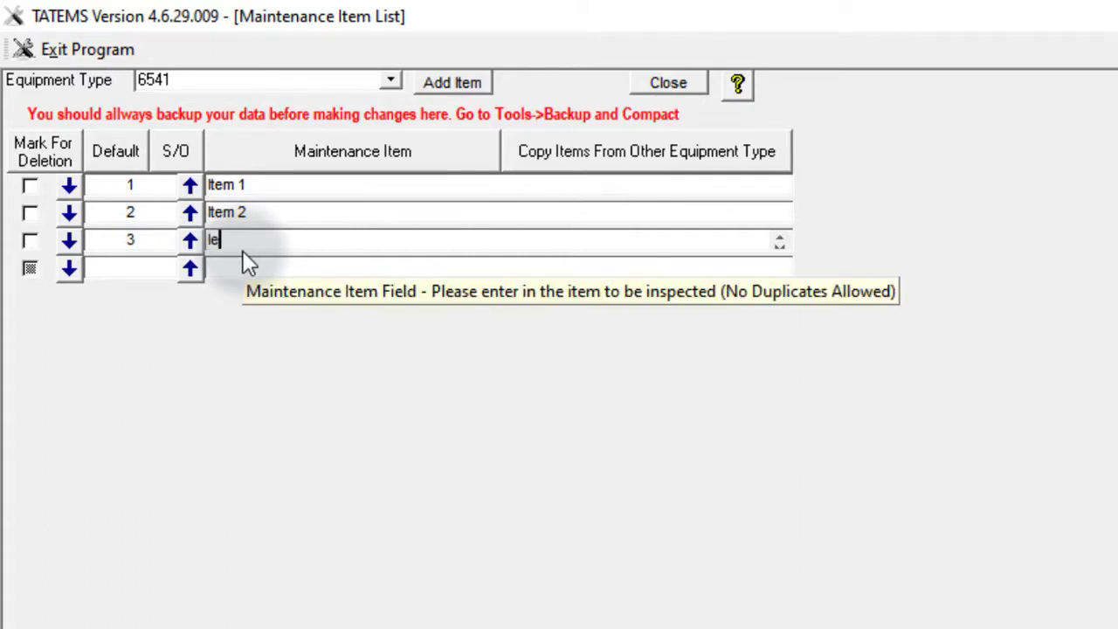
pyautogui.write('m 3')
pyautogui.click(282, 267)
pyautogui.click(234, 239)
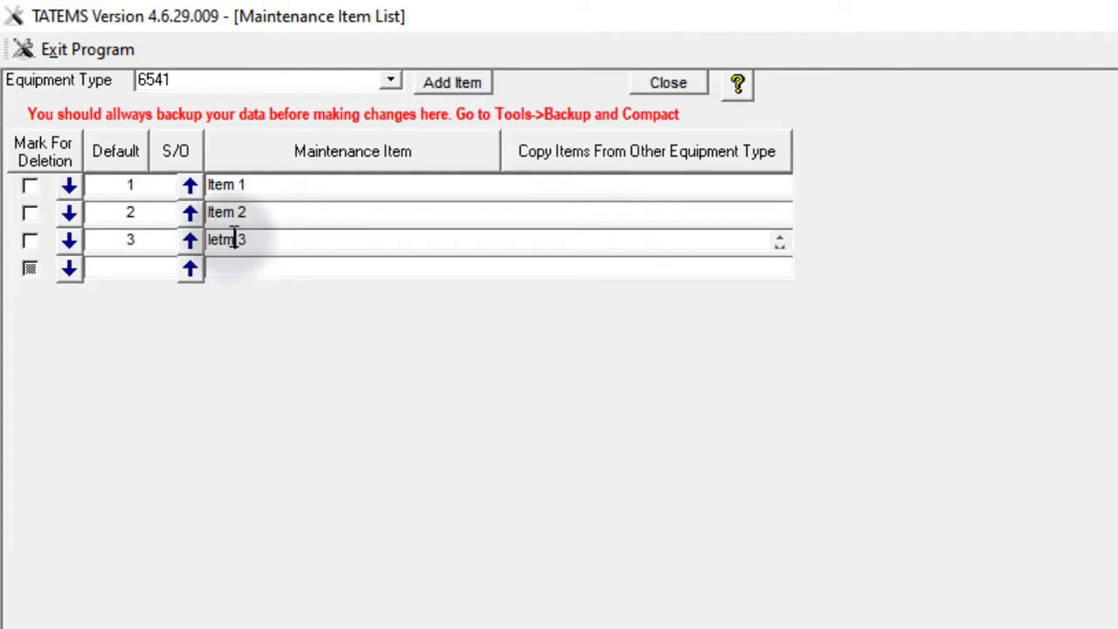
pyautogui.press('Delete')
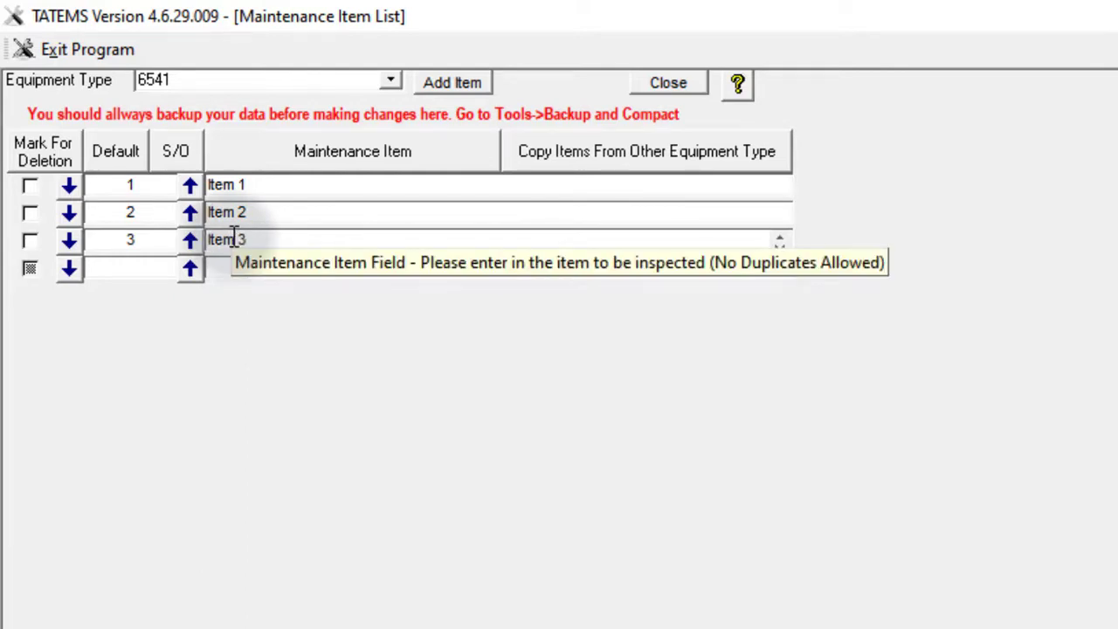
pyautogui.rightClick(234, 240)
pyautogui.click(286, 238)
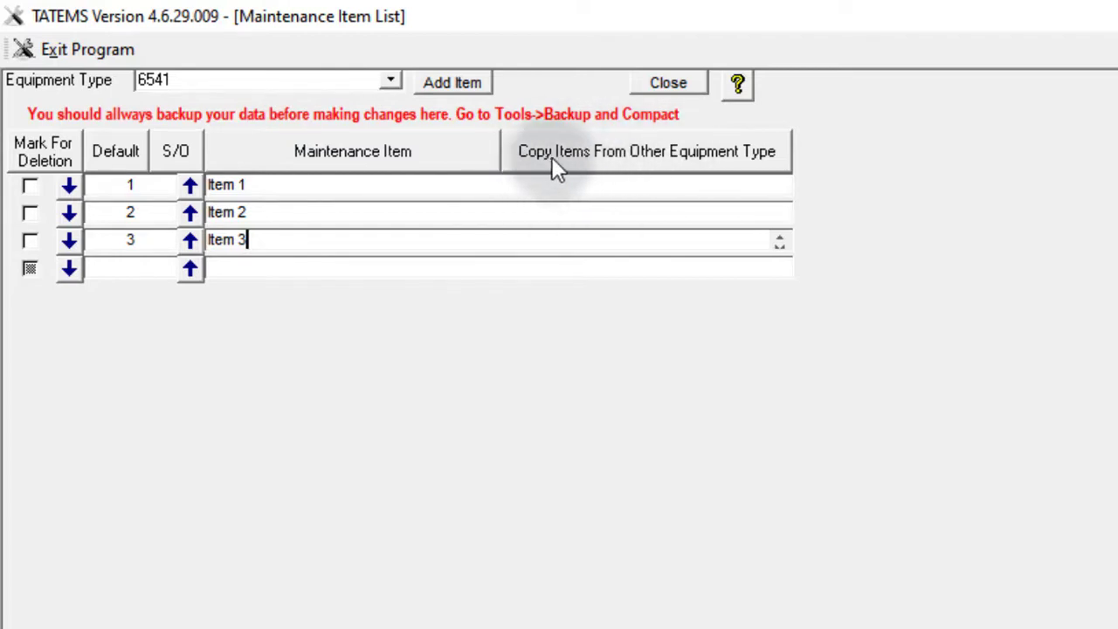
# Step: Copy the inspection items from the Truck/Tractor equipment type into 6541 and review the combined list
pyautogui.click(659, 162)
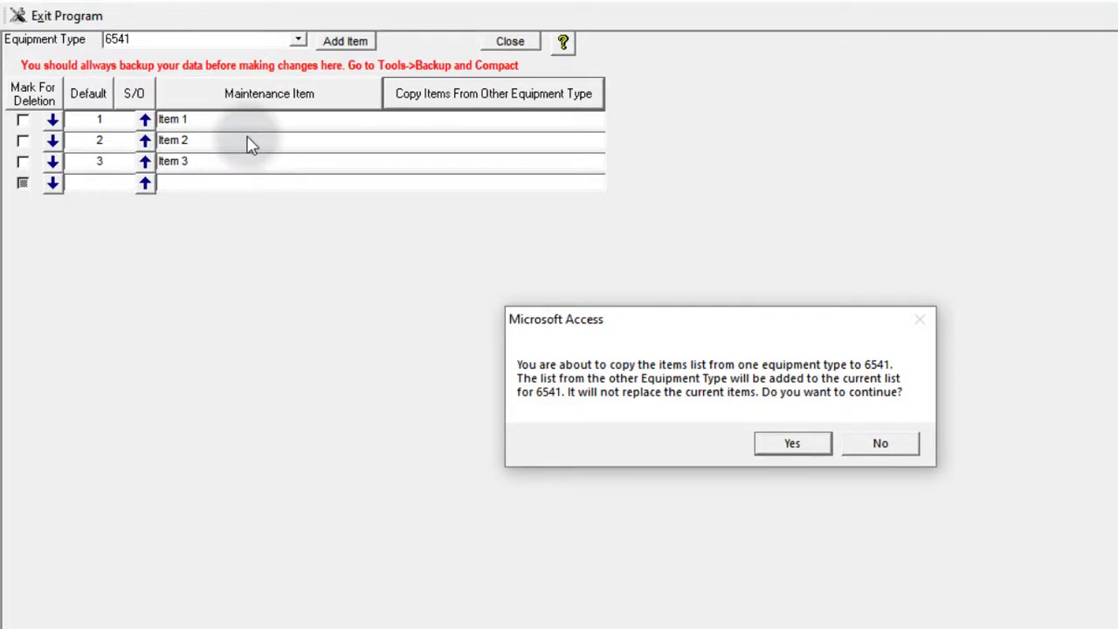
pyautogui.click(797, 446)
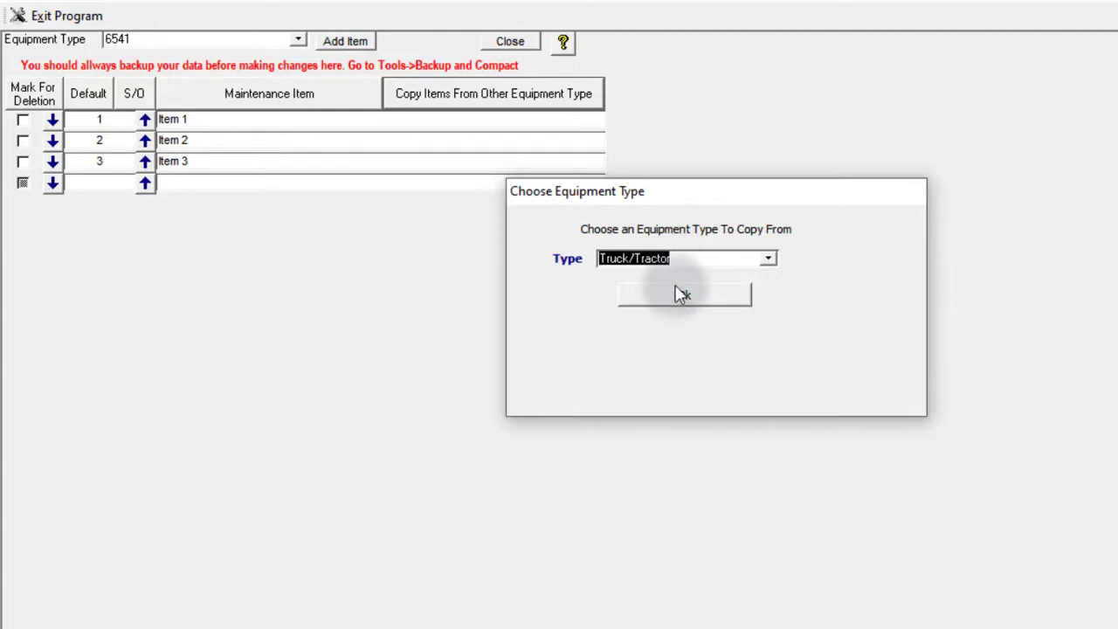
pyautogui.click(685, 297)
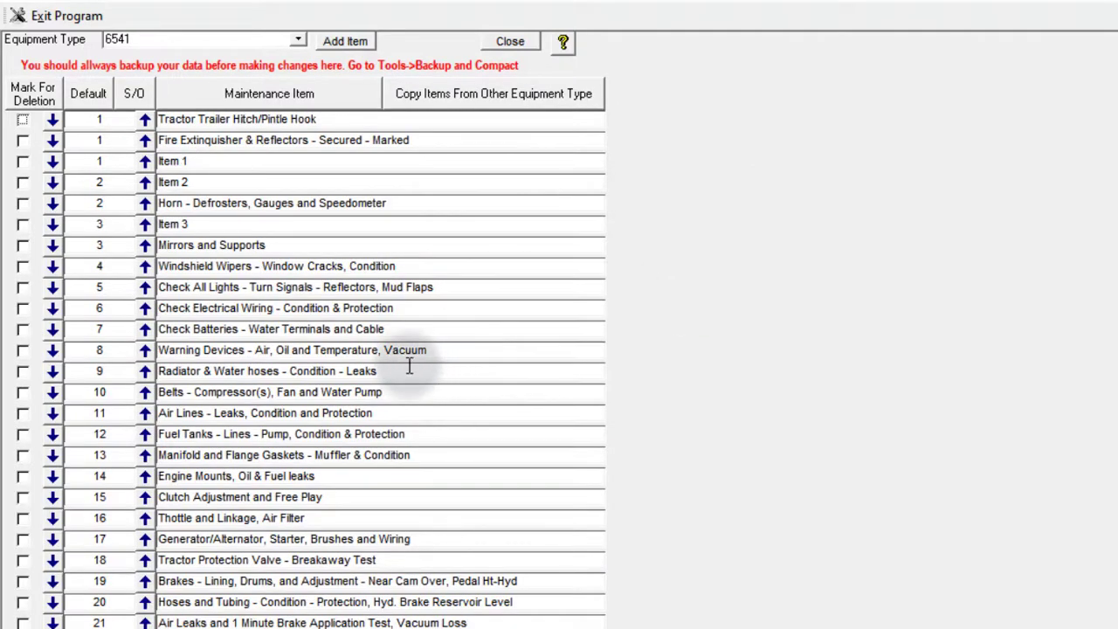
pyautogui.scroll(-6, 437, 391)
pyautogui.scroll(8, 406, 441)
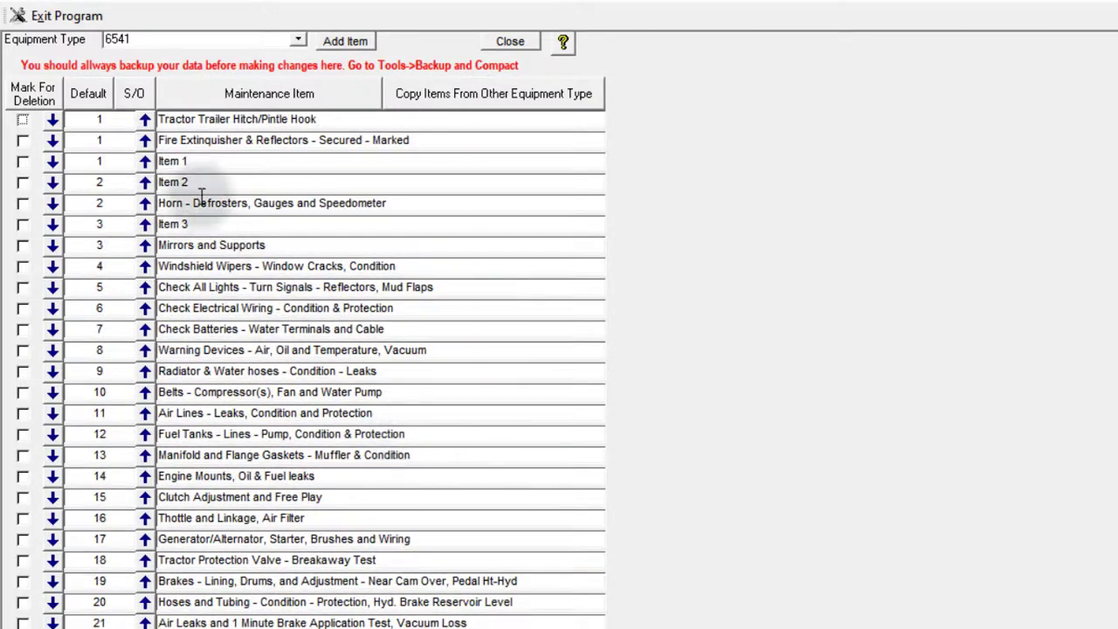
pyautogui.click(186, 160)
pyautogui.click(189, 181)
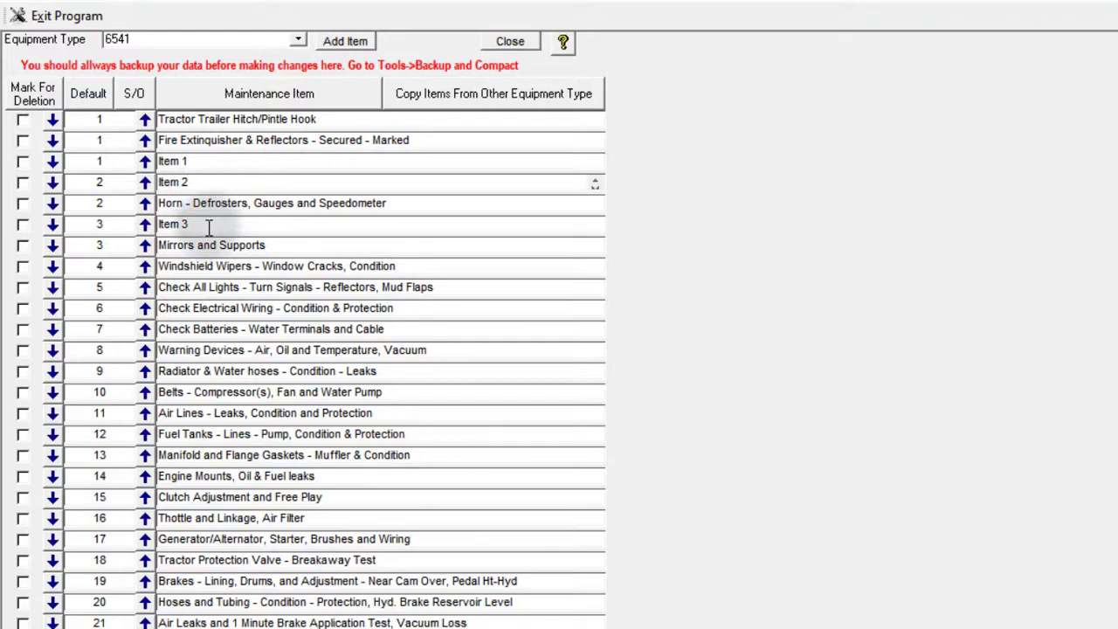
pyautogui.click(207, 224)
pyautogui.click(116, 181)
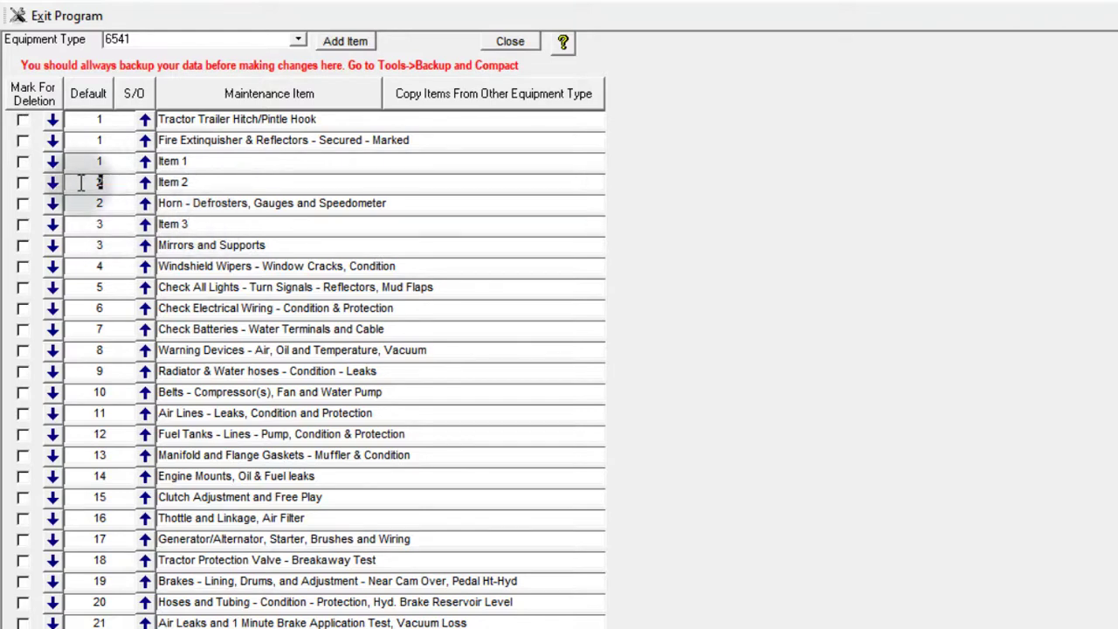
pyautogui.doubleClick(100, 181)
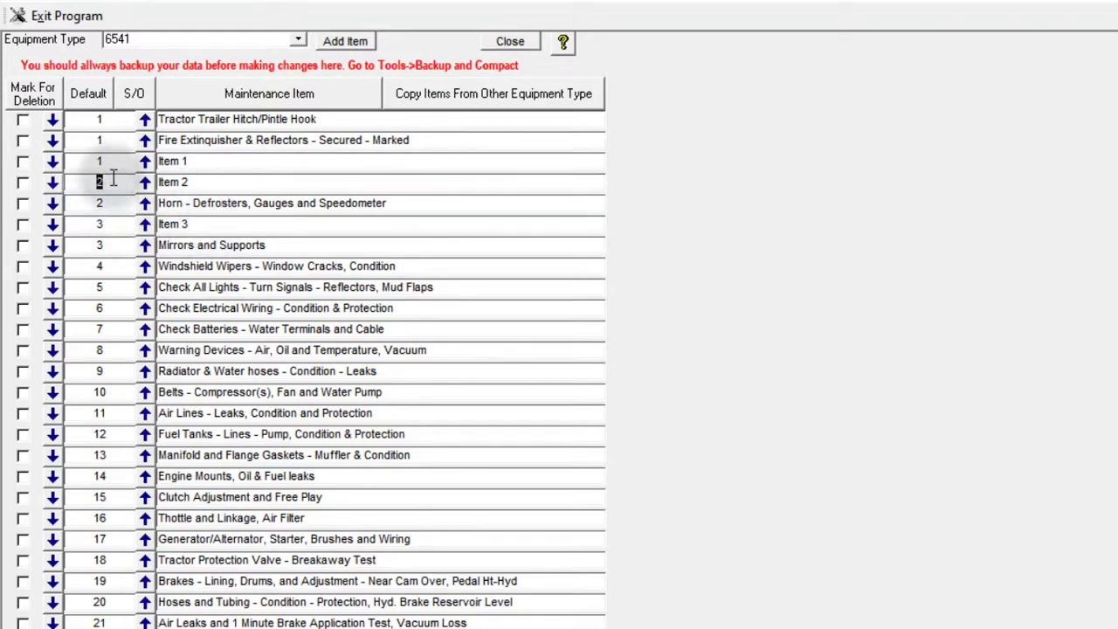
pyautogui.click(120, 160)
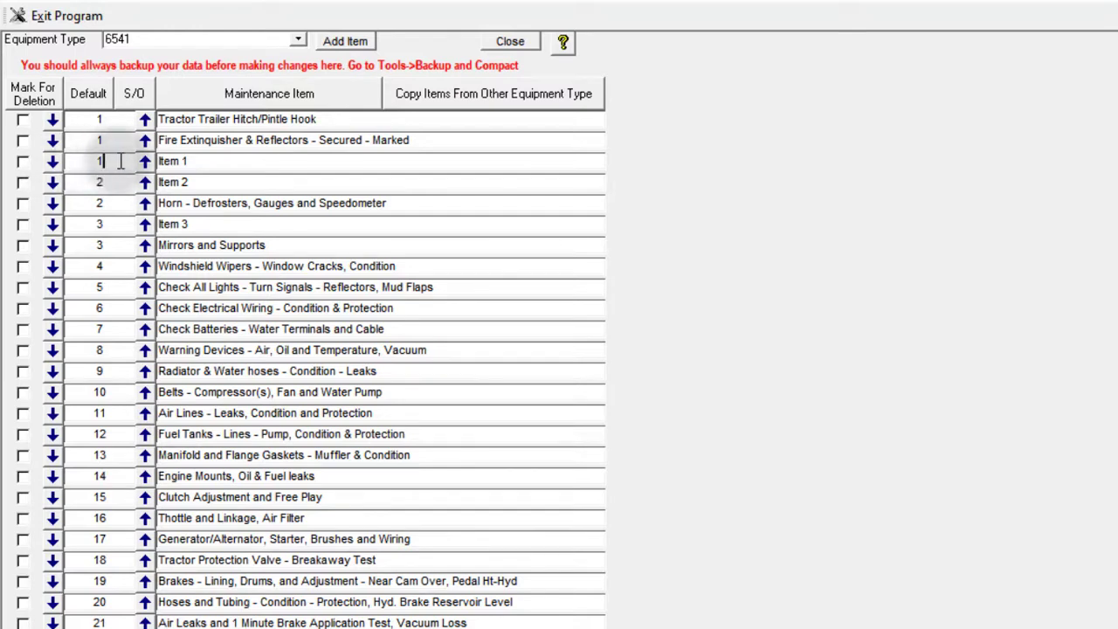
# Step: Mark Item 1, Item 2 and Item 3 of equipment type 6541 for deletion and delete all marked items
pyautogui.click(23, 162)
pyautogui.click(22, 182)
pyautogui.click(23, 225)
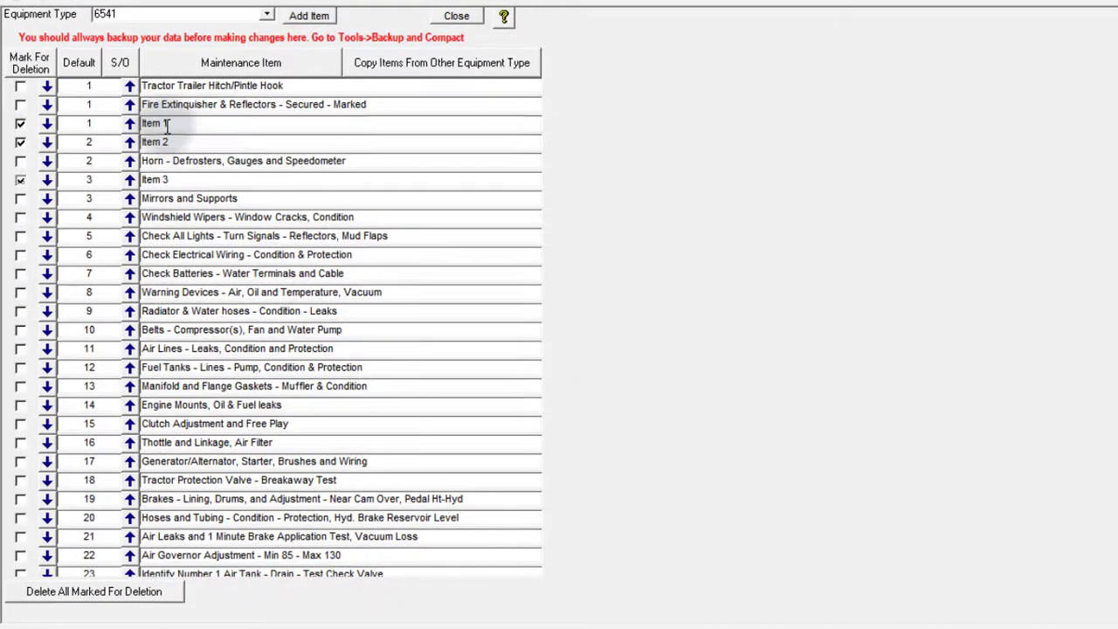
pyautogui.click(96, 593)
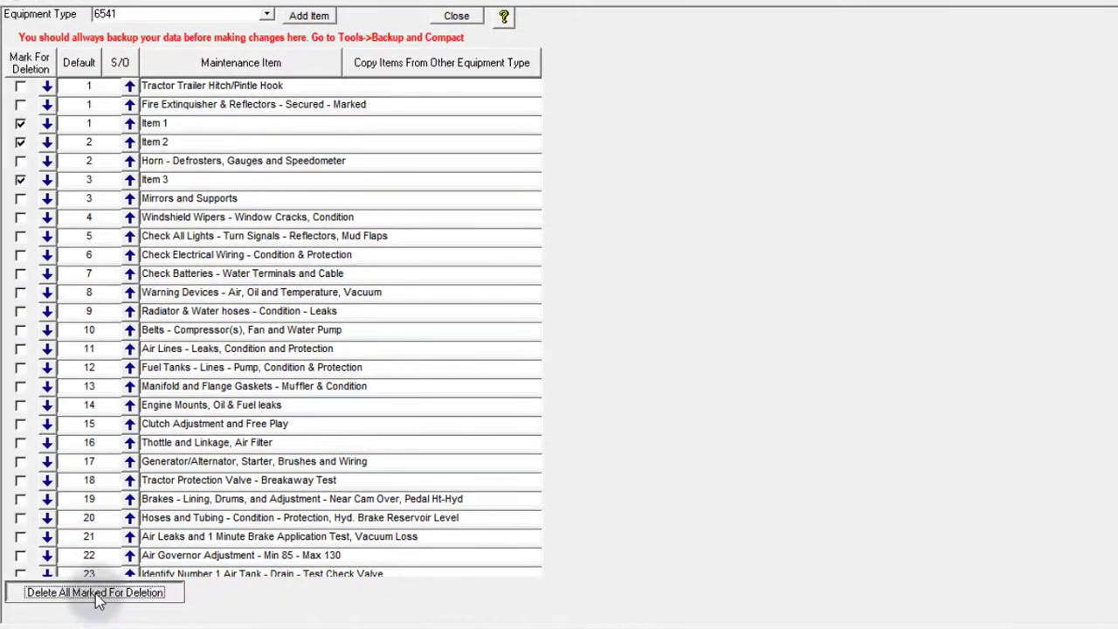
pyautogui.click(704, 386)
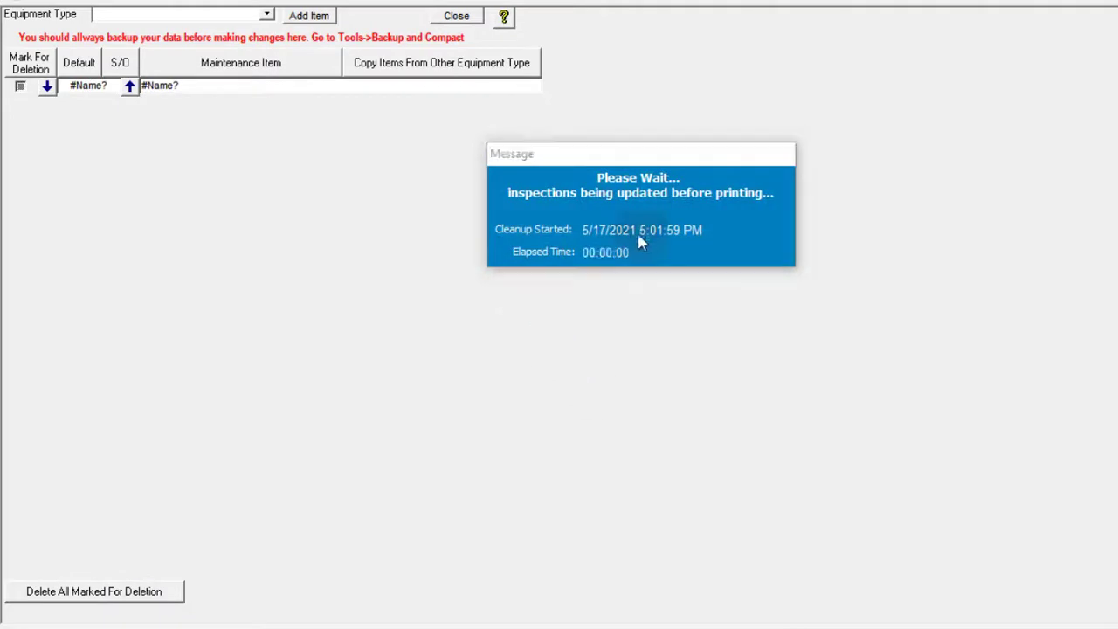
pyautogui.click(736, 375)
pyautogui.click(627, 84)
pyautogui.scroll(-2, 387, 287)
pyautogui.scroll(2, 387, 288)
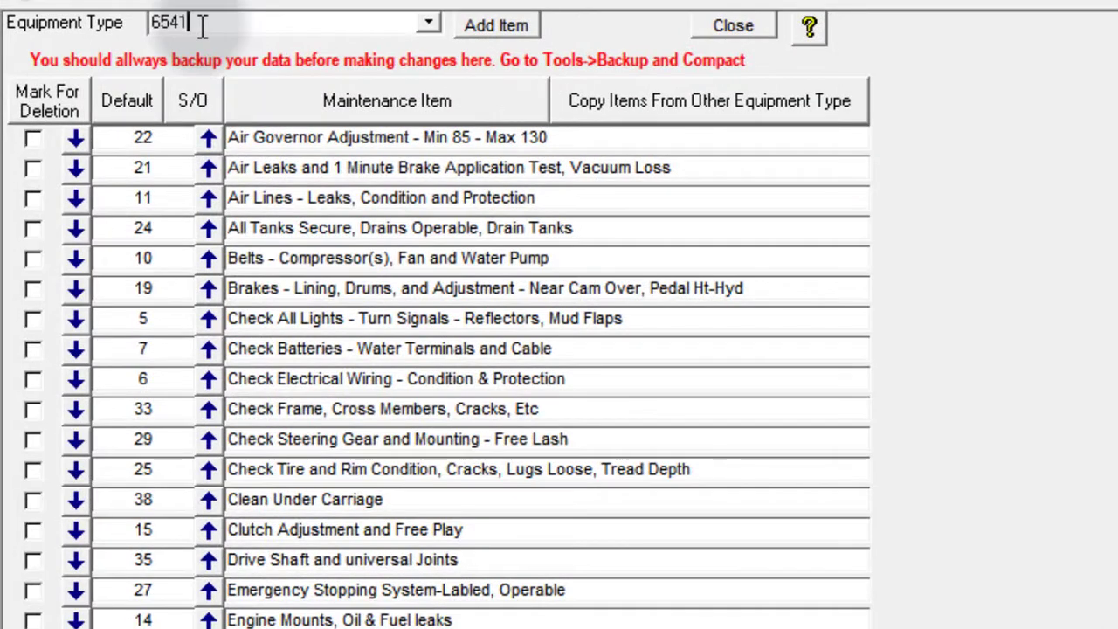
# Step: Add a new equipment type named "New Type" to the equipment type list
pyautogui.moveTo(201, 26); pyautogui.dragTo(112, 24)
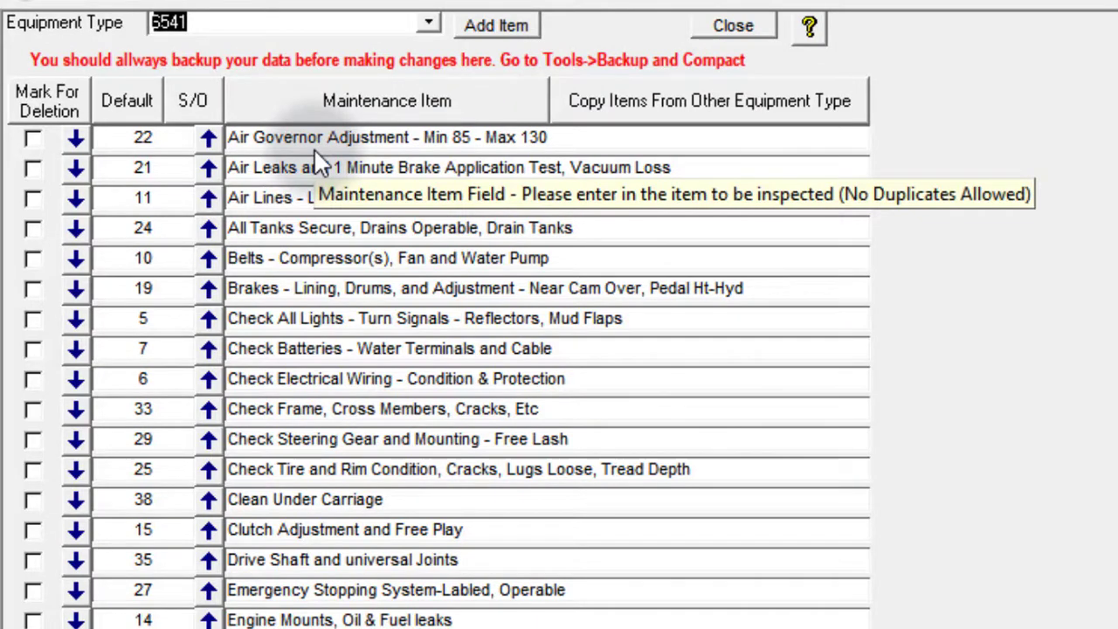
pyautogui.write('New')
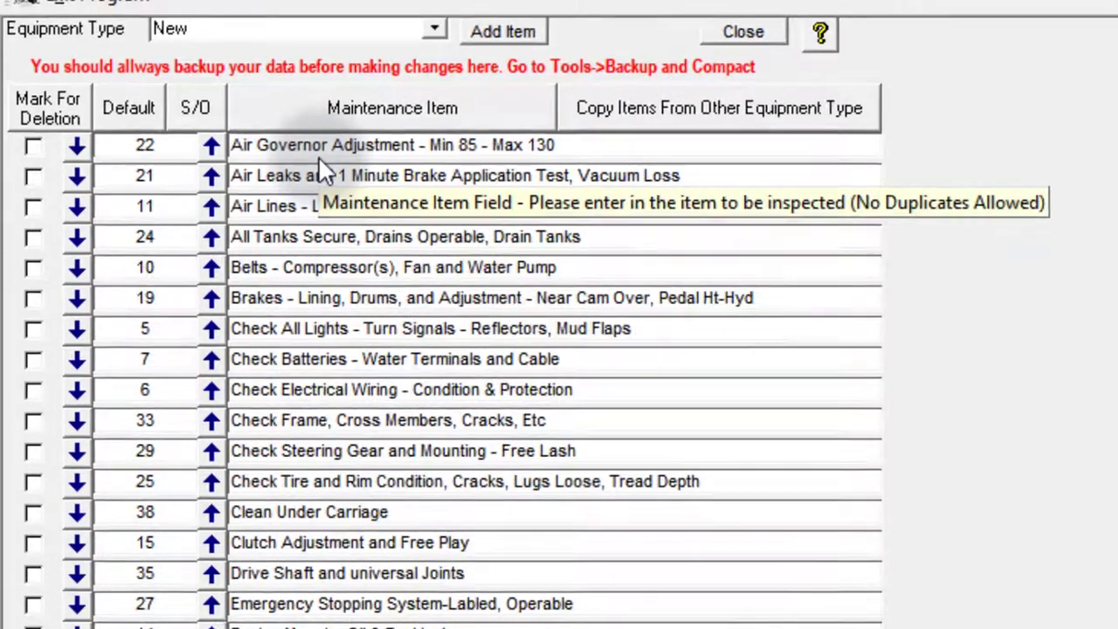
pyautogui.write(' Type')
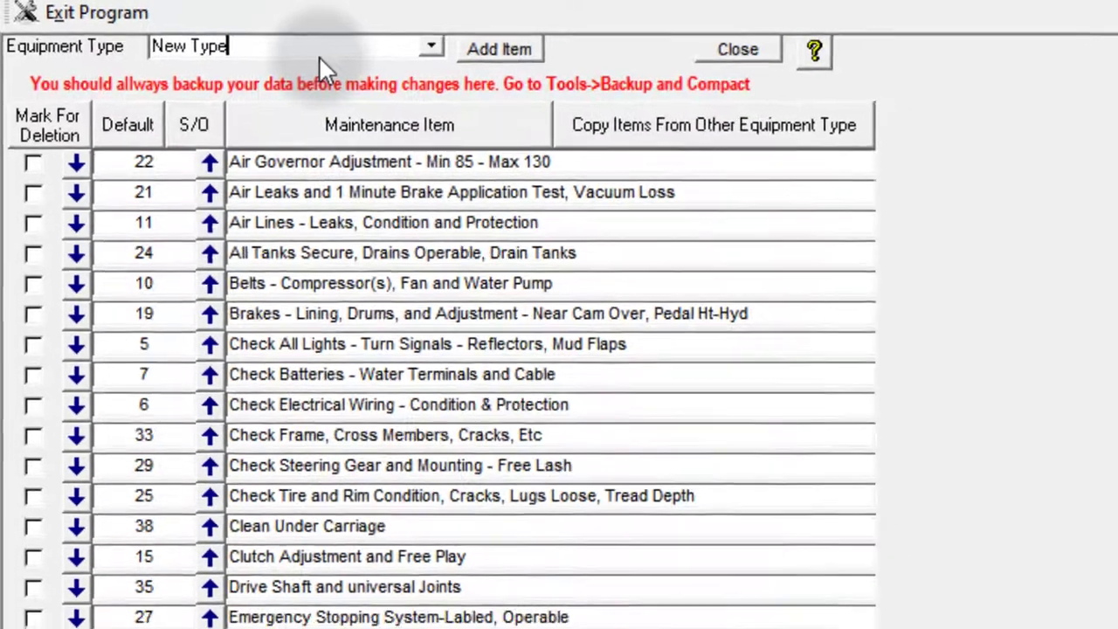
pyautogui.press('Return')
pyautogui.moveTo(1089, 484); pyautogui.dragTo(876, 365)
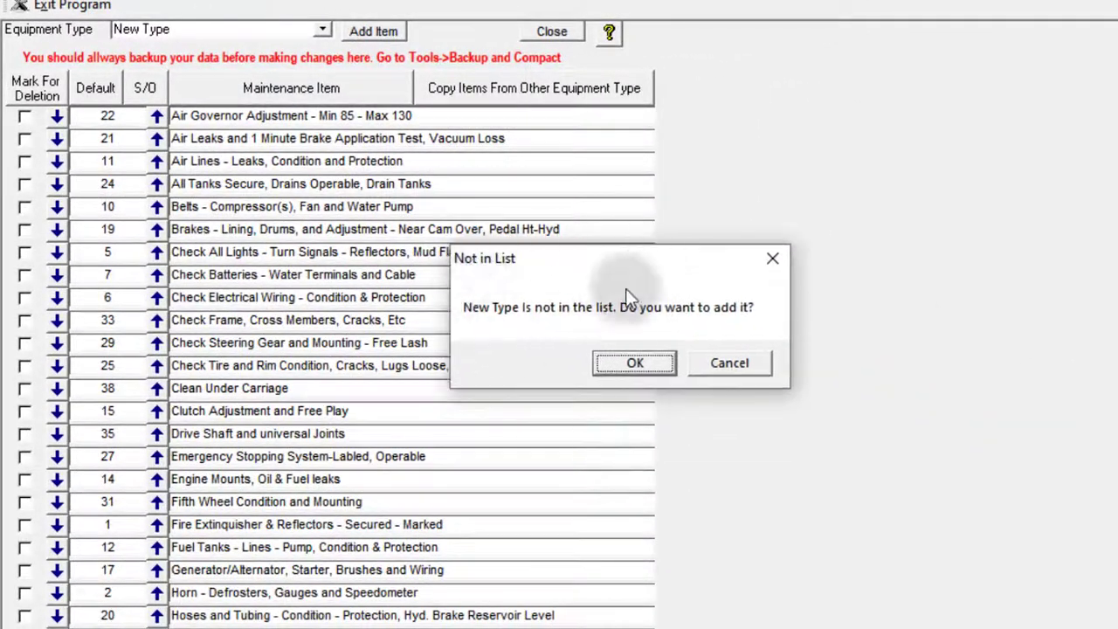
pyautogui.click(628, 363)
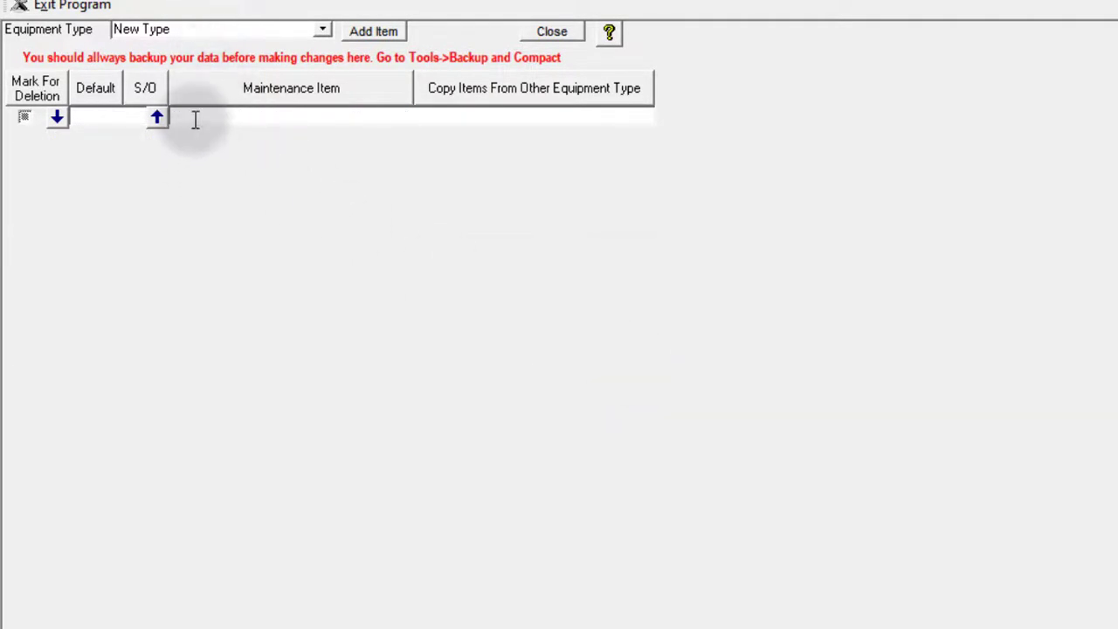
pyautogui.click(177, 31)
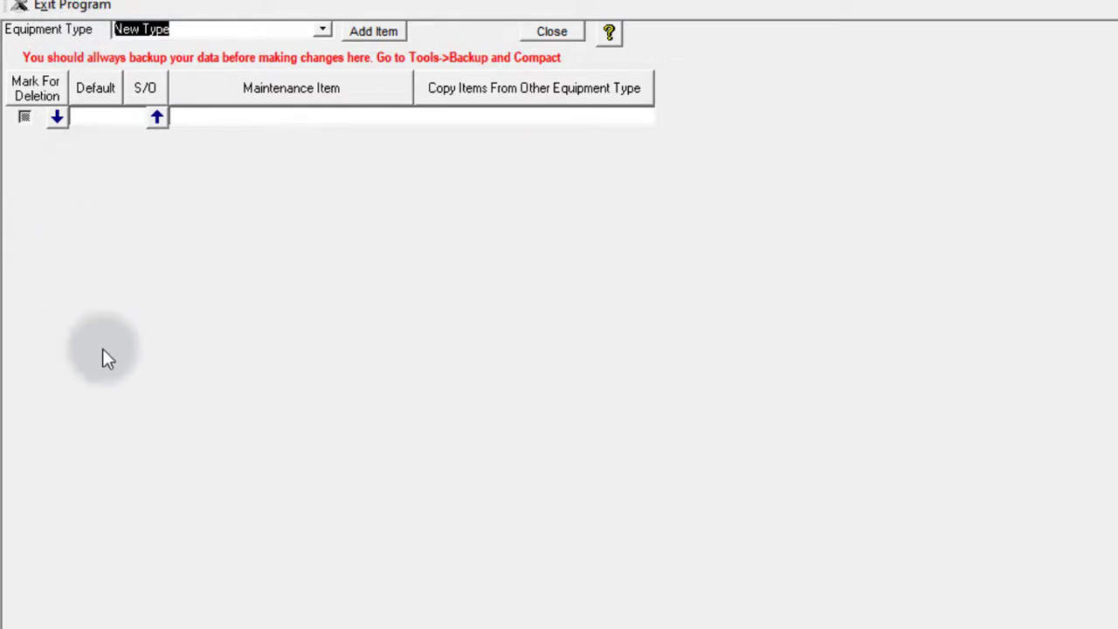
# Step: Leave the inspection setup and select equipment 28old, the 2005 FREIGHTLINER, in the equipment list
pyautogui.click(552, 31)
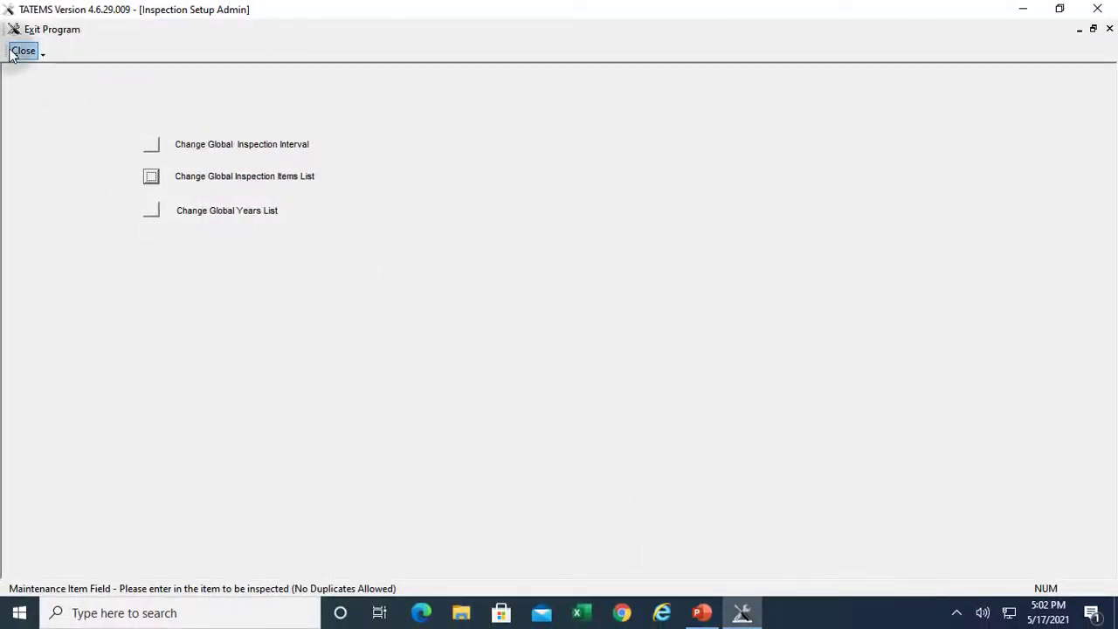
pyautogui.click(13, 54)
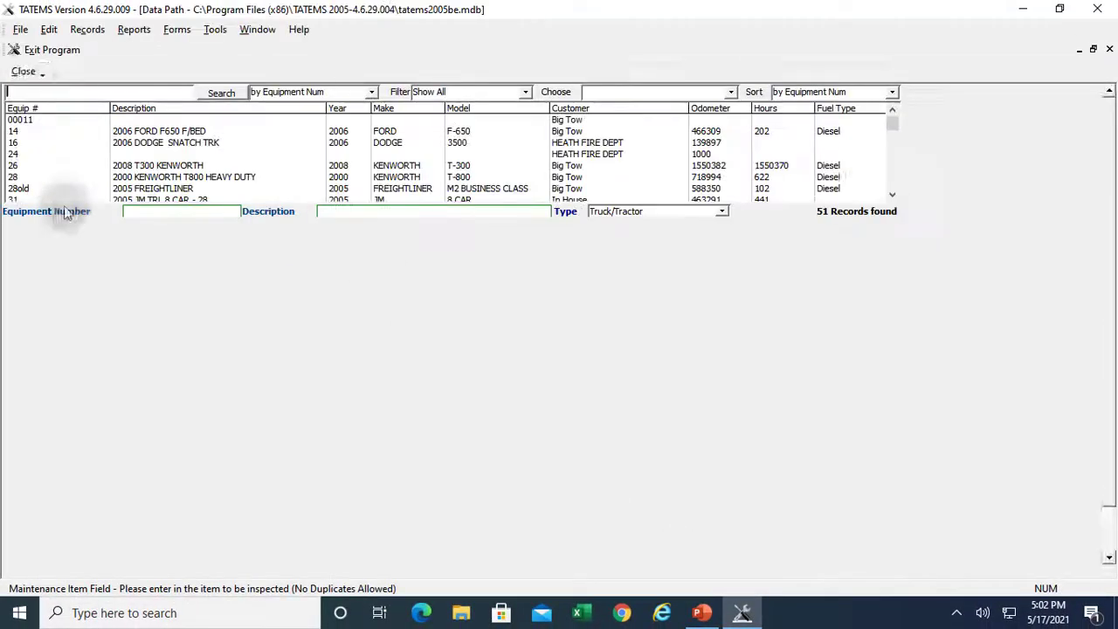
pyautogui.click(171, 147)
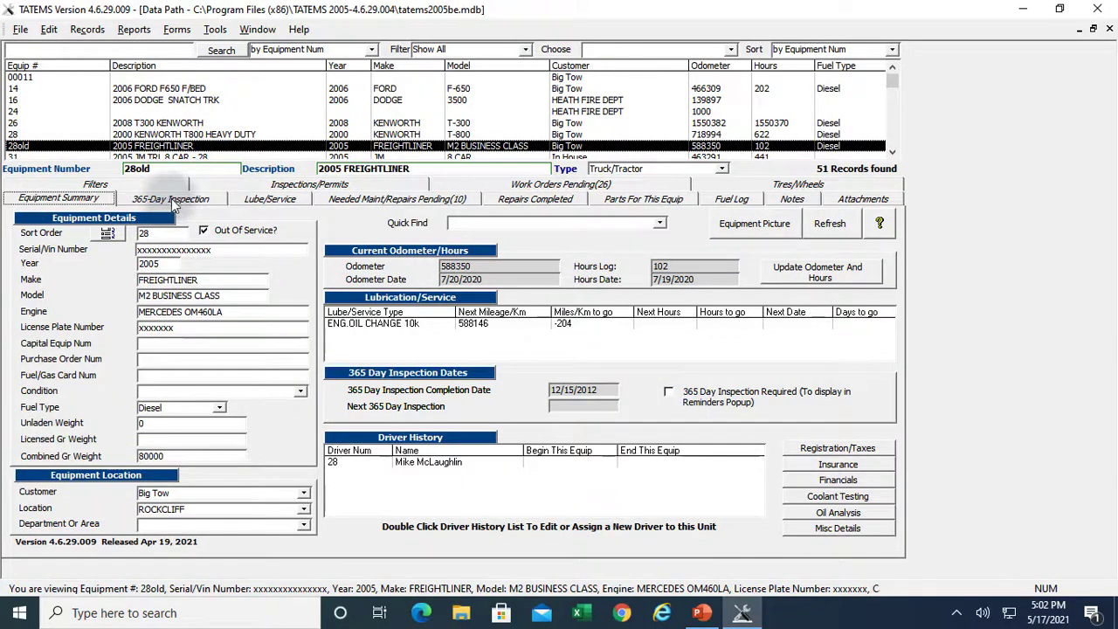
# Step: Set the global inspection interval for all equipment to 90 days and return to the equipment record
pyautogui.click(20, 30)
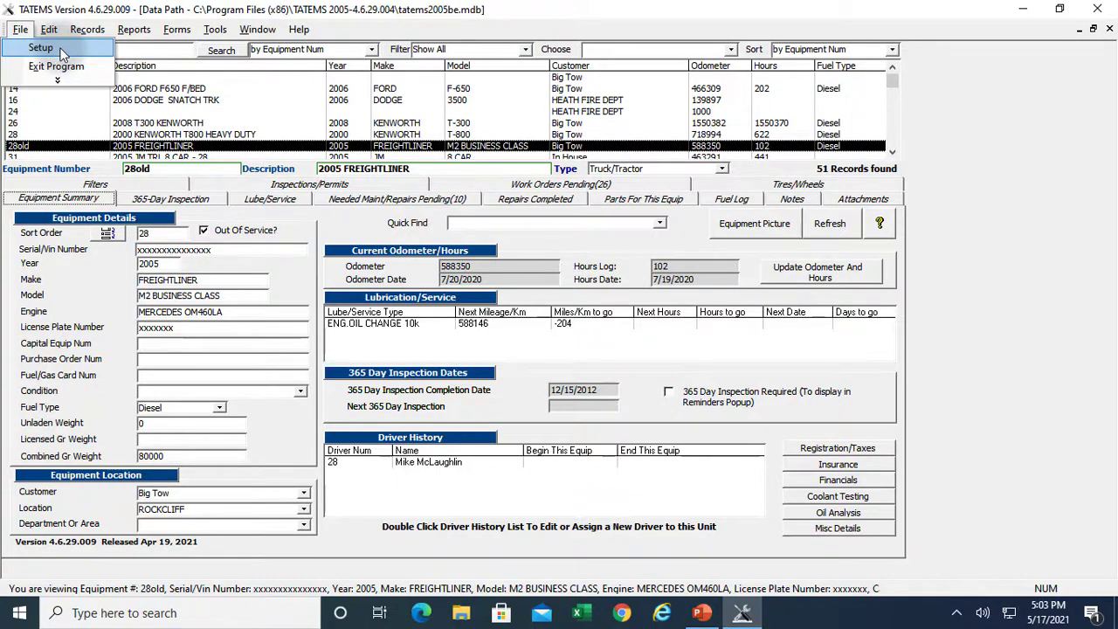
pyautogui.click(41, 48)
pyautogui.click(149, 142)
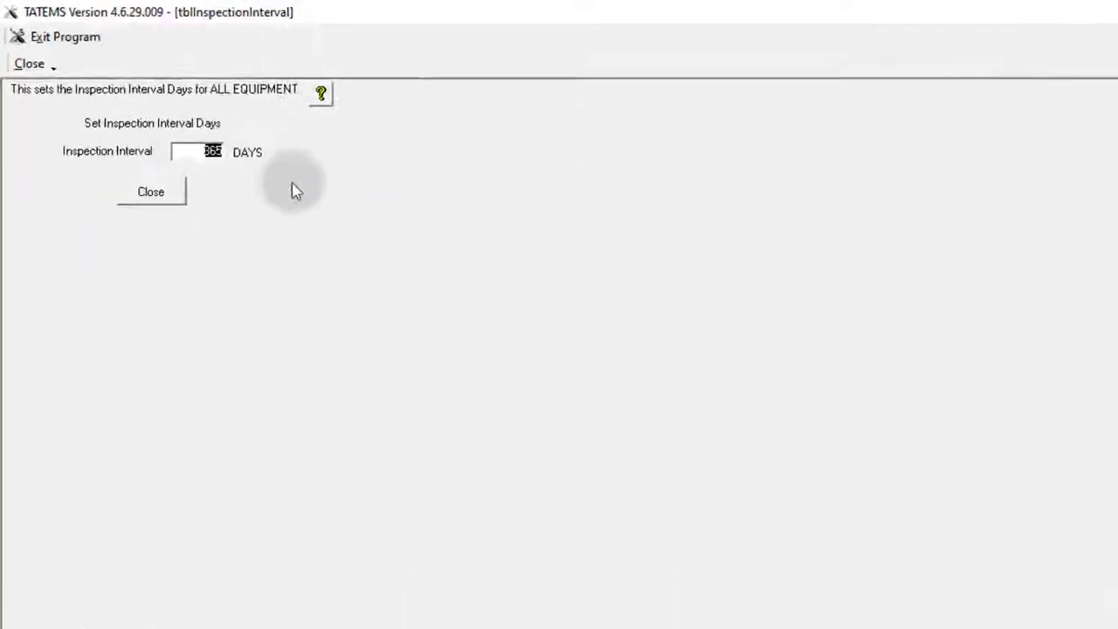
pyautogui.write('90')
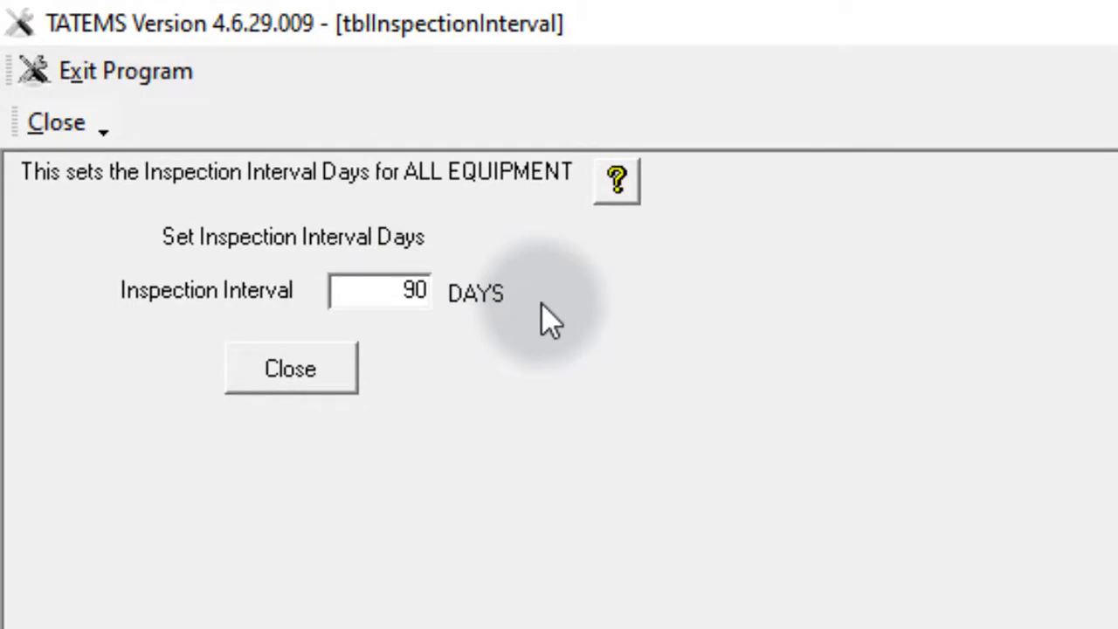
pyautogui.click(322, 375)
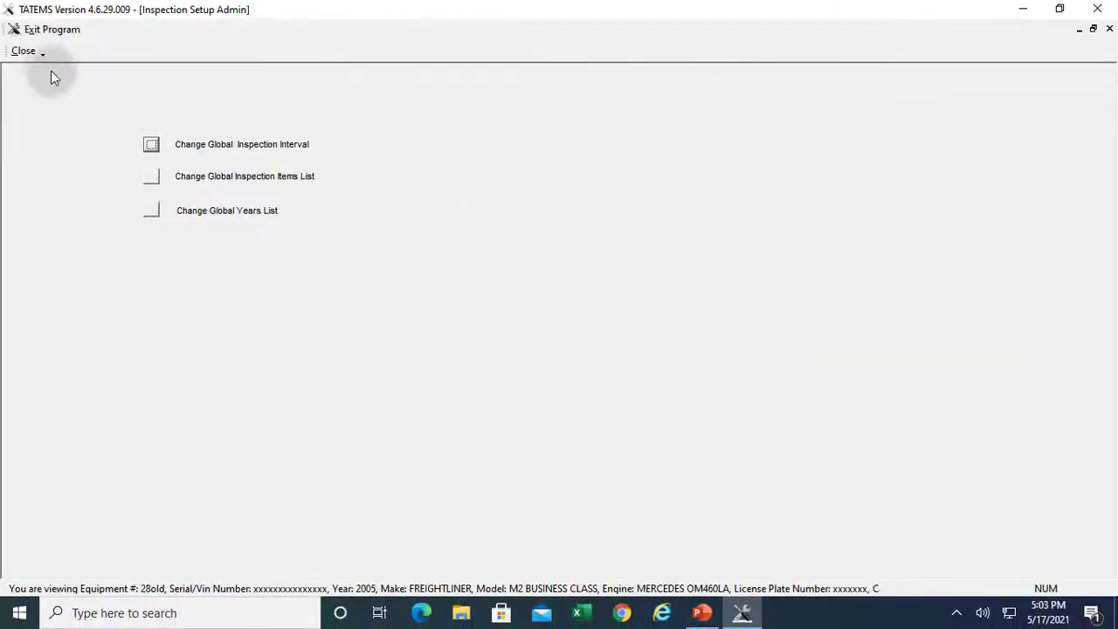
pyautogui.click(25, 51)
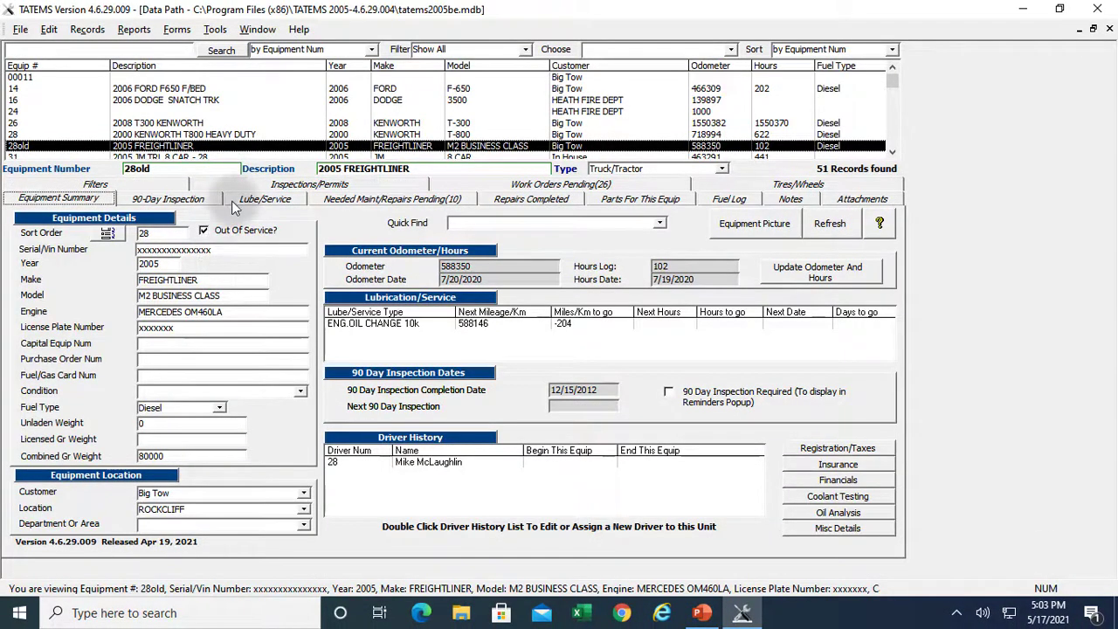
# Step: Add a 90-day inspection for equipment 28old and accept the update that adds missing inspection years and items
pyautogui.click(166, 198)
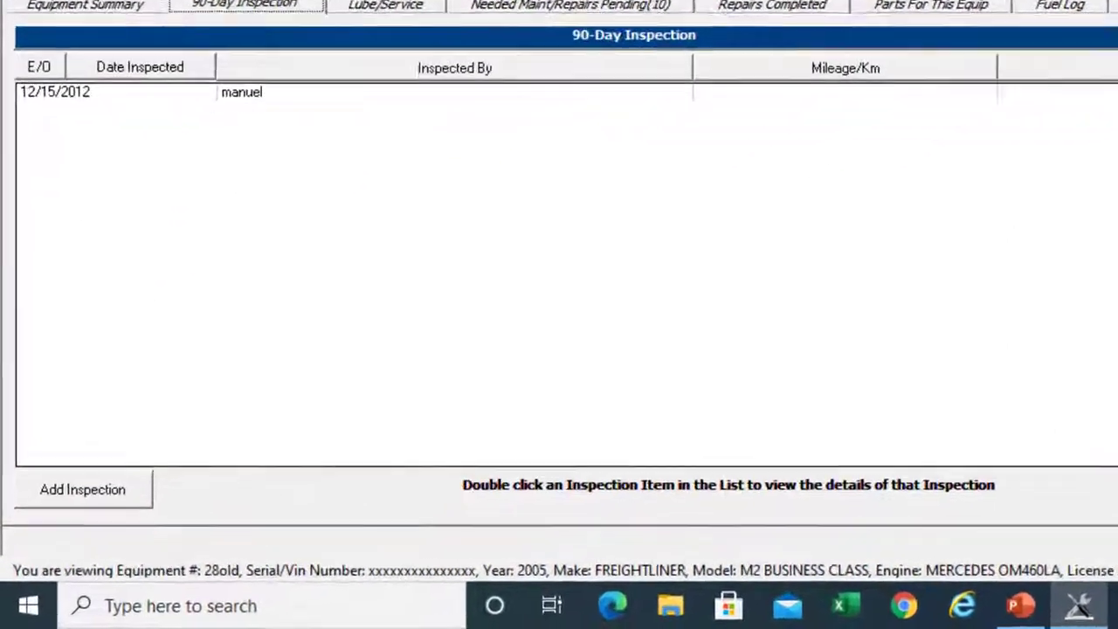
pyautogui.click(92, 484)
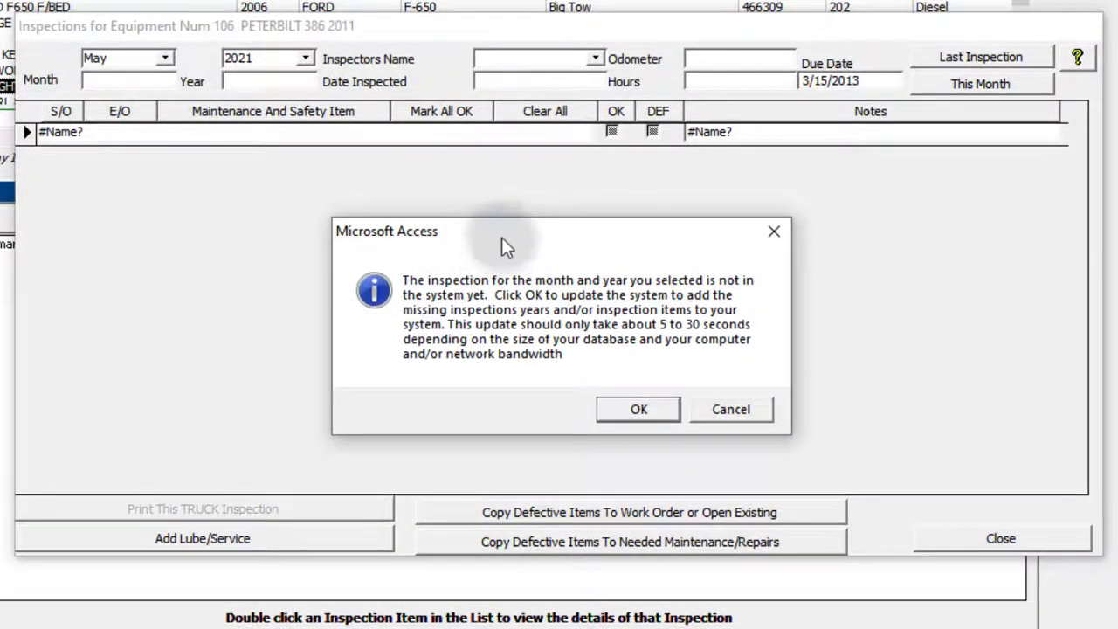
pyautogui.moveTo(501, 226); pyautogui.dragTo(385, 212)
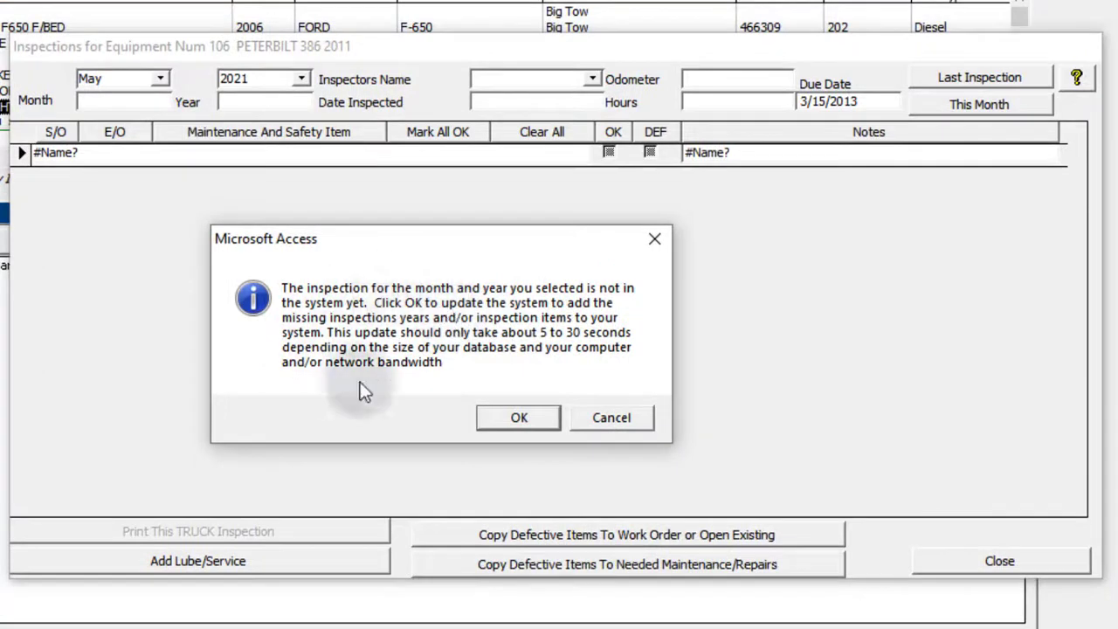
pyautogui.click(519, 418)
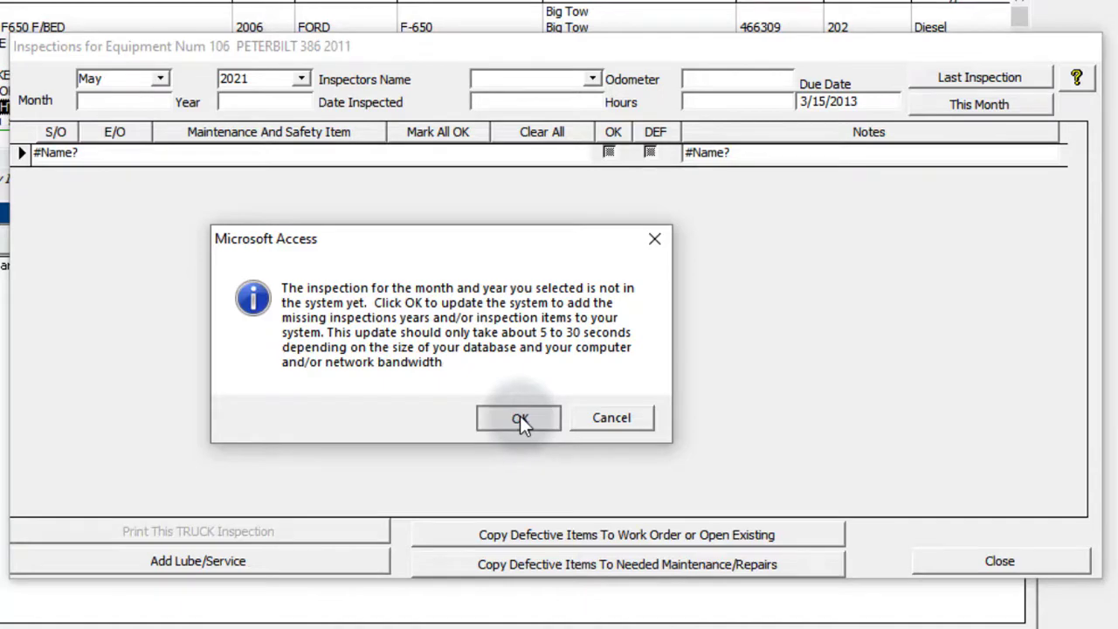
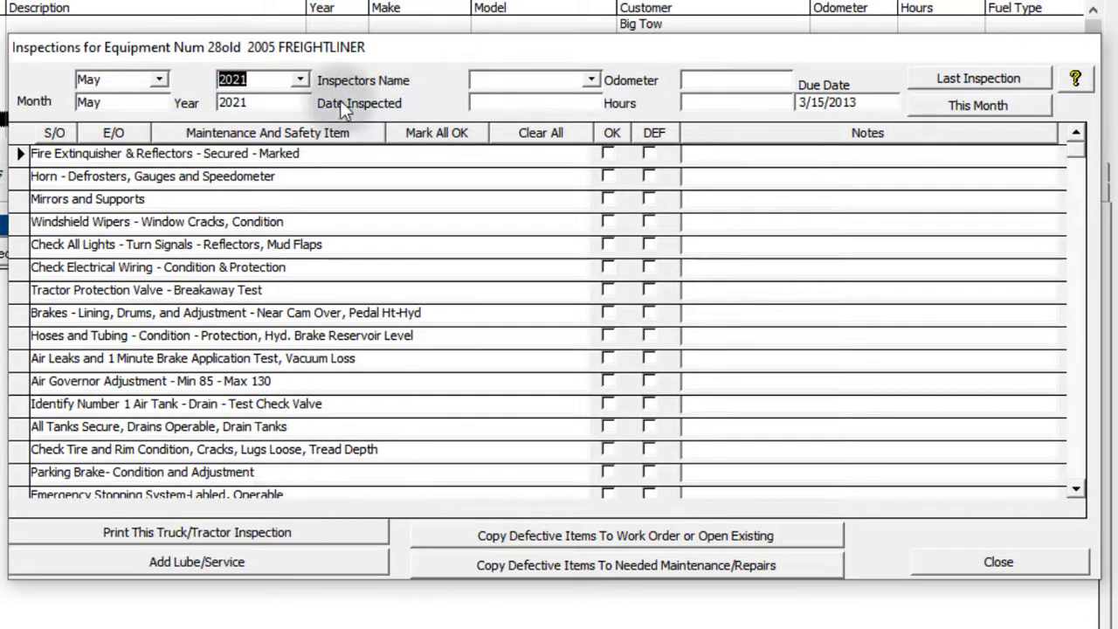
# Step: Set the inspection date to 5/17/2021 and choose the inspector's name for the May 2021 inspection
pyautogui.click(483, 102)
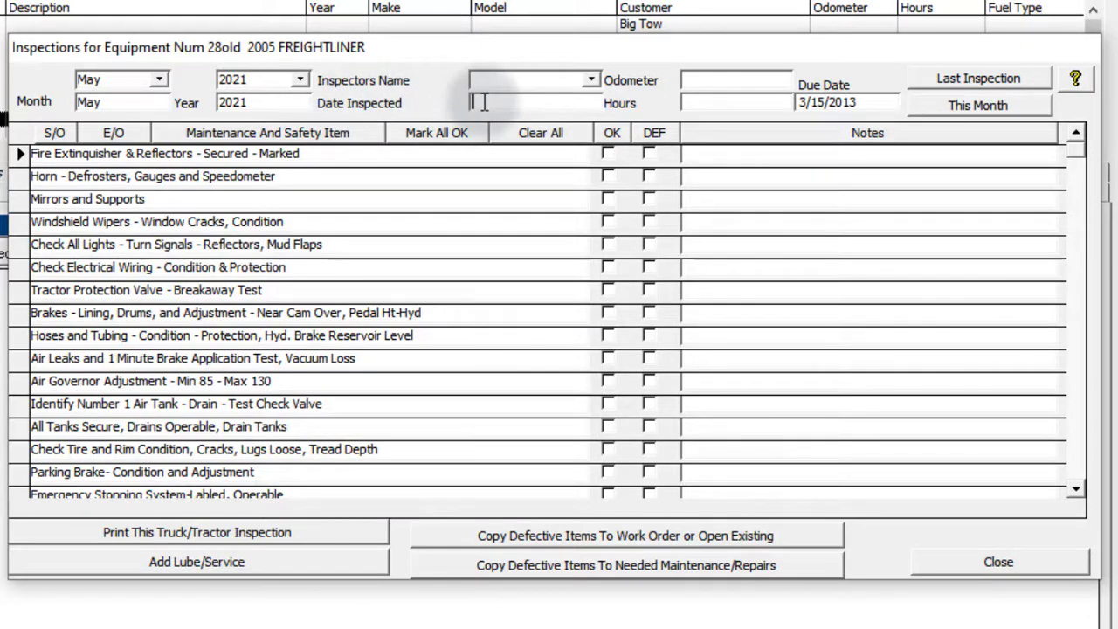
pyautogui.click(533, 103)
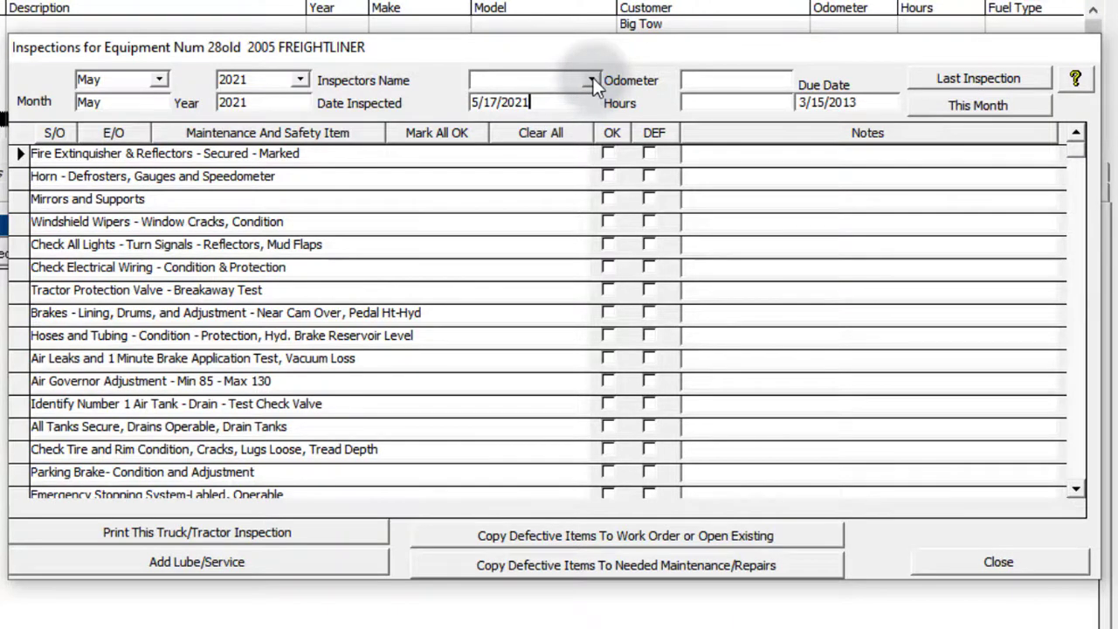
pyautogui.click(592, 79)
pyautogui.click(572, 98)
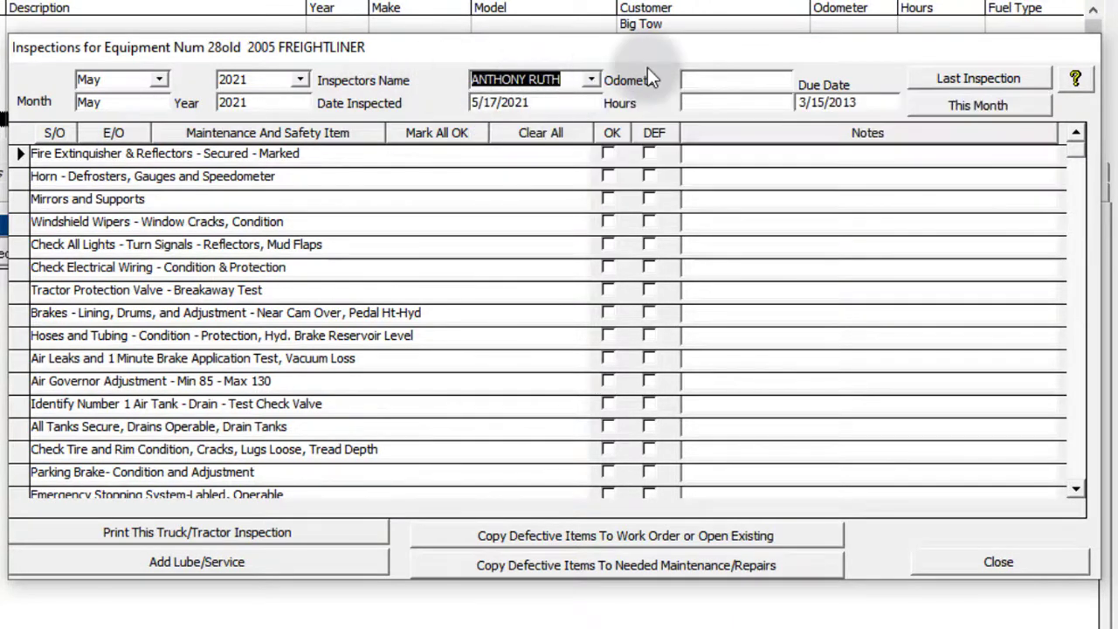
# Step: Enter 588500 as the inspection's odometer reading and apply it to the equipment's current odometer and hours section
pyautogui.click(709, 80)
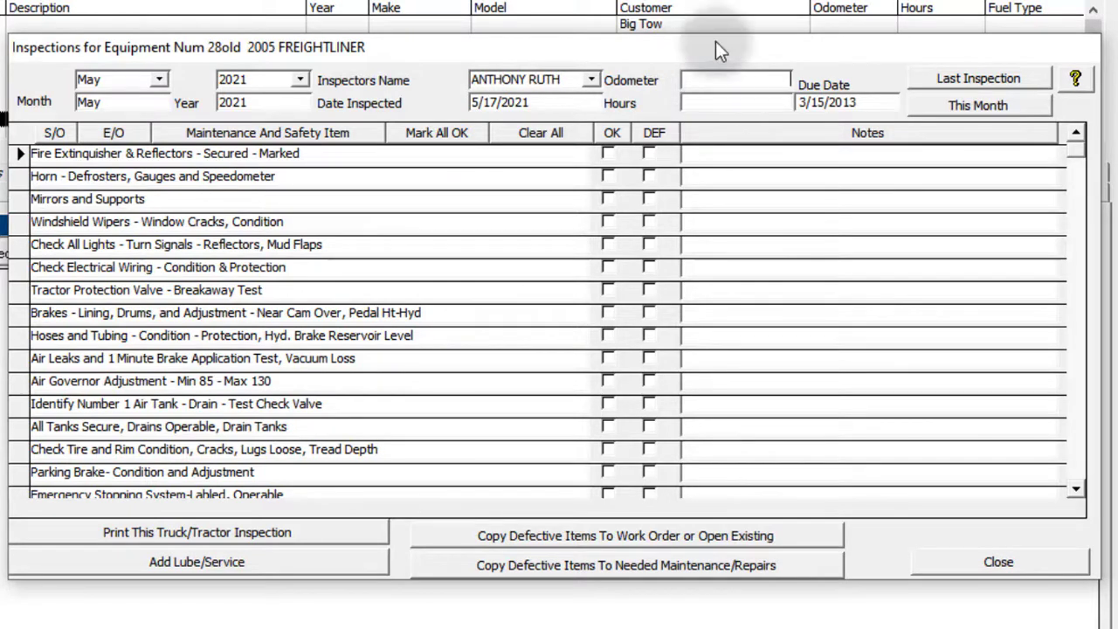
pyautogui.moveTo(710, 43); pyautogui.dragTo(716, 204)
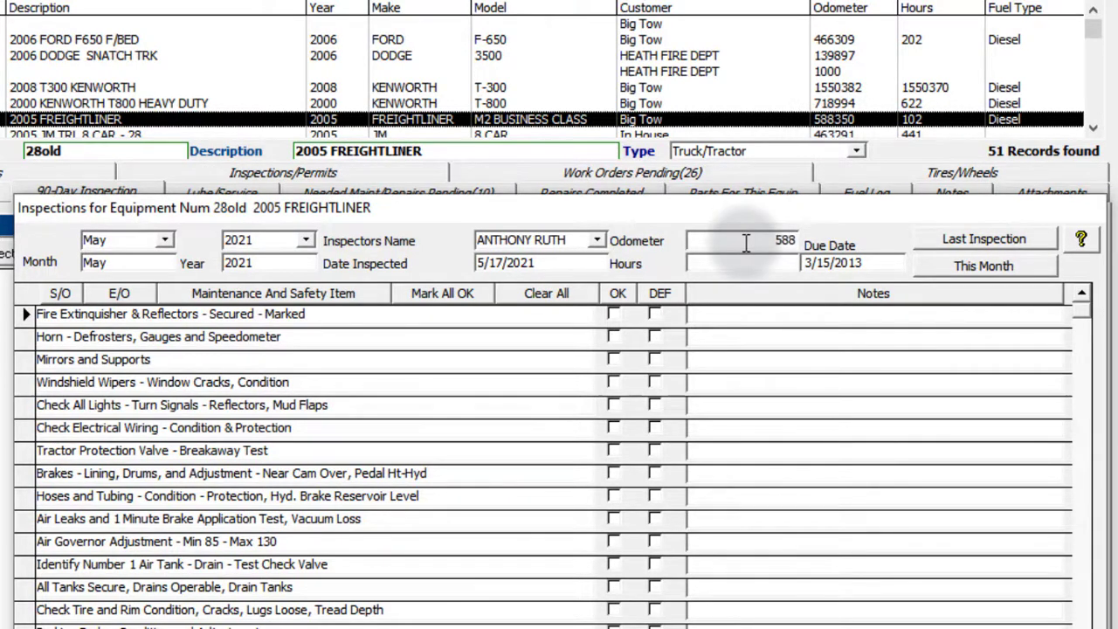
pyautogui.write('500')
pyautogui.press('Tab')
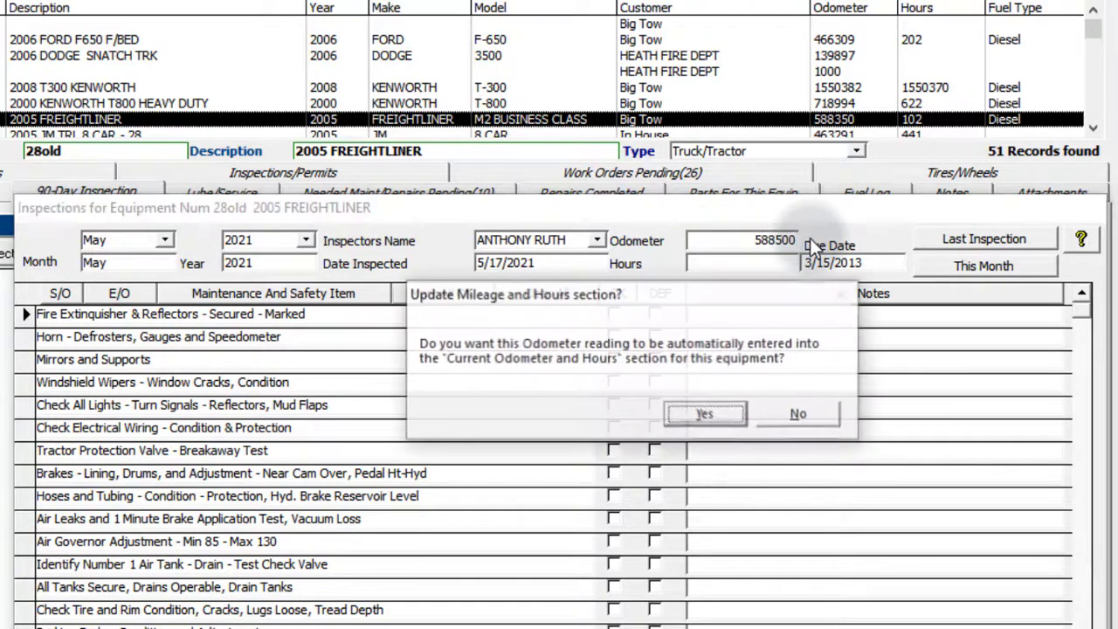
pyautogui.moveTo(726, 282); pyautogui.dragTo(723, 282)
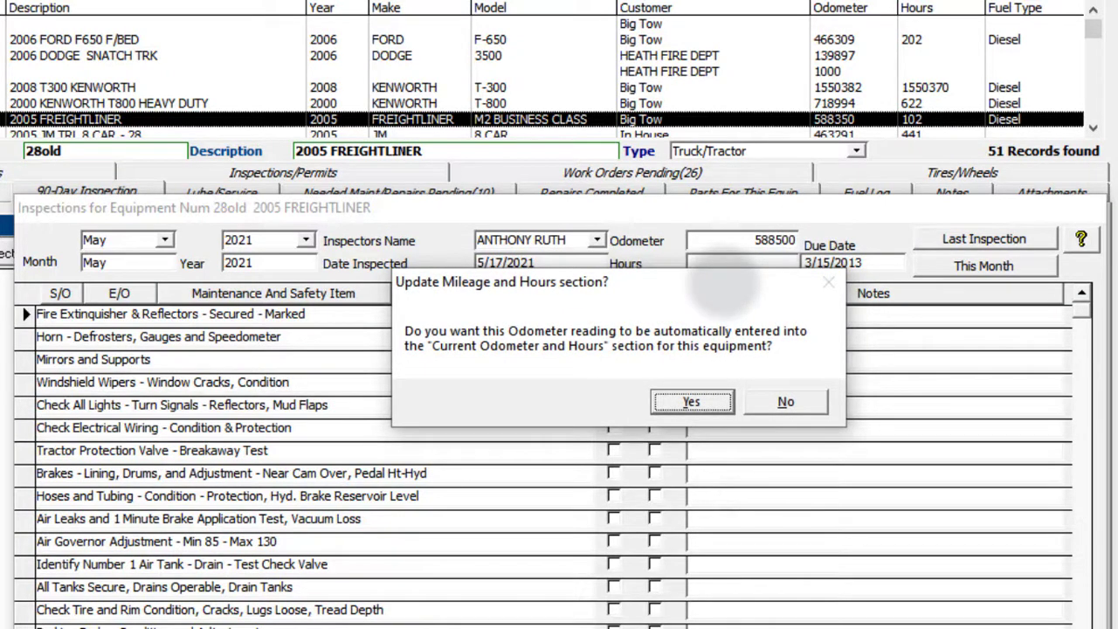
pyautogui.click(682, 401)
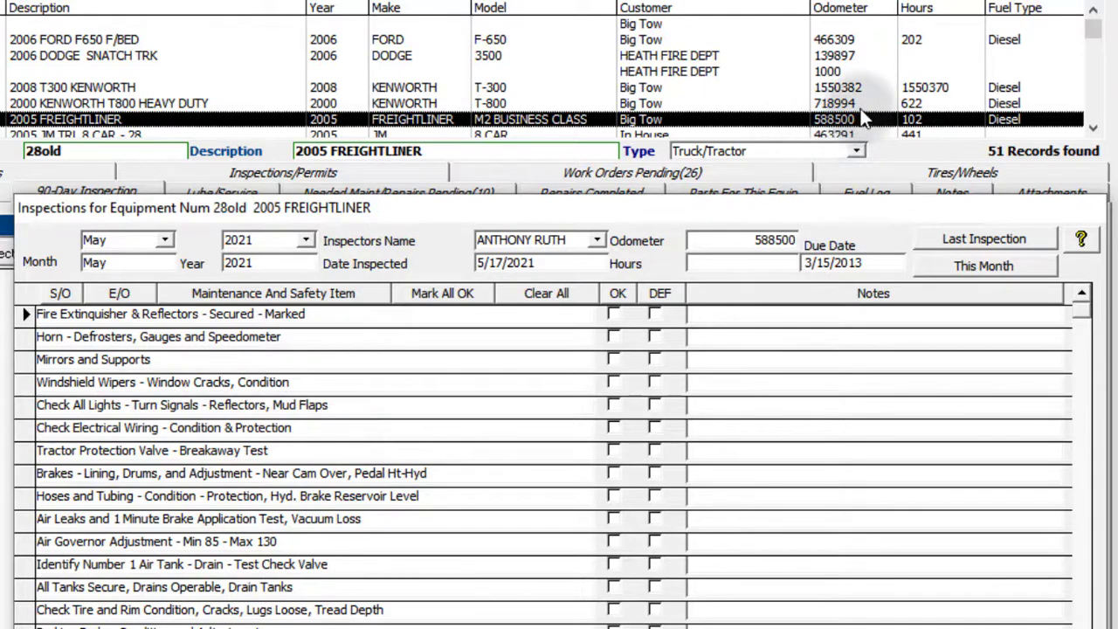
# Step: Mark all maintenance and safety items of the May 2021 inspection as OK and close the inspection
pyautogui.moveTo(797, 208); pyautogui.dragTo(747, 11)
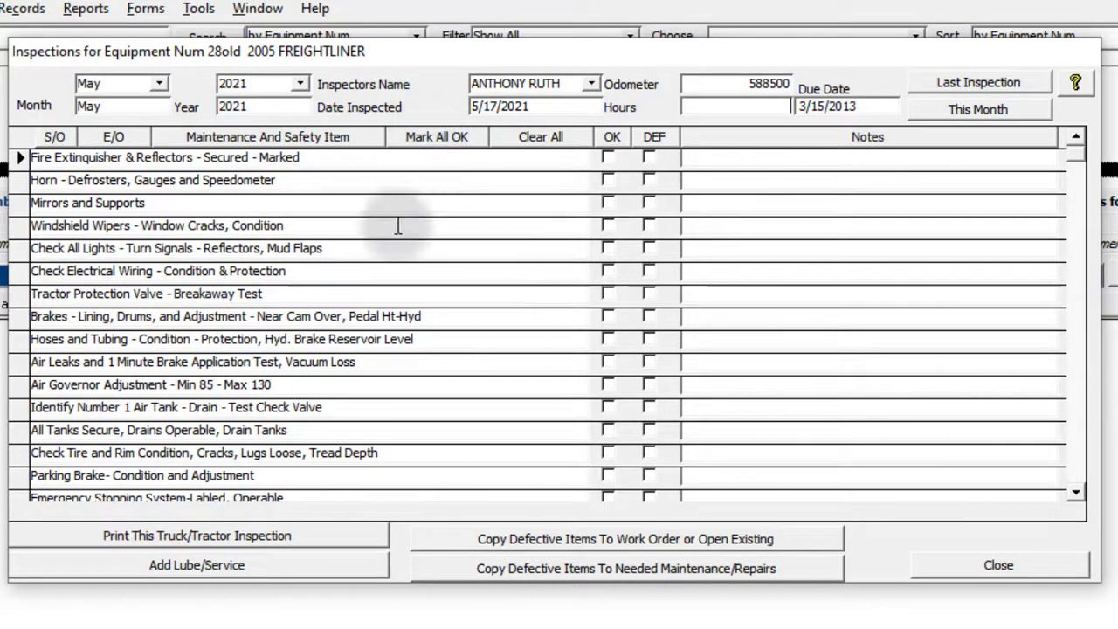
pyautogui.scroll(-4, 379, 315)
pyautogui.scroll(-6, 379, 334)
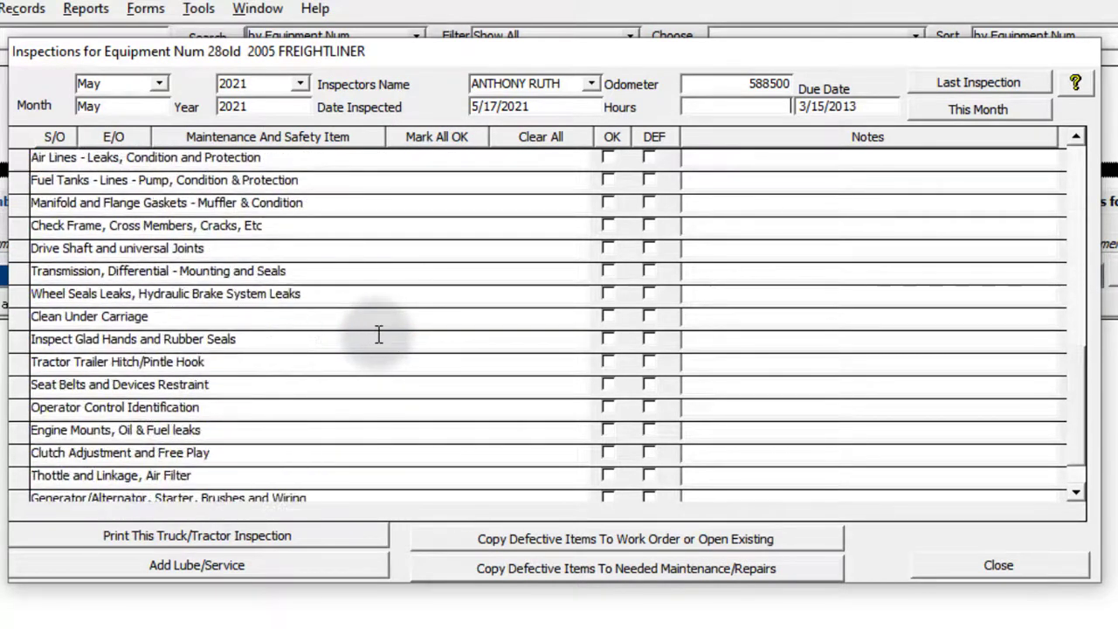
pyautogui.scroll(2, 379, 335)
pyautogui.scroll(7, 379, 334)
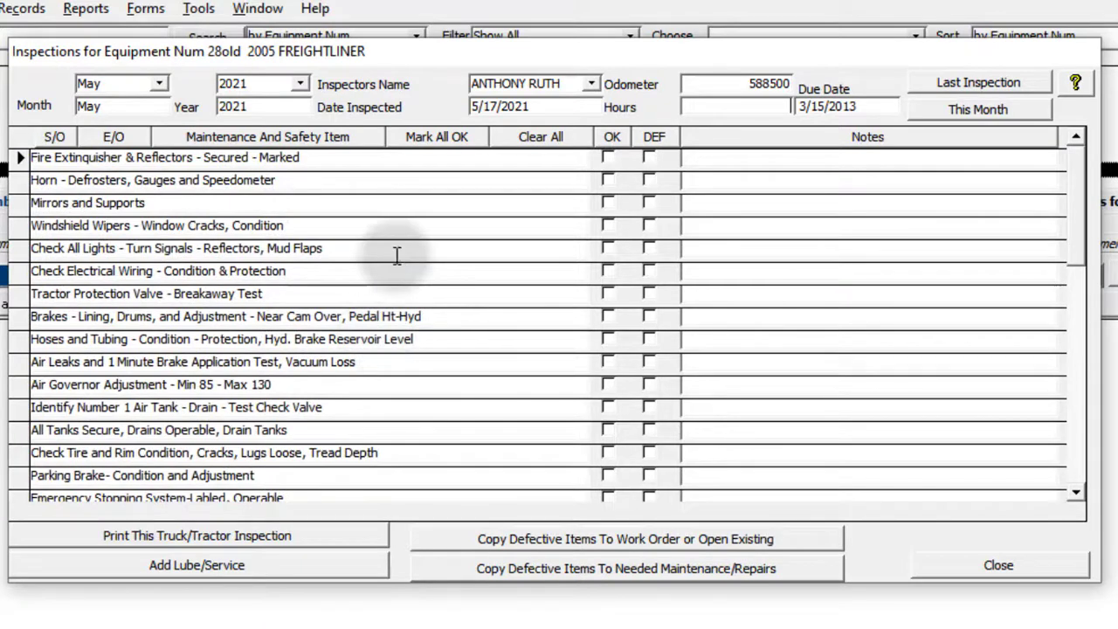
pyautogui.click(439, 139)
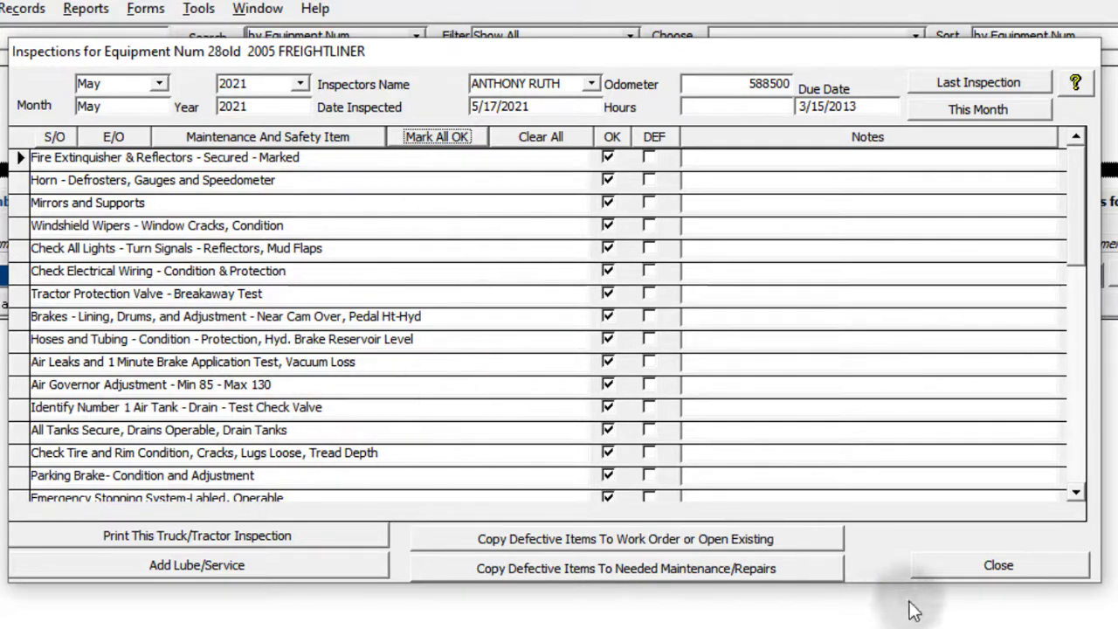
pyautogui.click(982, 565)
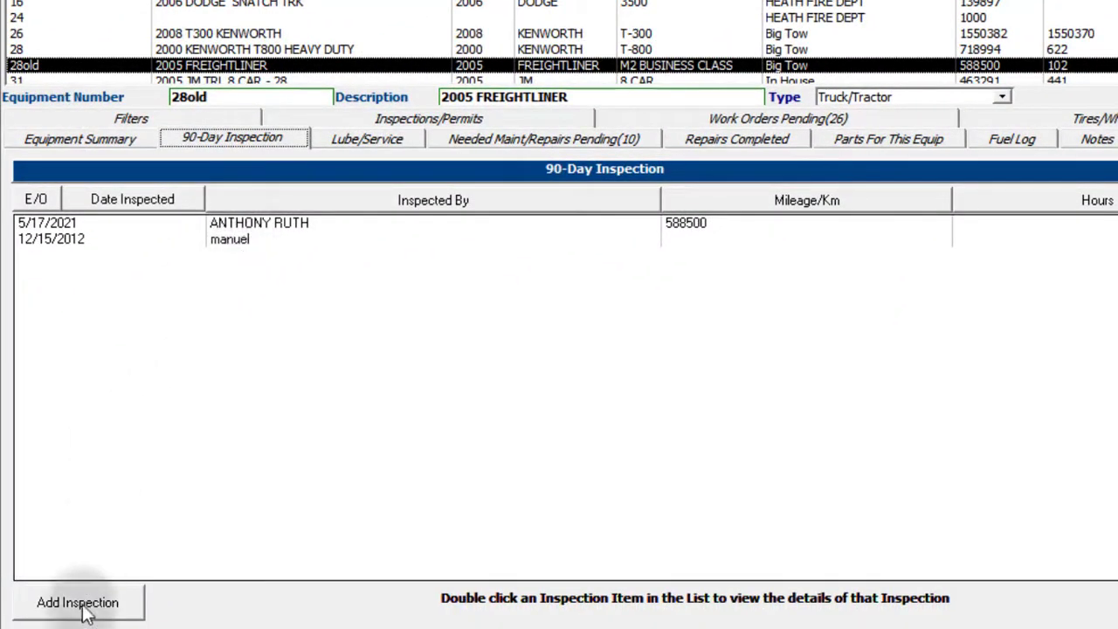
# Step: Add another inspection for equipment 28old and set its month to March 2021
pyautogui.click(106, 601)
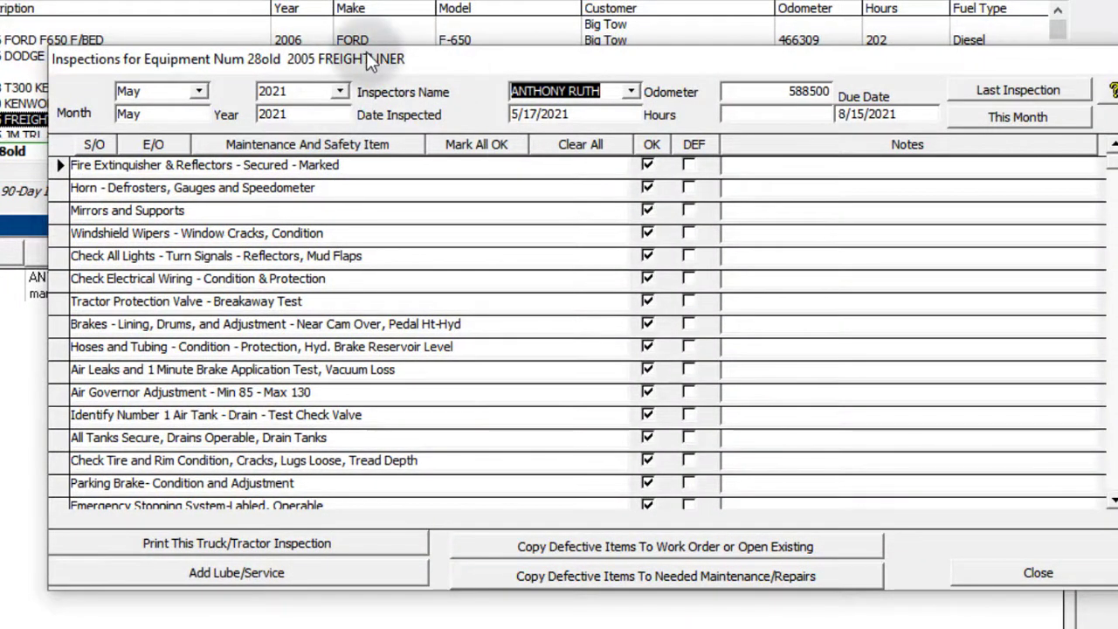
pyautogui.moveTo(370, 67); pyautogui.dragTo(334, 65)
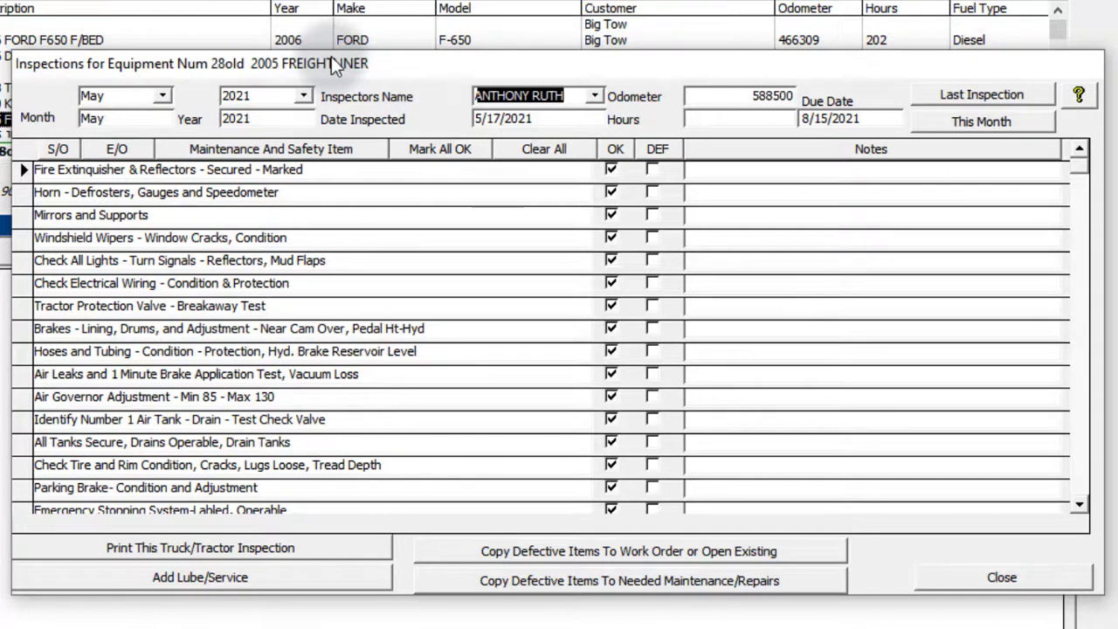
pyautogui.click(162, 96)
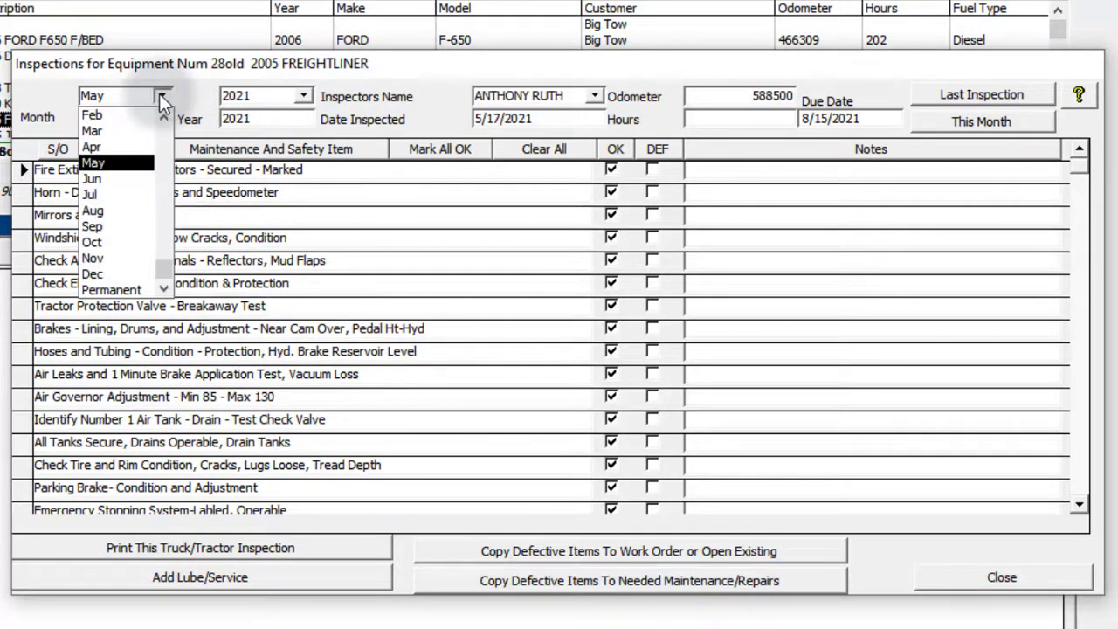
pyautogui.click(113, 131)
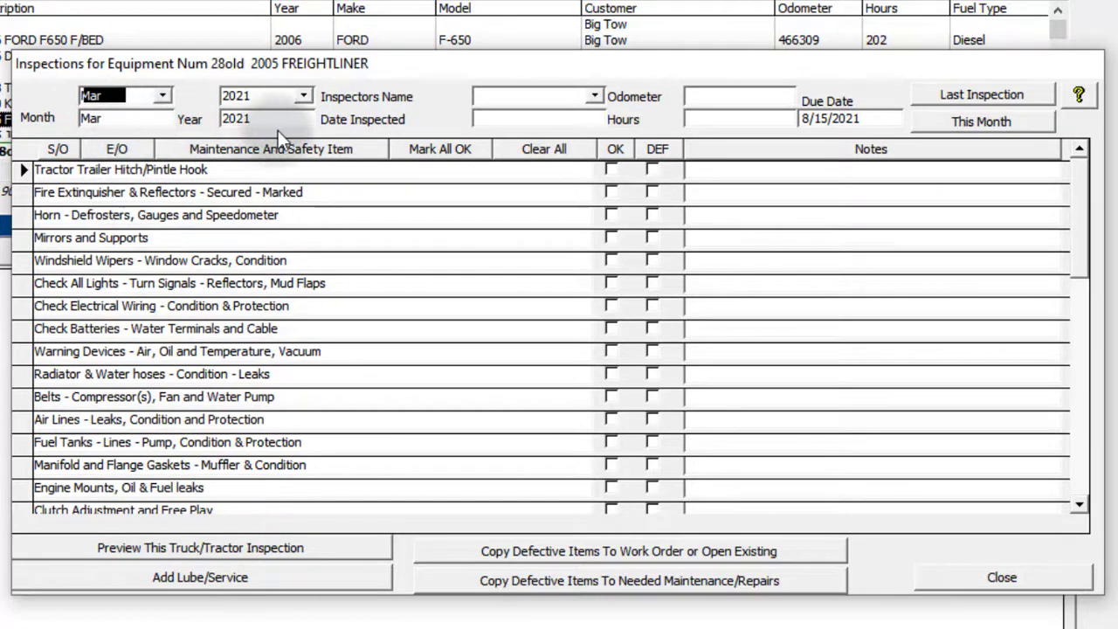
# Step: Try to enter the current date, 5/17/2021, as the date inspected for the March 2021 inspection
pyautogui.click(541, 119)
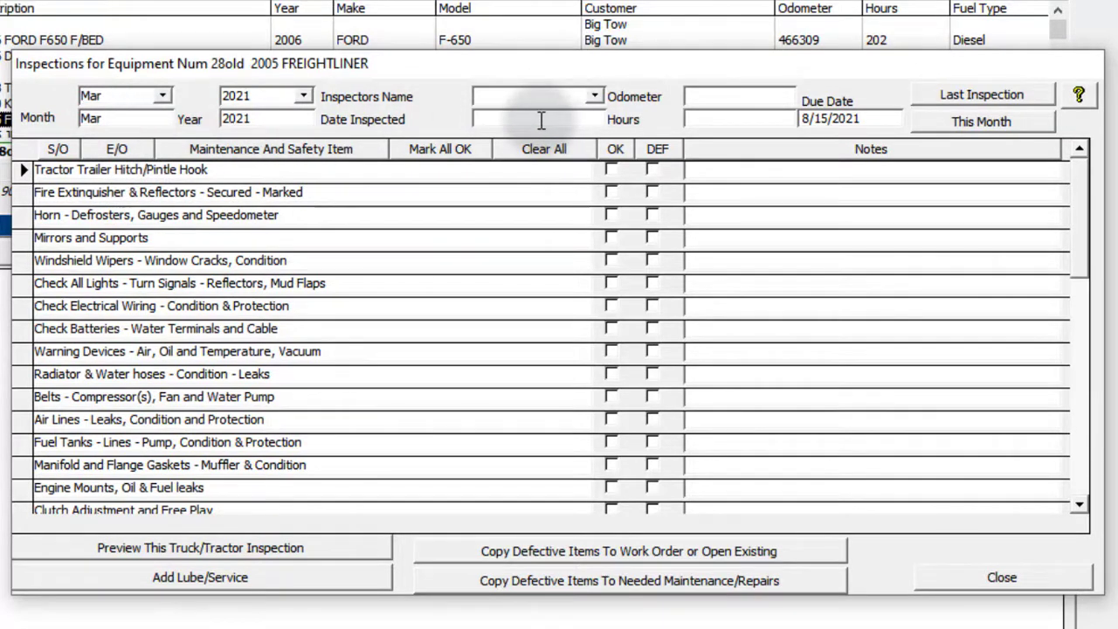
pyautogui.hotkey('ctrl', ';')
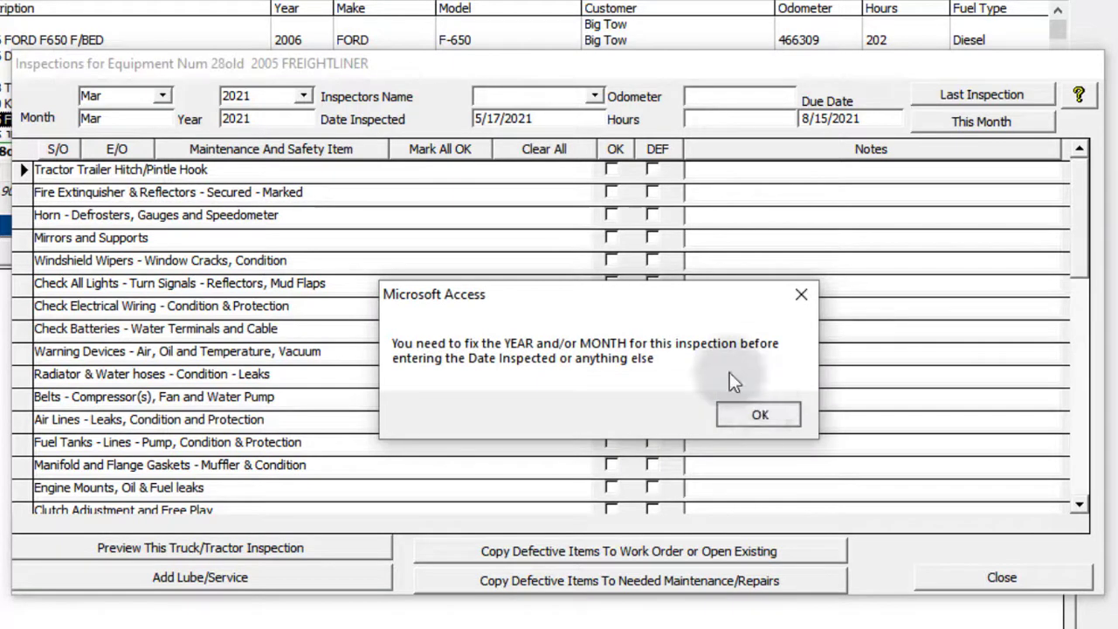
pyautogui.press('Return')
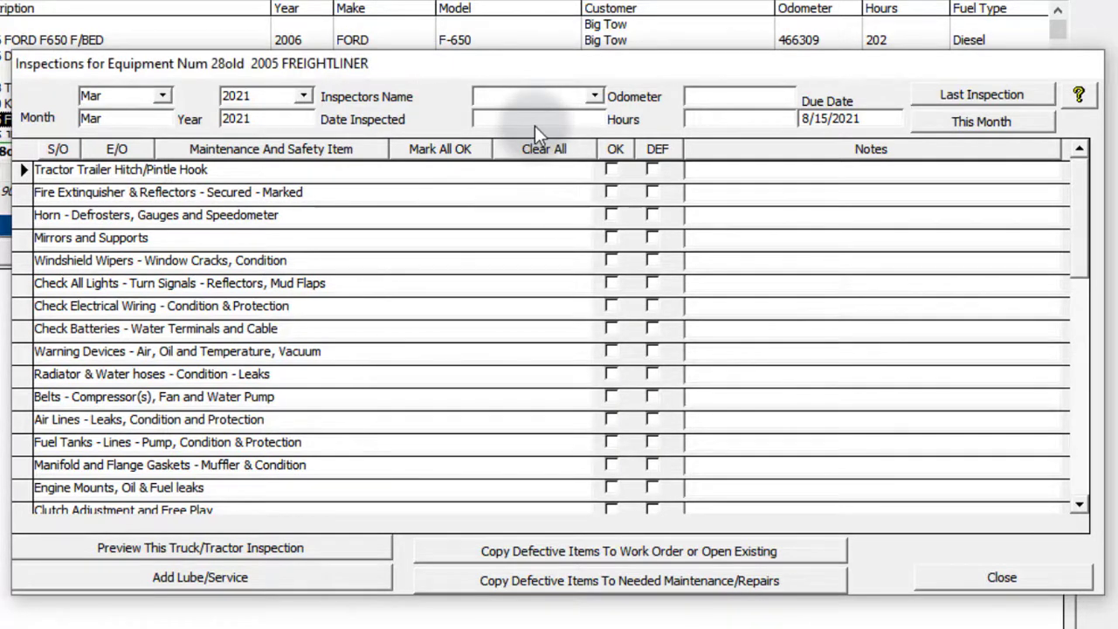
# Step: Set the date inspected to 3/15/2021 and choose the inspector's name for the March inspection
pyautogui.write('03-')
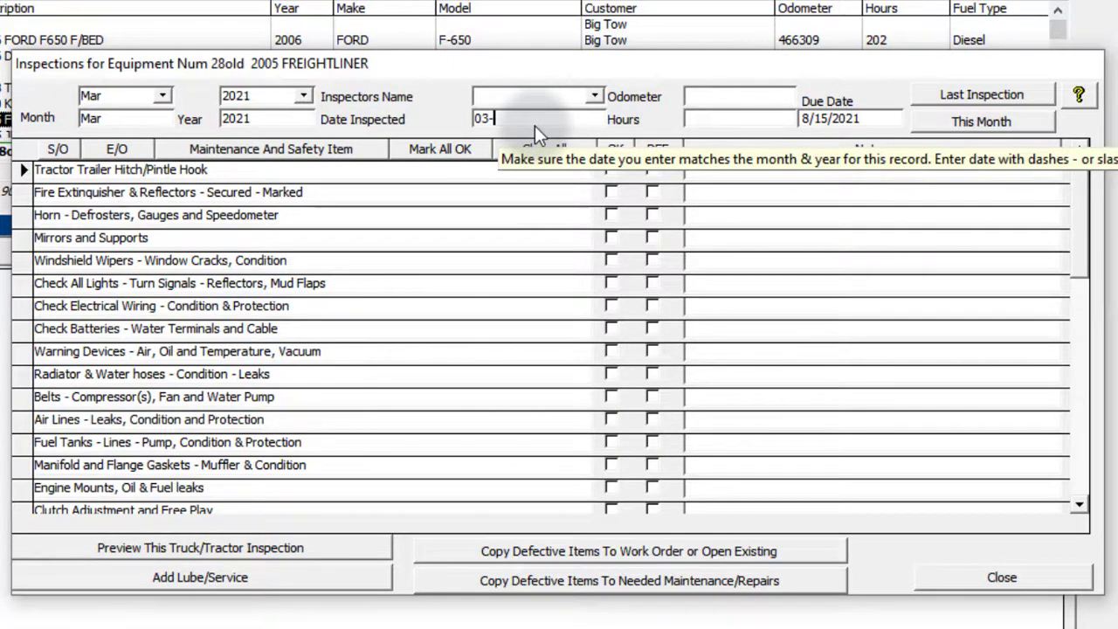
pyautogui.write('15-2021')
pyautogui.click(552, 96)
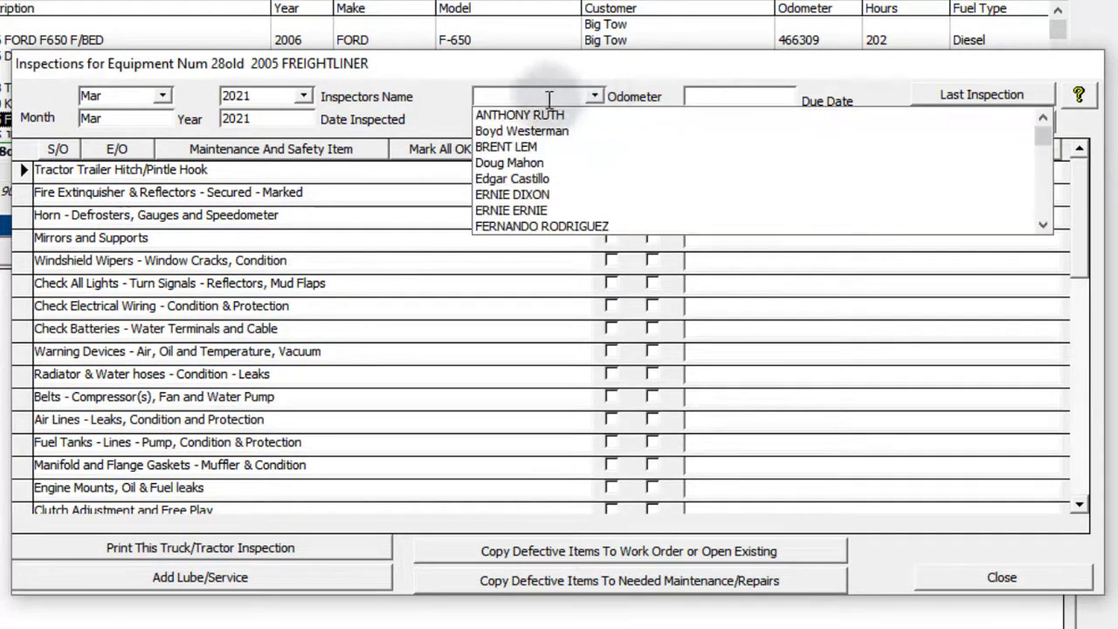
pyautogui.click(528, 115)
# Step: Enter 588490 as the March inspection's odometer reading and accept copying it to the equipment's current odometer and hours section
pyautogui.click(711, 96)
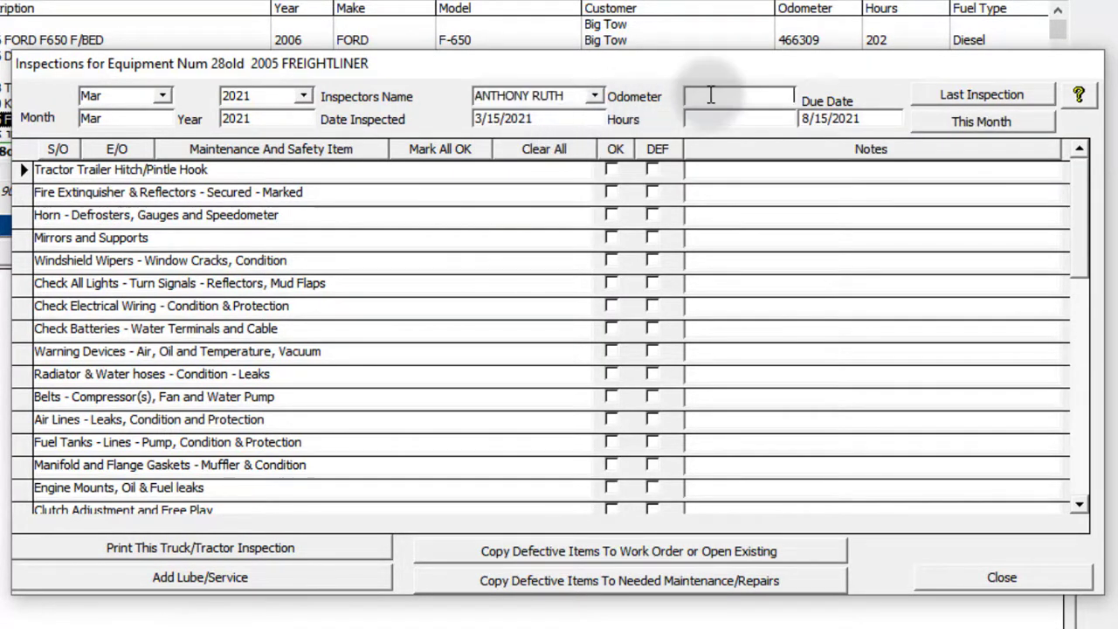
pyautogui.moveTo(742, 63); pyautogui.dragTo(745, 120)
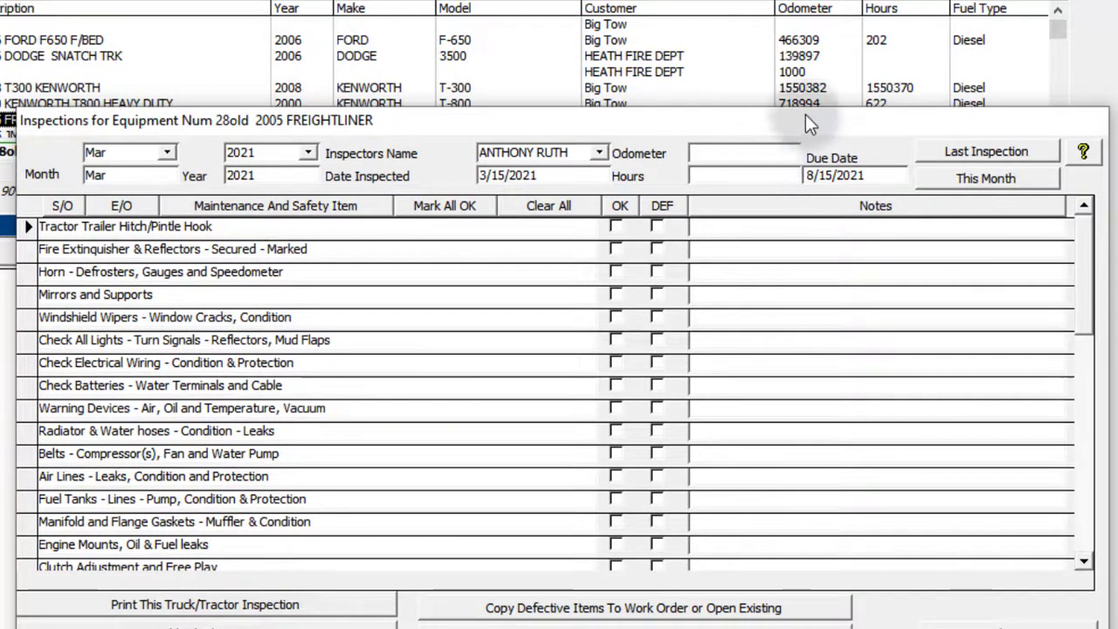
pyautogui.moveTo(805, 115); pyautogui.dragTo(813, 173)
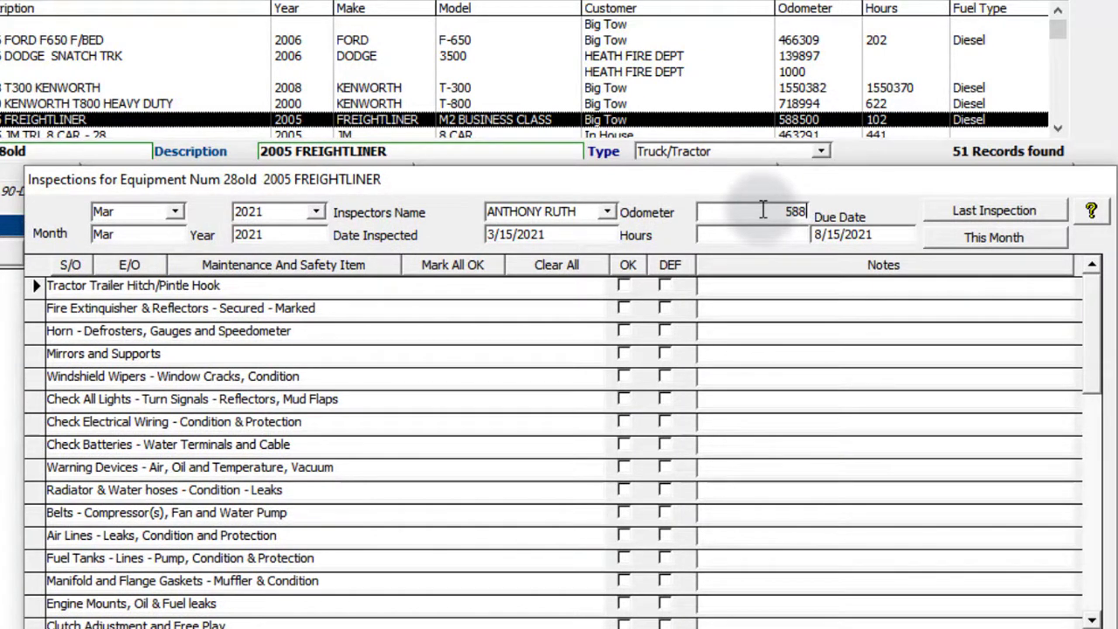
pyautogui.write('90')
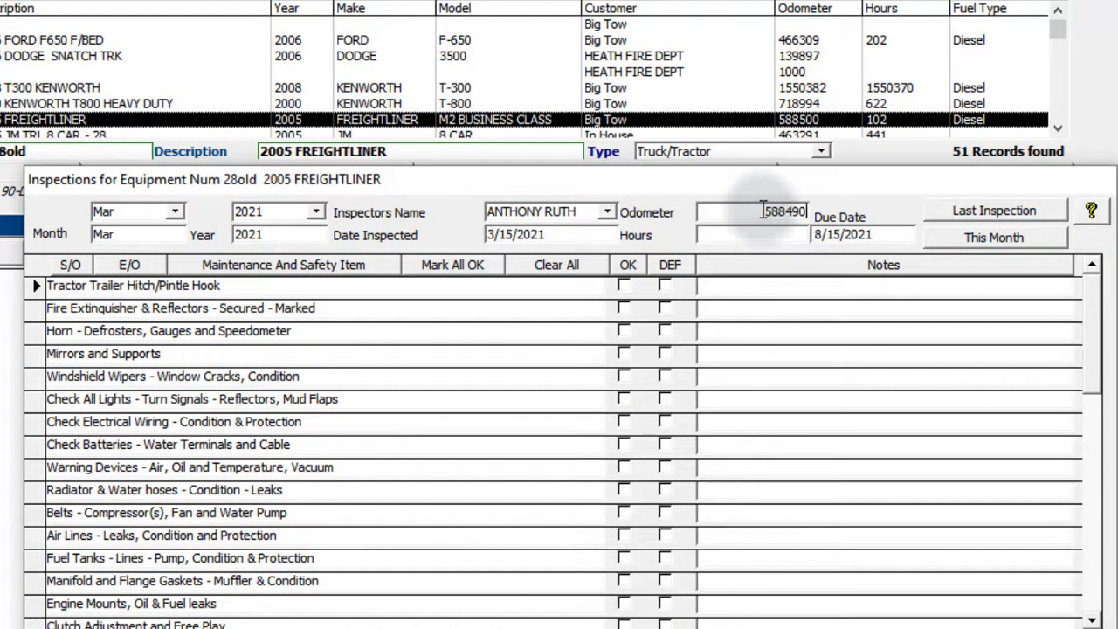
pyautogui.press('Tab')
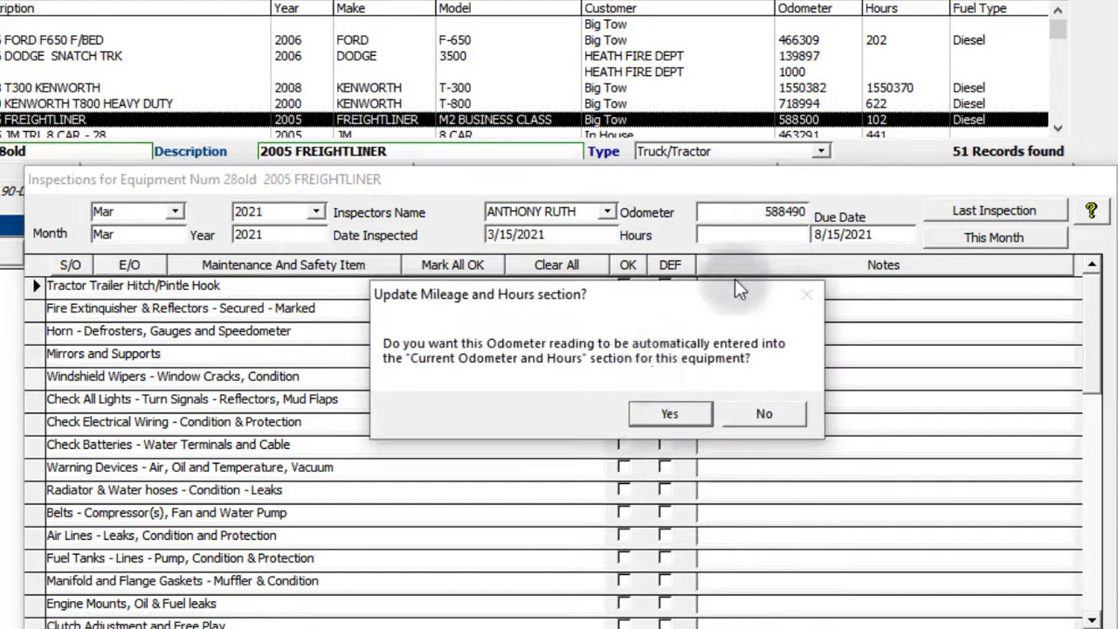
pyautogui.click(666, 416)
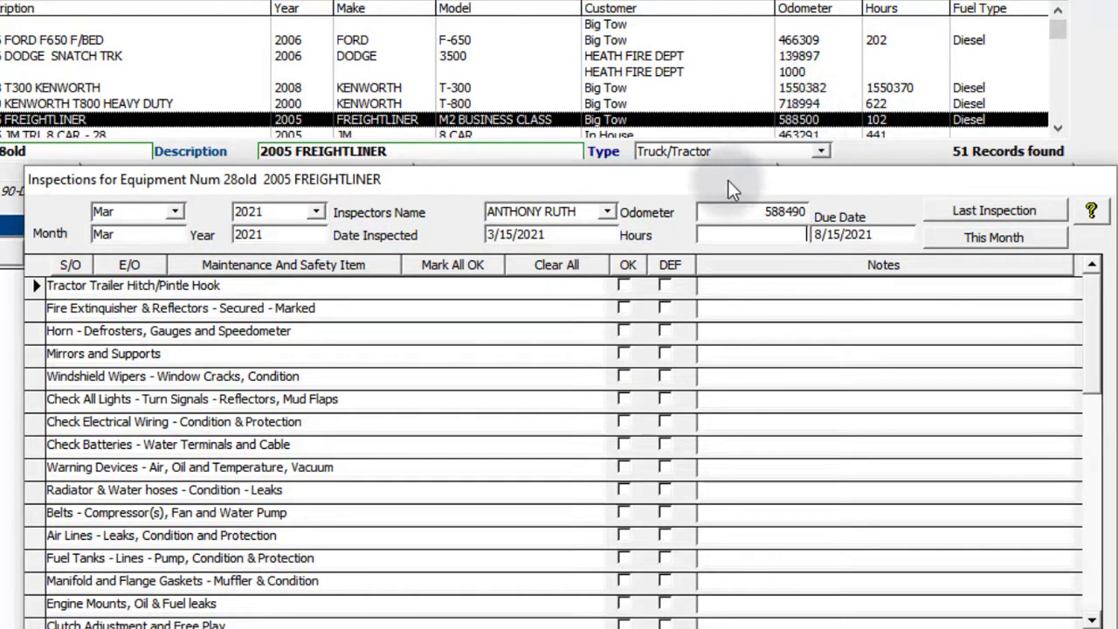
# Step: Mark all items of the March 2021 inspection as OK and clear all the marks again
pyautogui.moveTo(727, 180); pyautogui.dragTo(727, 126)
pyautogui.click(773, 154)
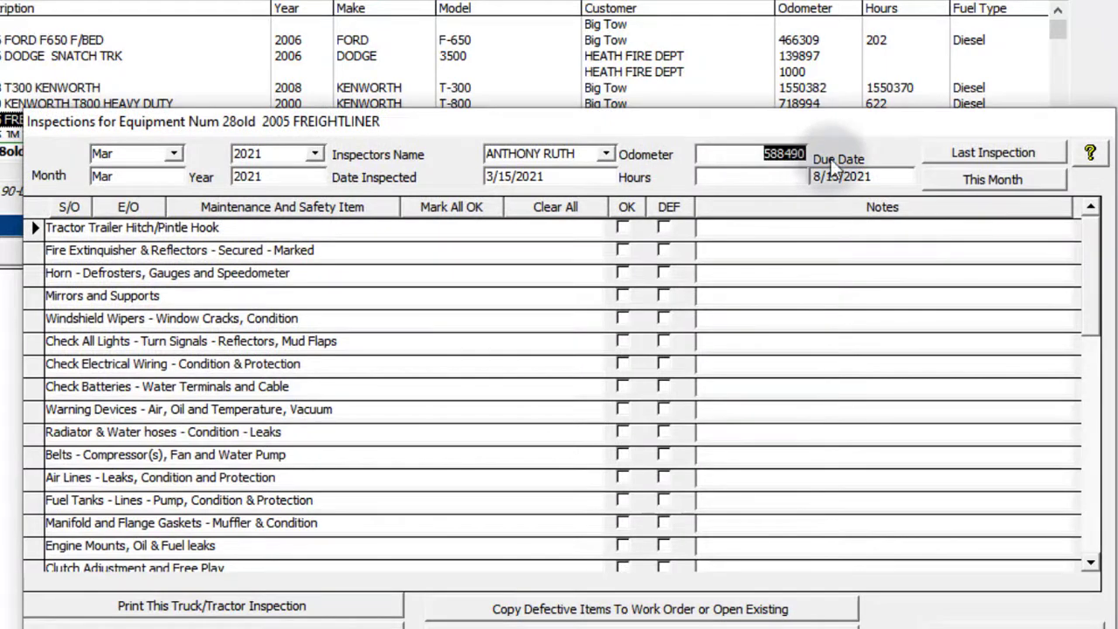
pyautogui.moveTo(831, 122); pyautogui.dragTo(805, 63)
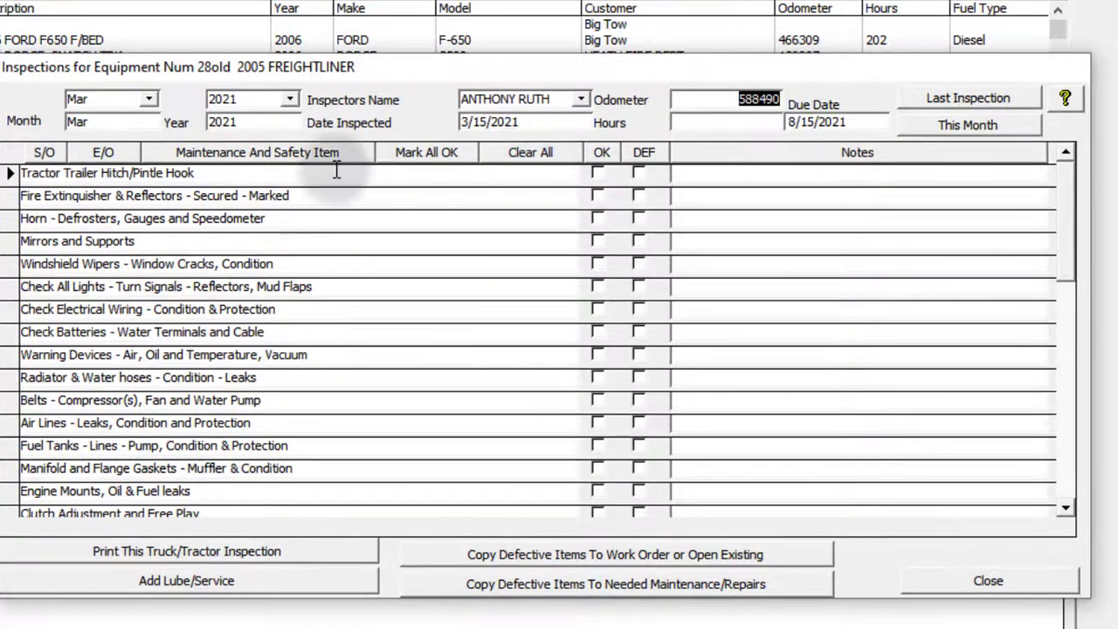
pyautogui.click(429, 153)
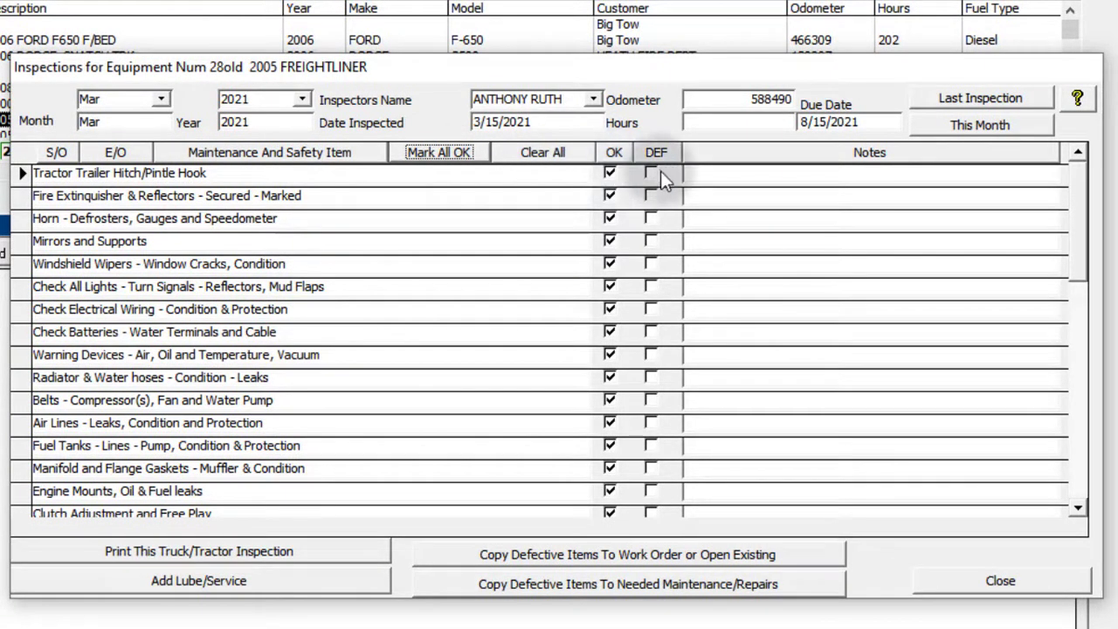
pyautogui.click(535, 151)
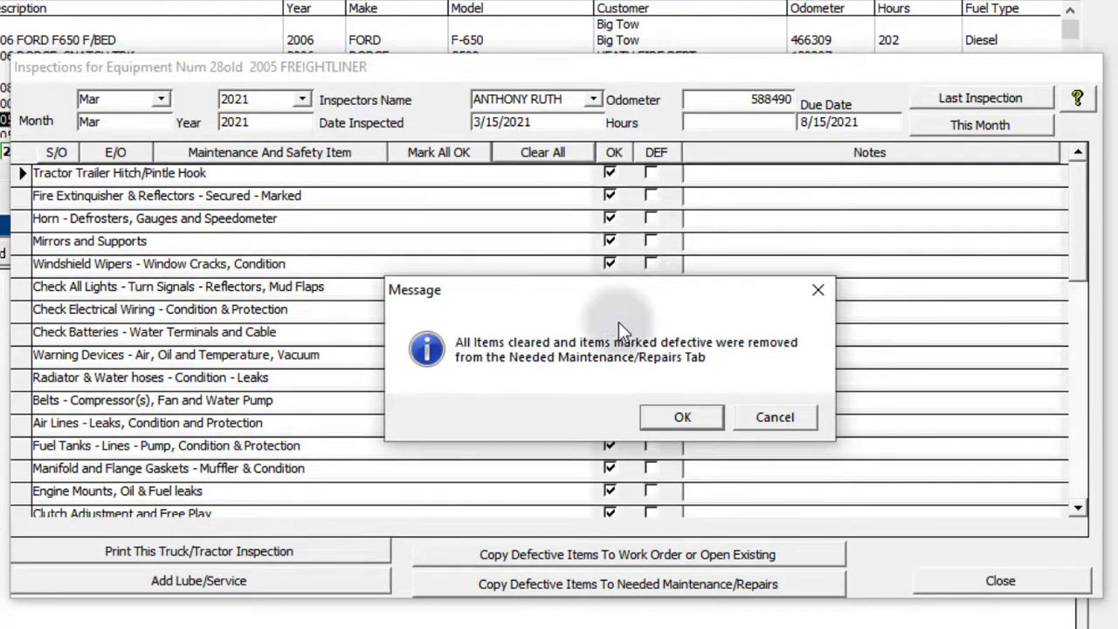
pyautogui.click(681, 417)
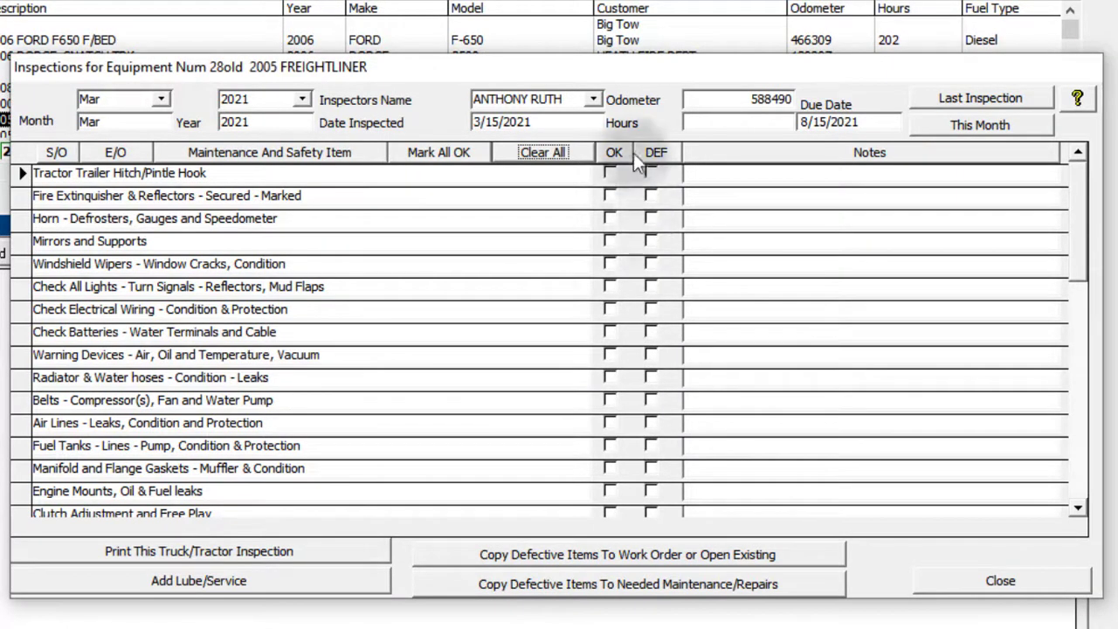
# Step: Mark the pintle hook, fire extinguisher, horn and mirrors items individually as OK and close the March 2021 inspection
pyautogui.scroll(-1, 569, 282)
pyautogui.scroll(-6, 568, 282)
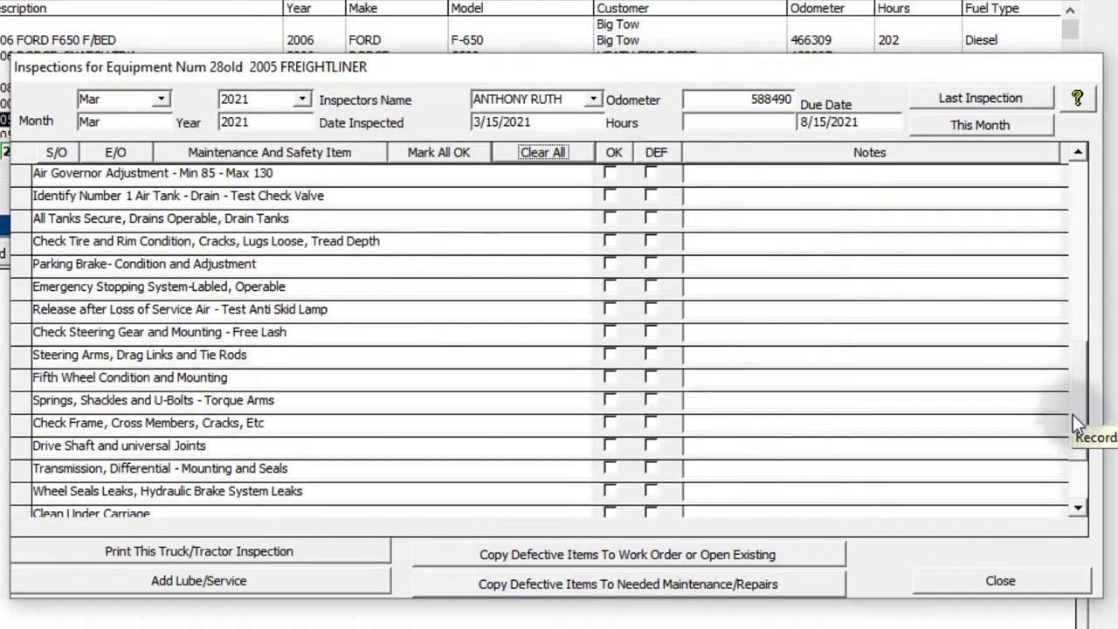
pyautogui.moveTo(1072, 414); pyautogui.dragTo(1076, 209)
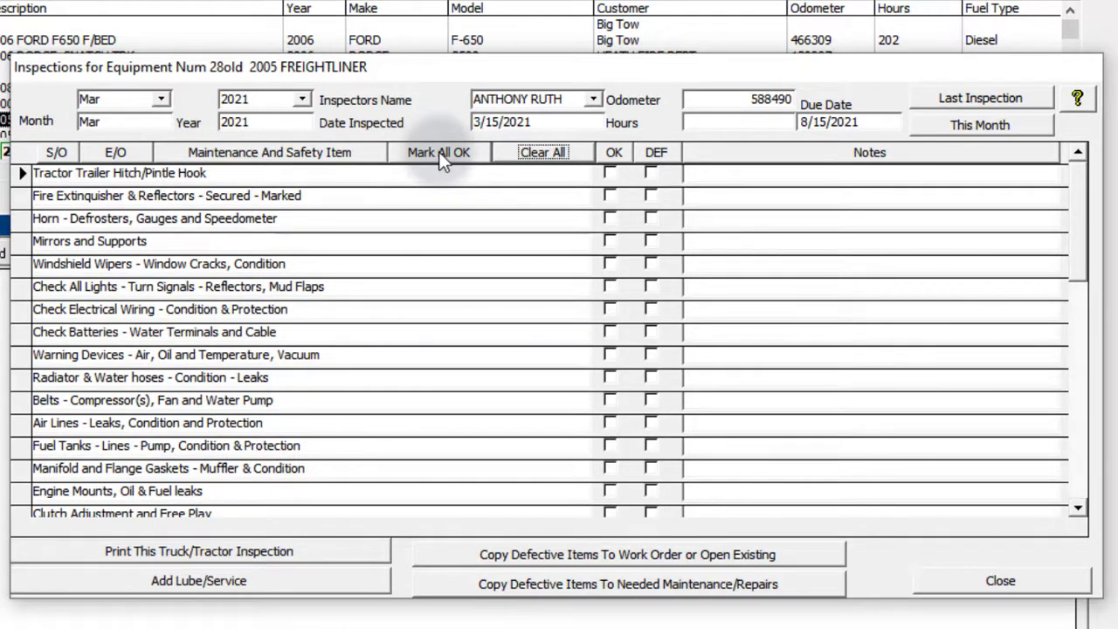
pyautogui.click(613, 173)
pyautogui.click(609, 194)
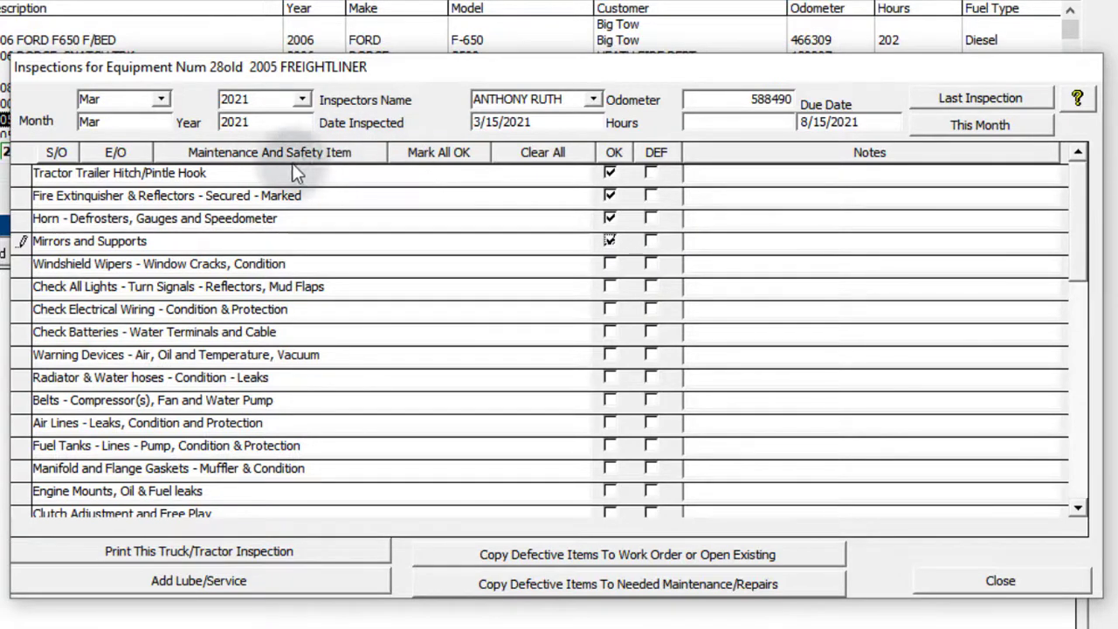
pyautogui.click(1001, 582)
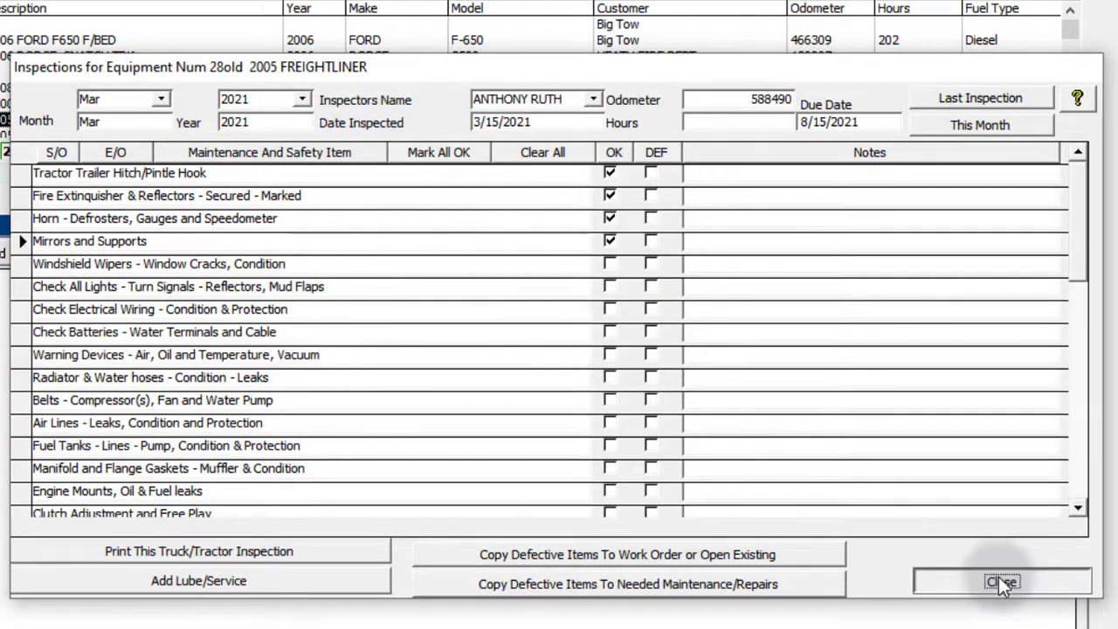
pyautogui.click(1001, 581)
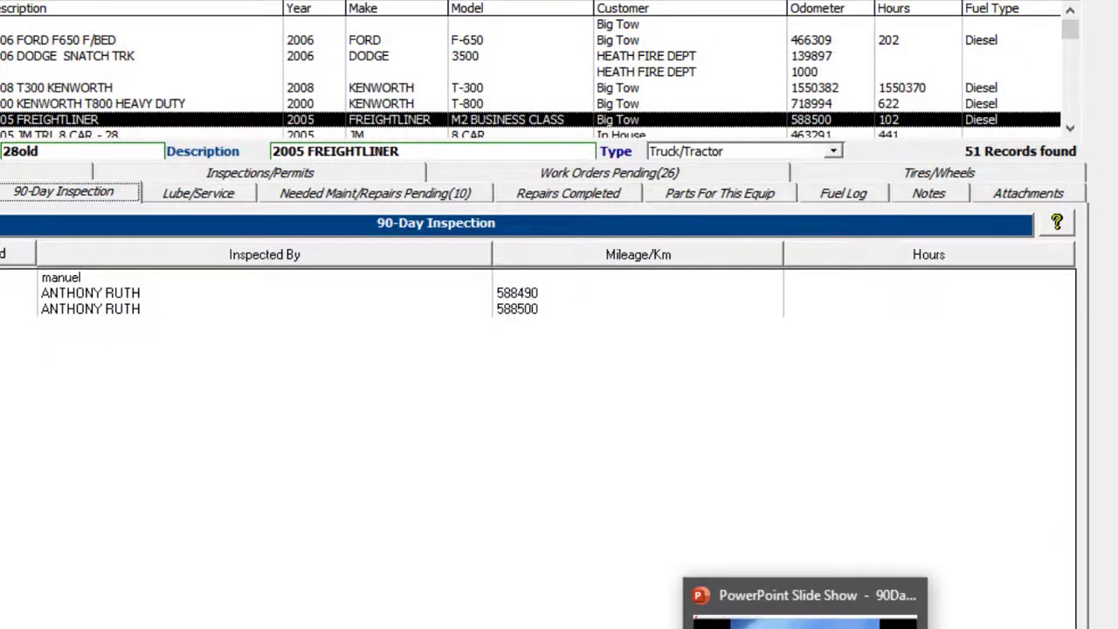
pyautogui.click(742, 603)
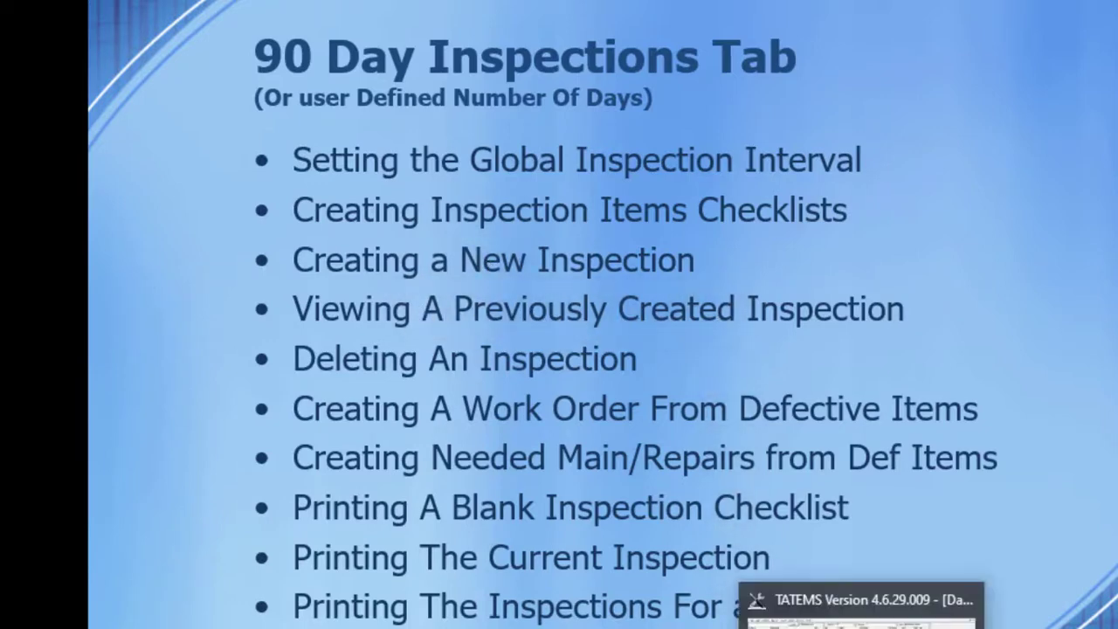
pyautogui.click(838, 601)
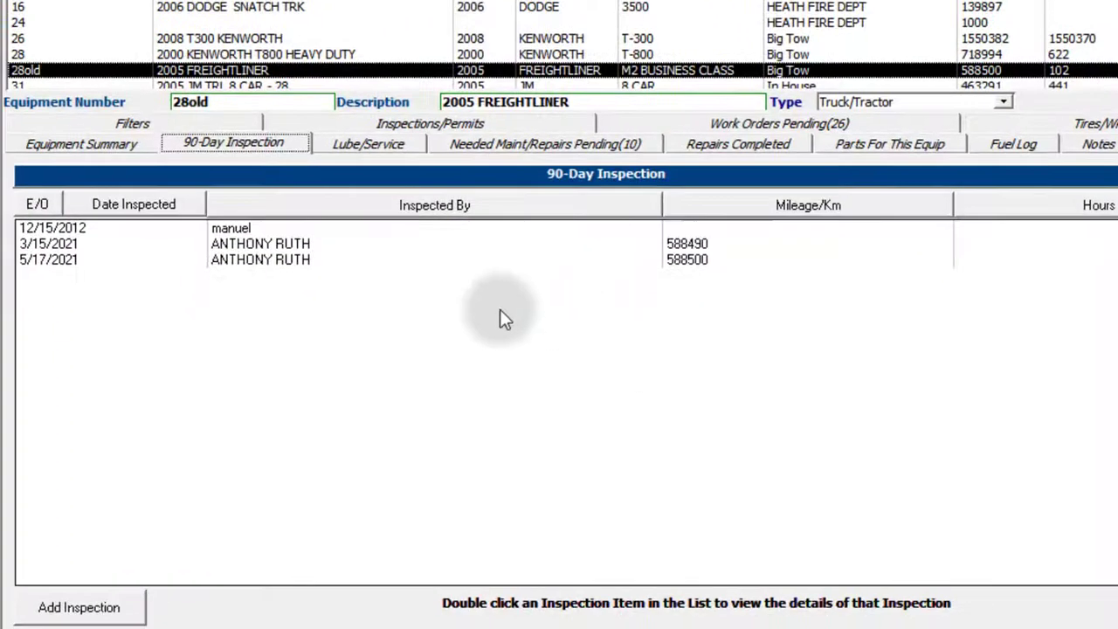
# Step: Open the 3/15/2021 inspection from the 90-day inspection list to view its details
pyautogui.click(53, 248)
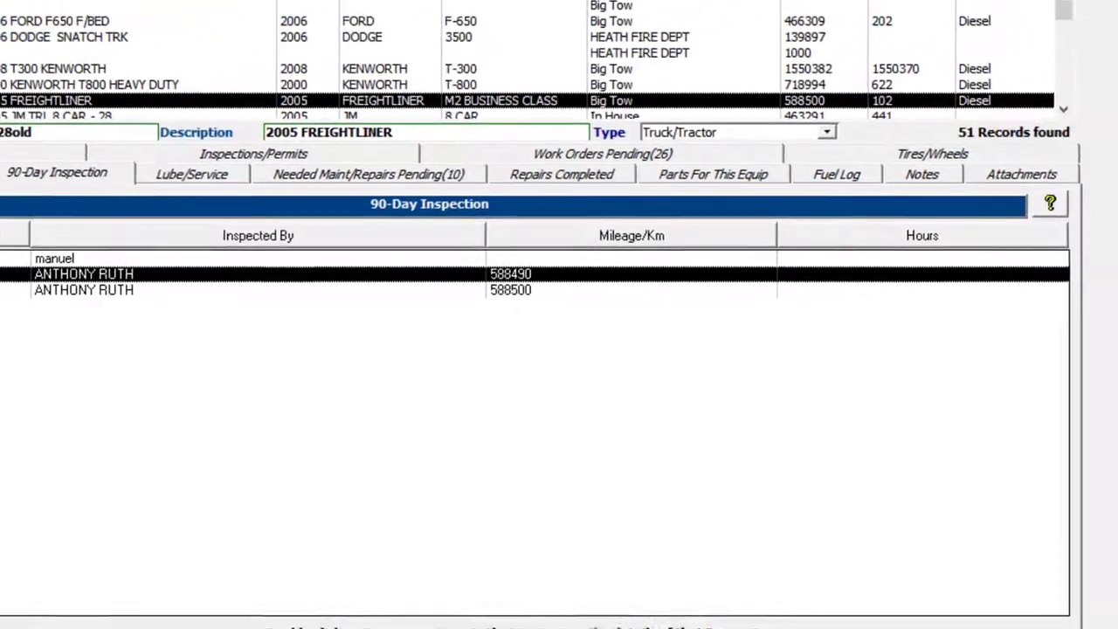
pyautogui.doubleClick(70, 247)
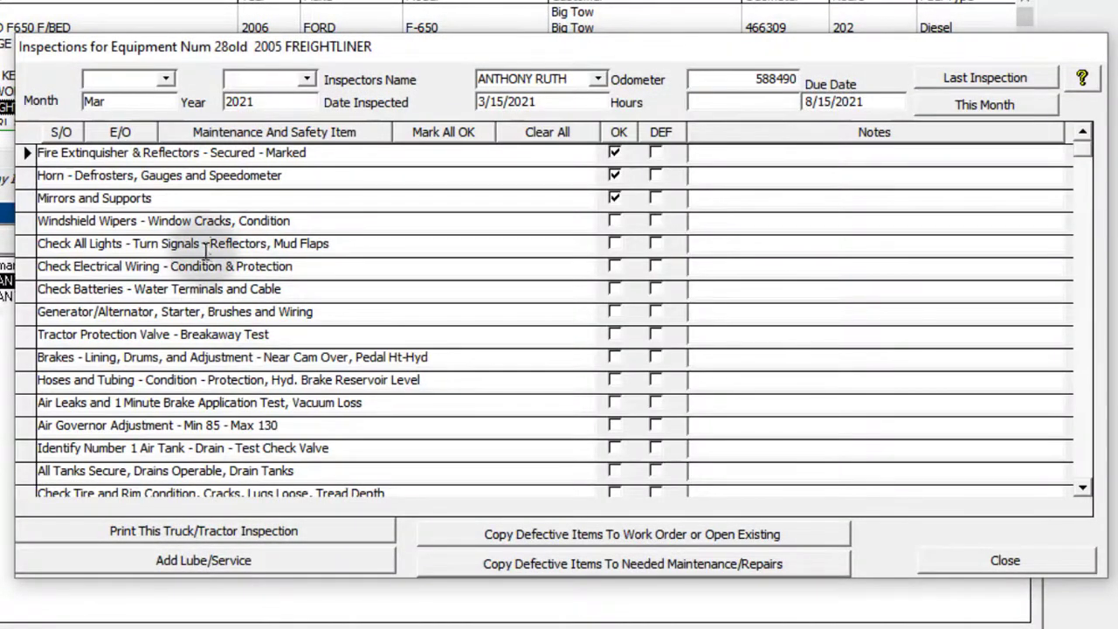
pyautogui.click(89, 105)
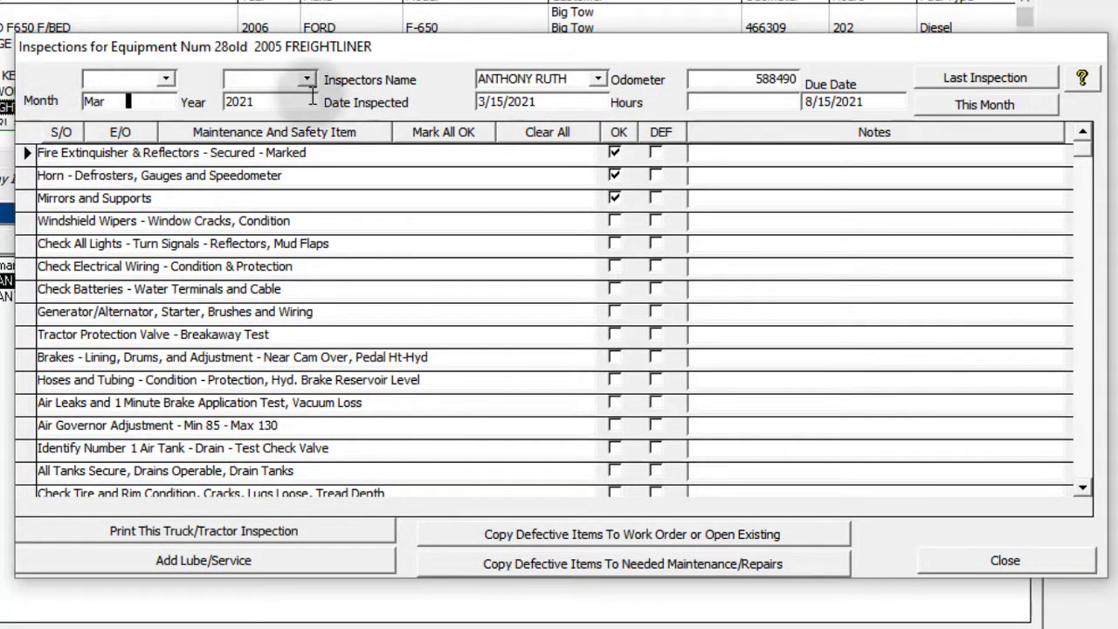
# Step: Close the March 2021 inspection's details and return to the 90-day inspection list
pyautogui.press('Tab')
pyautogui.click(540, 101)
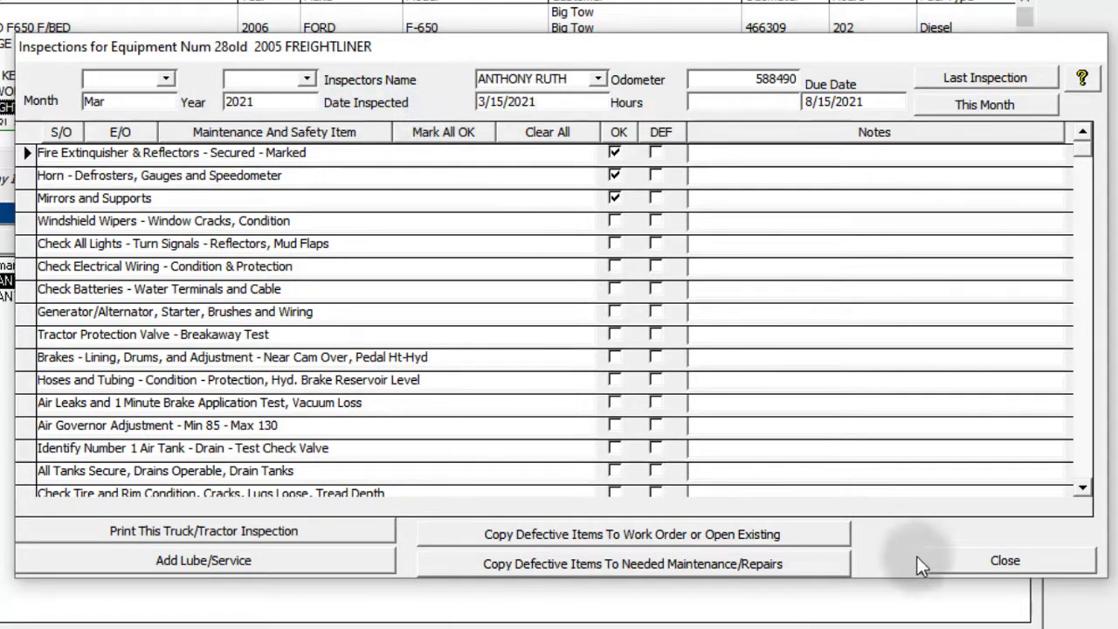
pyautogui.click(996, 559)
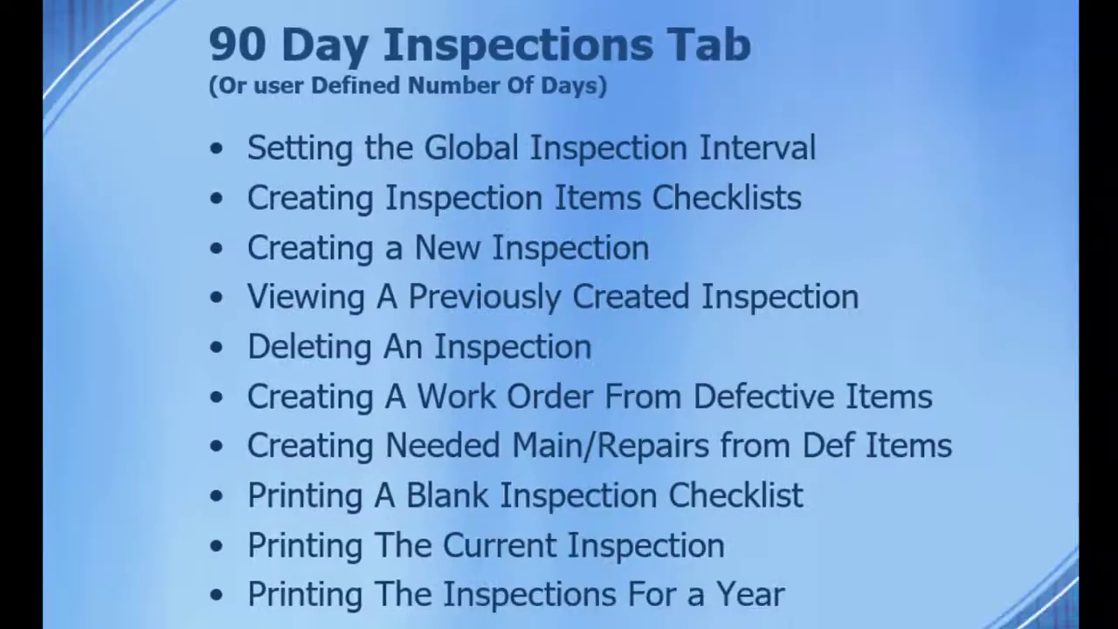
pyautogui.click(852, 602)
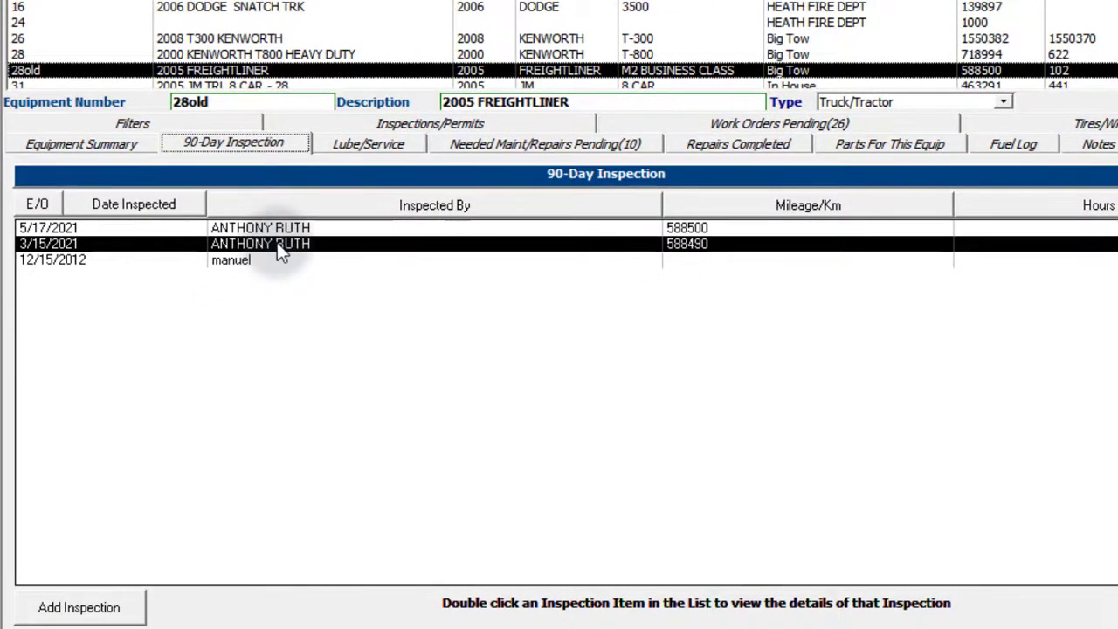
# Step: Reopen the 3/15/2021 inspection, clear all of its item marks and check that no item is still marked
pyautogui.doubleClick(277, 243)
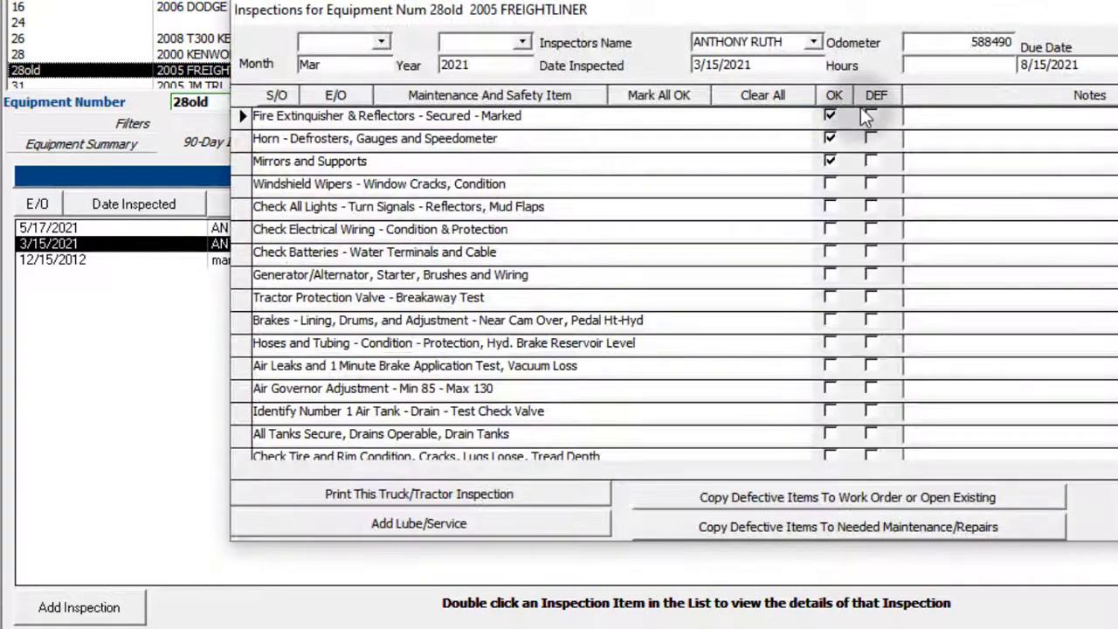
pyautogui.click(760, 100)
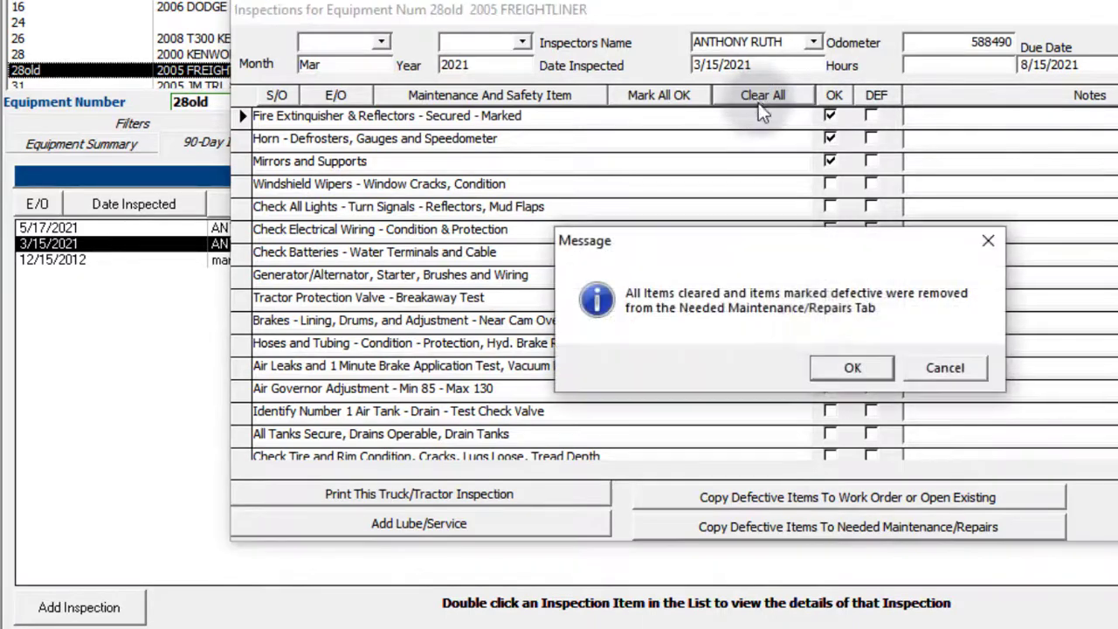
pyautogui.click(853, 367)
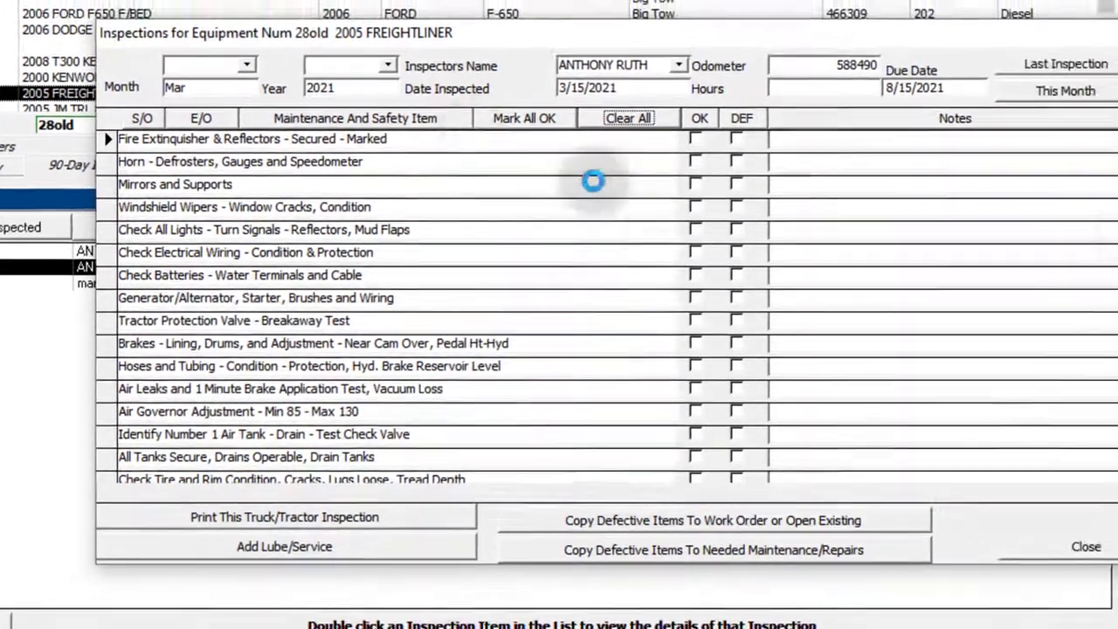
pyautogui.scroll(-1, 709, 313)
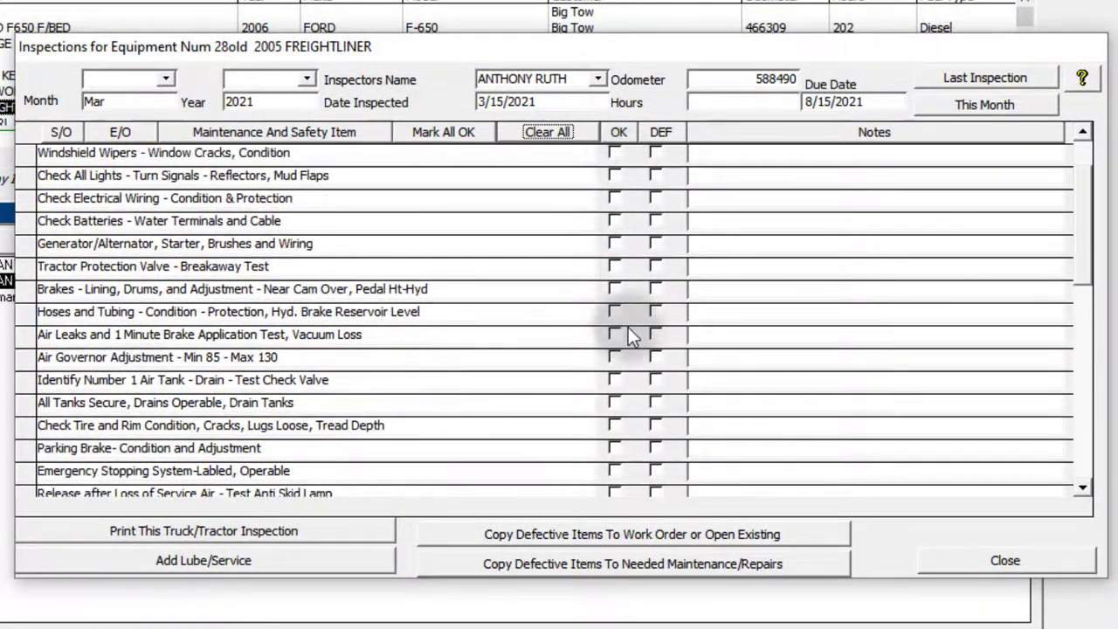
pyautogui.scroll(-6, 628, 327)
pyautogui.scroll(2, 631, 340)
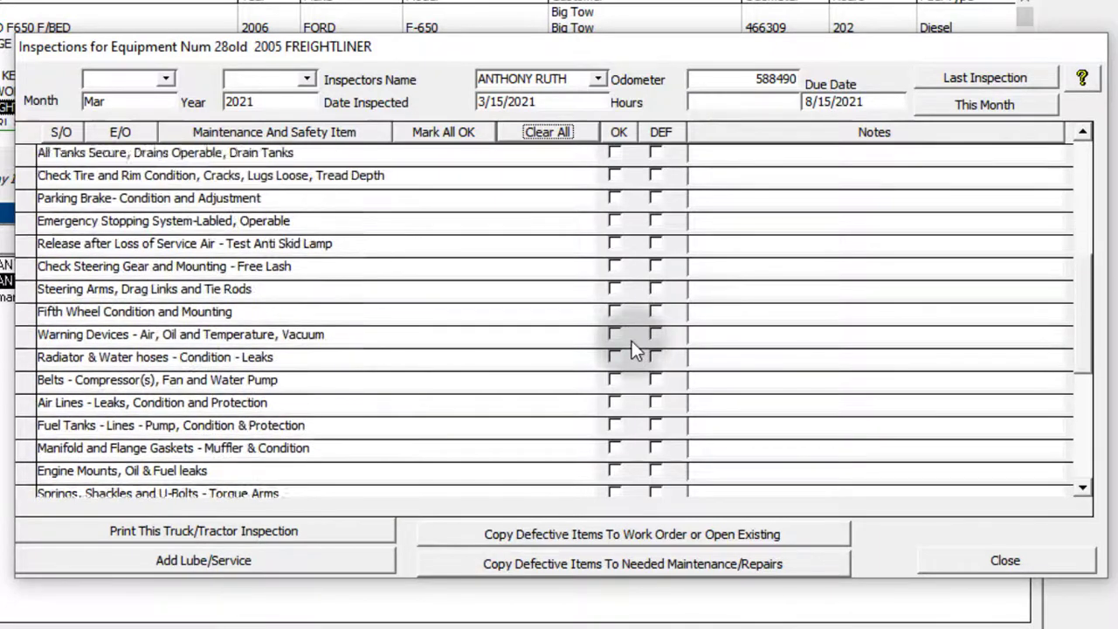
pyautogui.scroll(5, 631, 341)
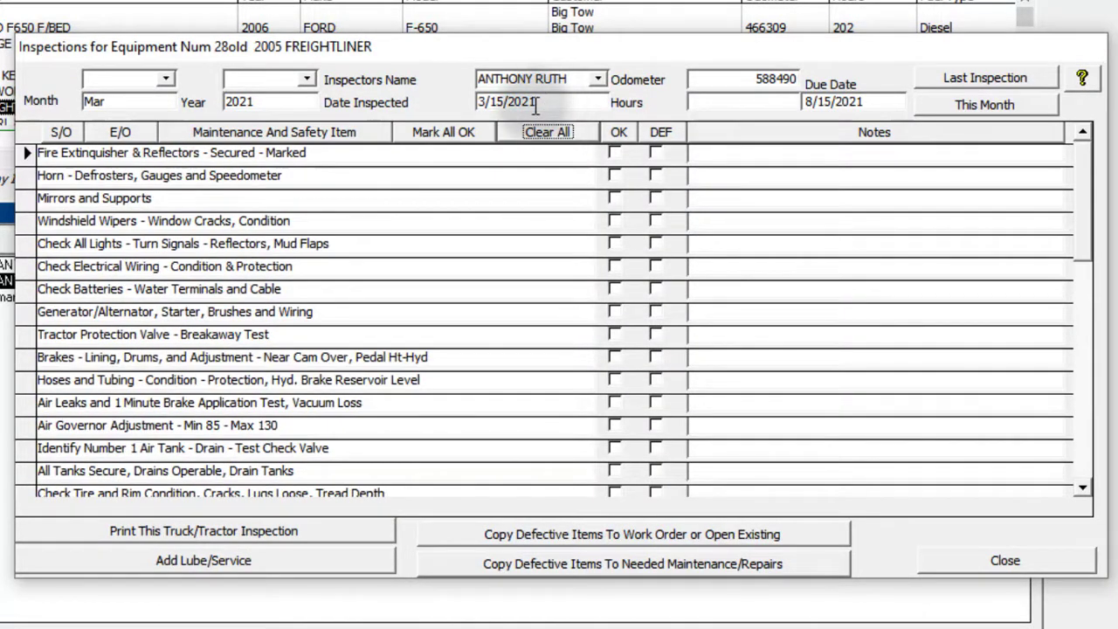
# Step: Delete the March 2021 inspection by emptying its date inspected, inspector's name and odometer, and close it
pyautogui.moveTo(568, 102); pyautogui.dragTo(476, 103)
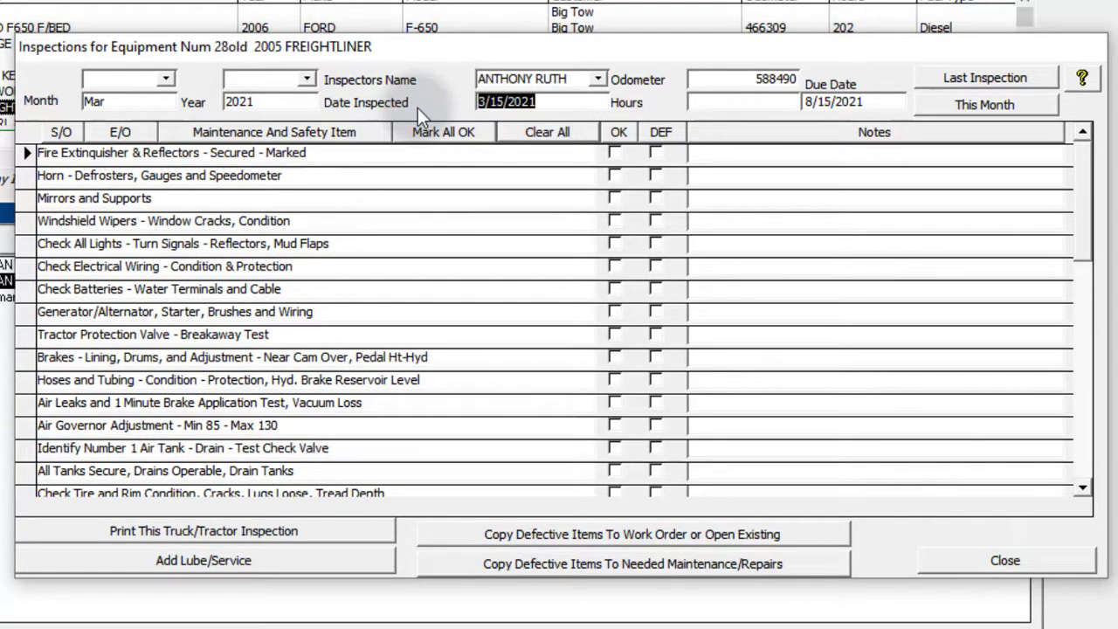
pyautogui.press('BackSpace')
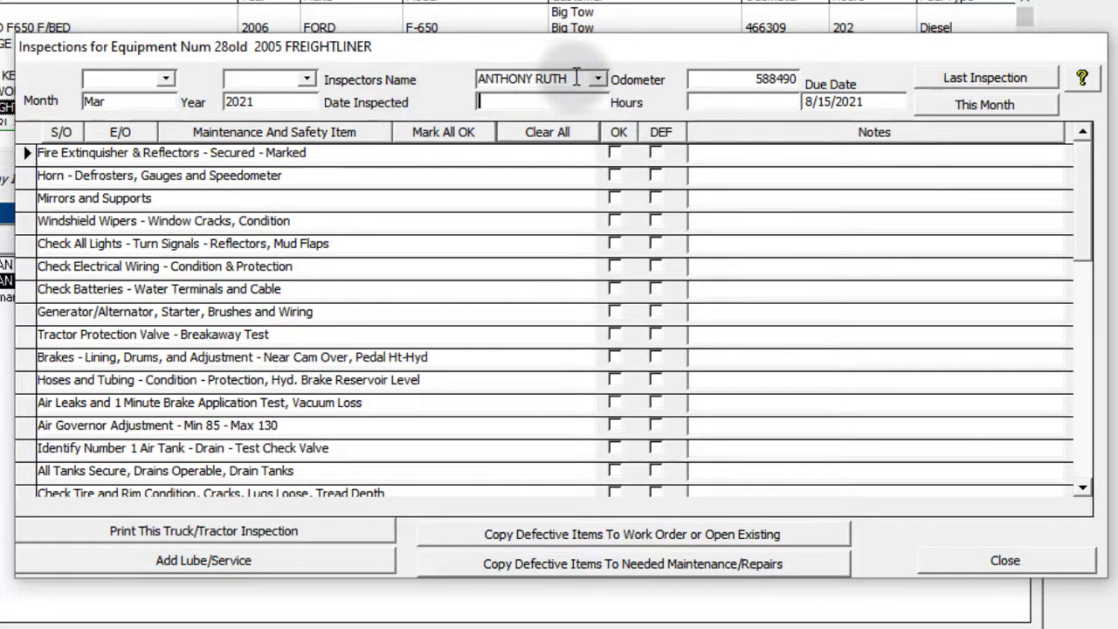
pyautogui.moveTo(576, 78); pyautogui.dragTo(418, 81)
pyautogui.press('BackSpace')
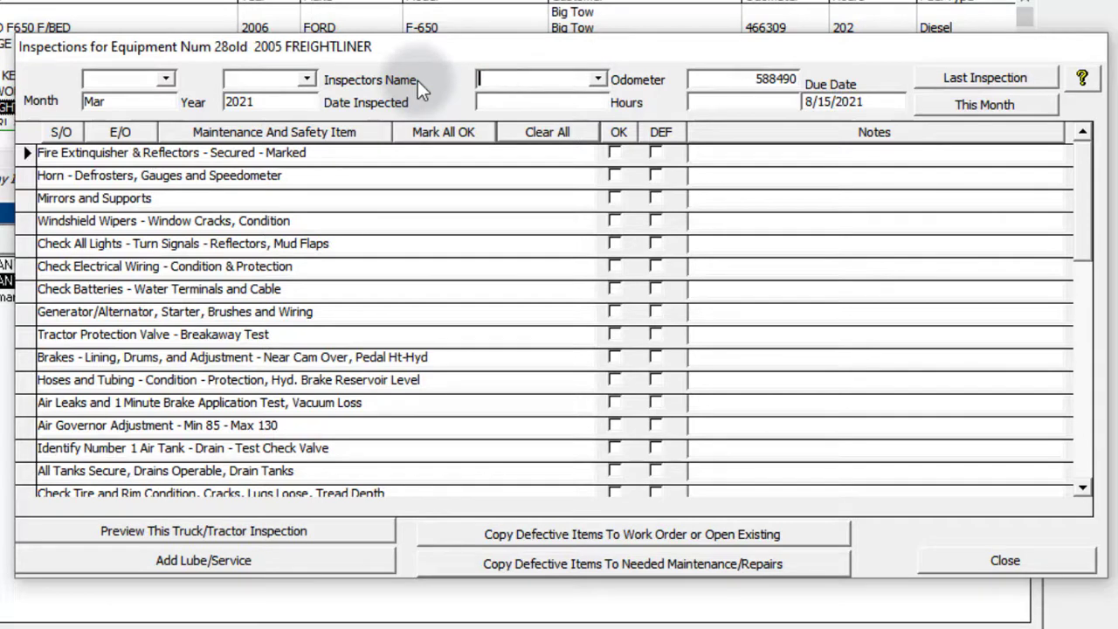
pyautogui.moveTo(751, 78); pyautogui.dragTo(821, 67)
pyautogui.press('BackSpace')
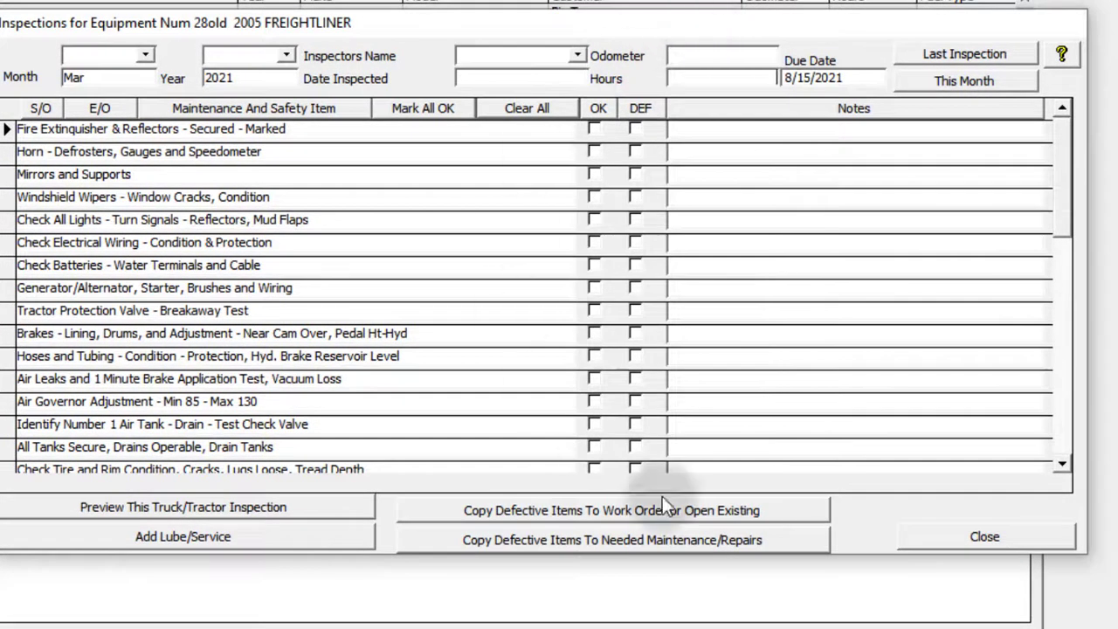
pyautogui.click(984, 537)
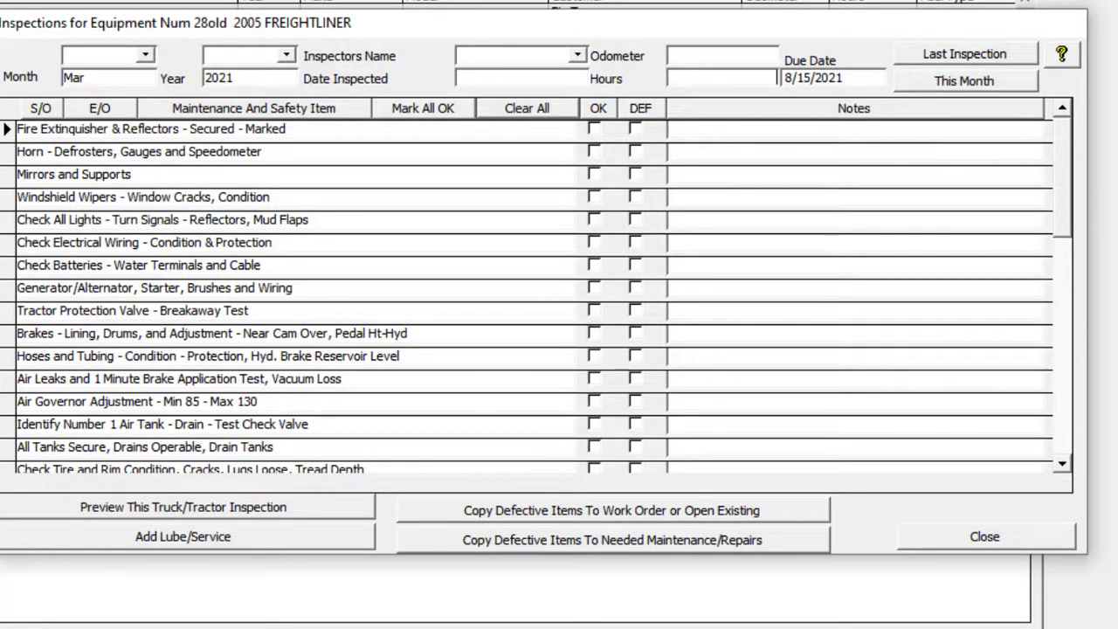
pyautogui.click(977, 535)
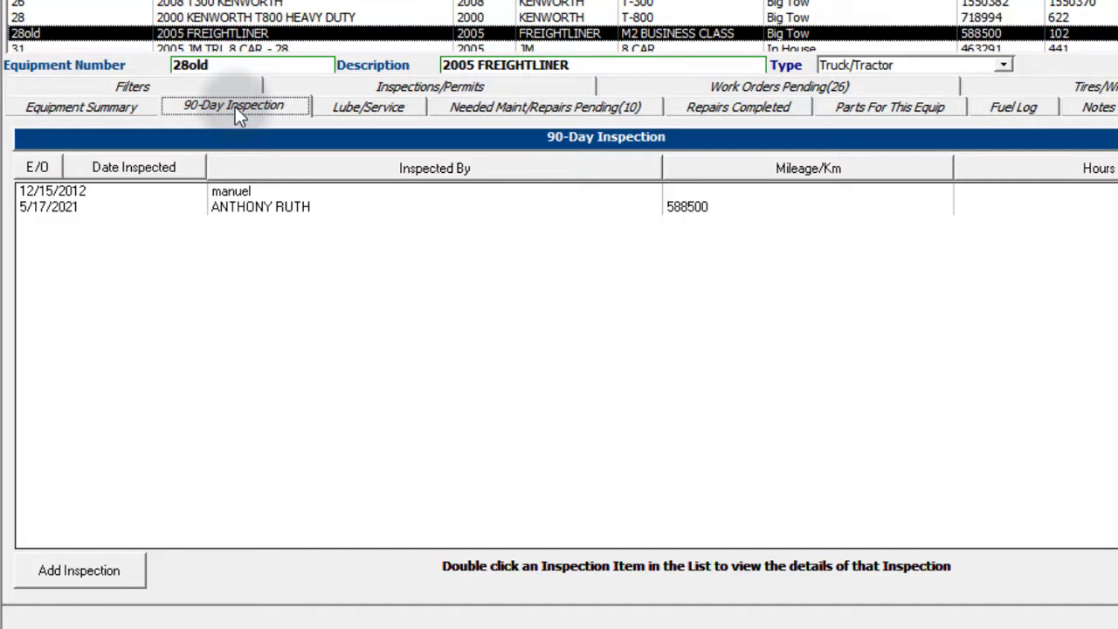
# Step: Set 28old as requiring a 90-day inspection in its equipment summary so that it displays in the reminders popup
pyautogui.click(87, 105)
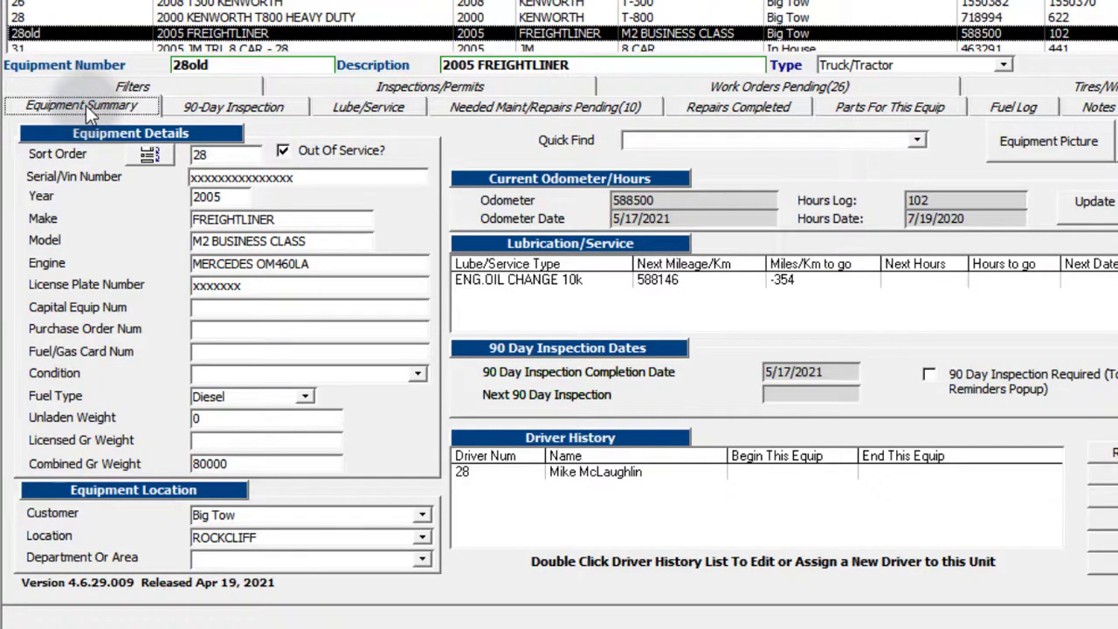
pyautogui.click(929, 376)
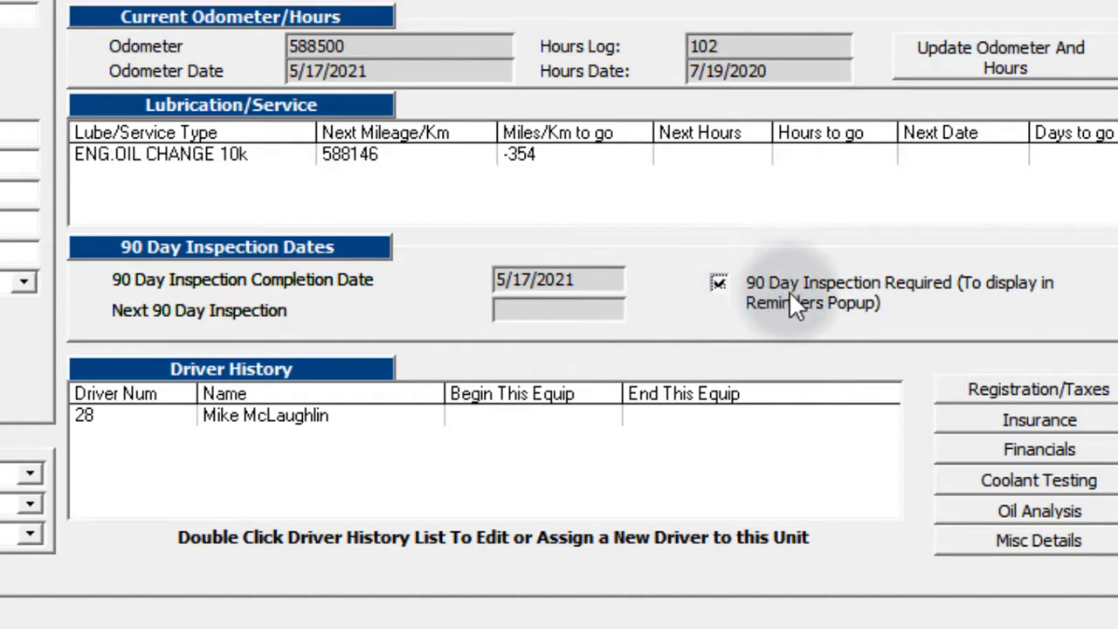
pyautogui.moveTo(790, 293)
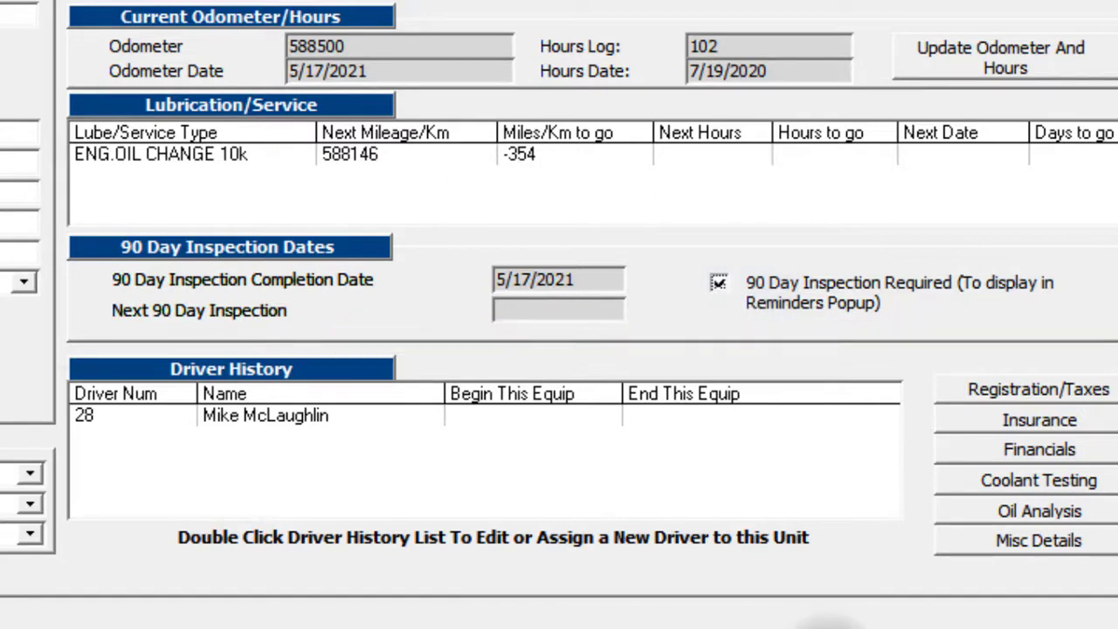
pyautogui.moveTo(781, 628)
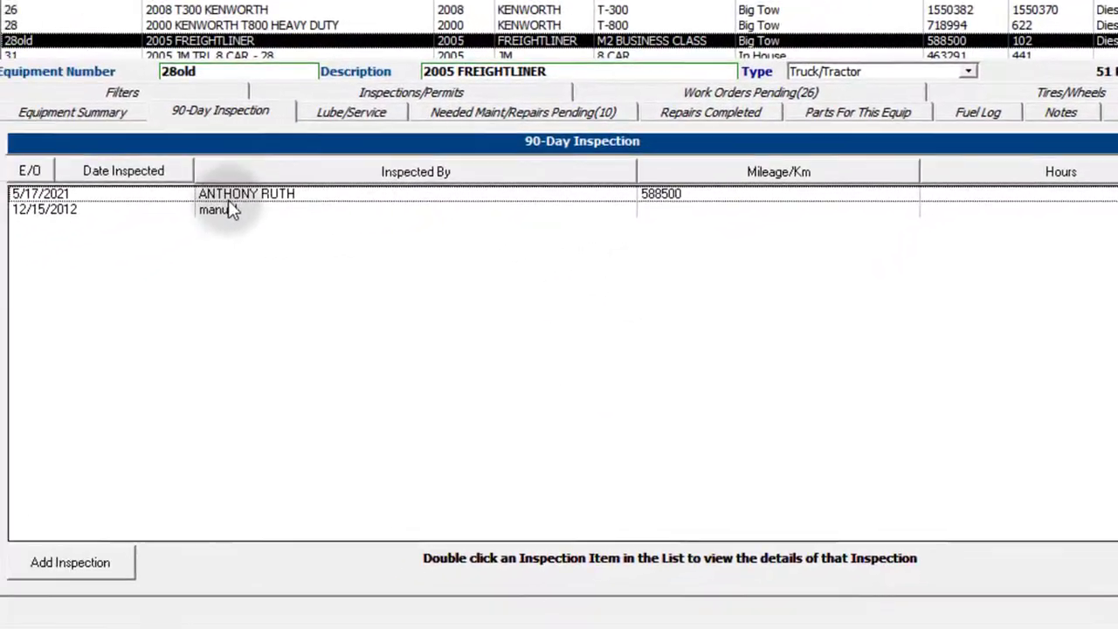
# Step: Open the 5/17/2021 inspection, mark Check All Lights as defective and decline transferring defective items one at a time
pyautogui.doubleClick(231, 194)
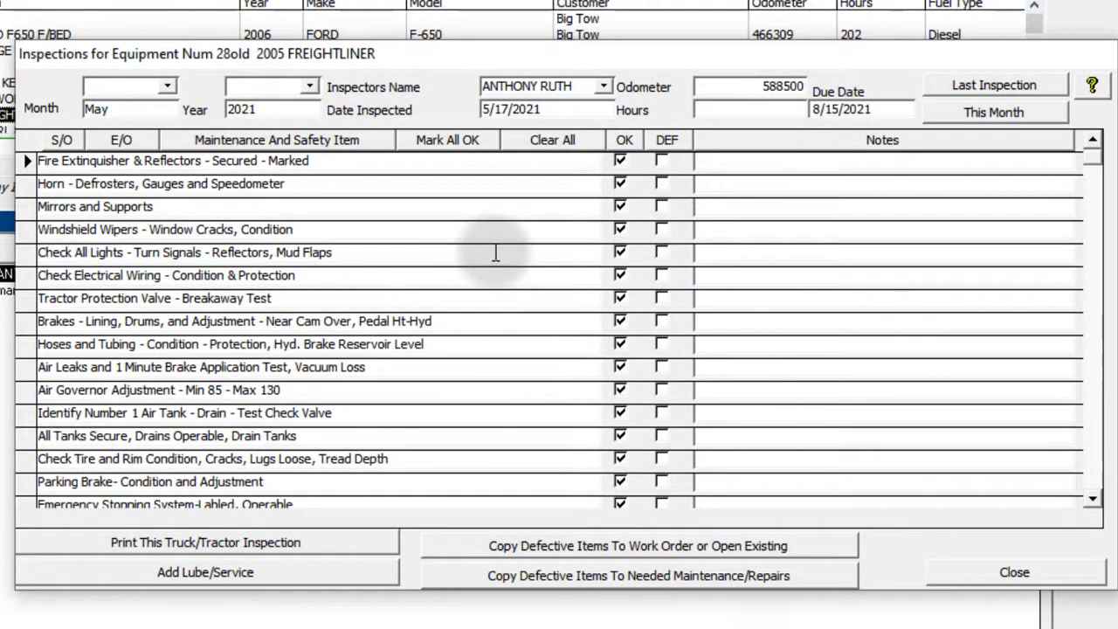
pyautogui.click(662, 253)
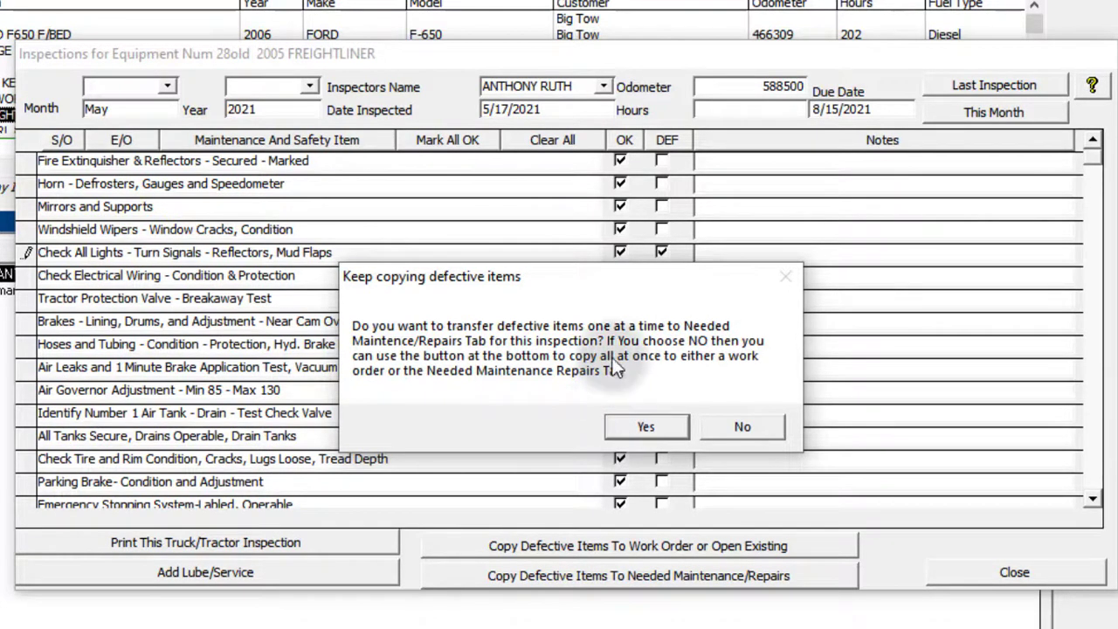
pyautogui.moveTo(598, 278); pyautogui.dragTo(545, 271)
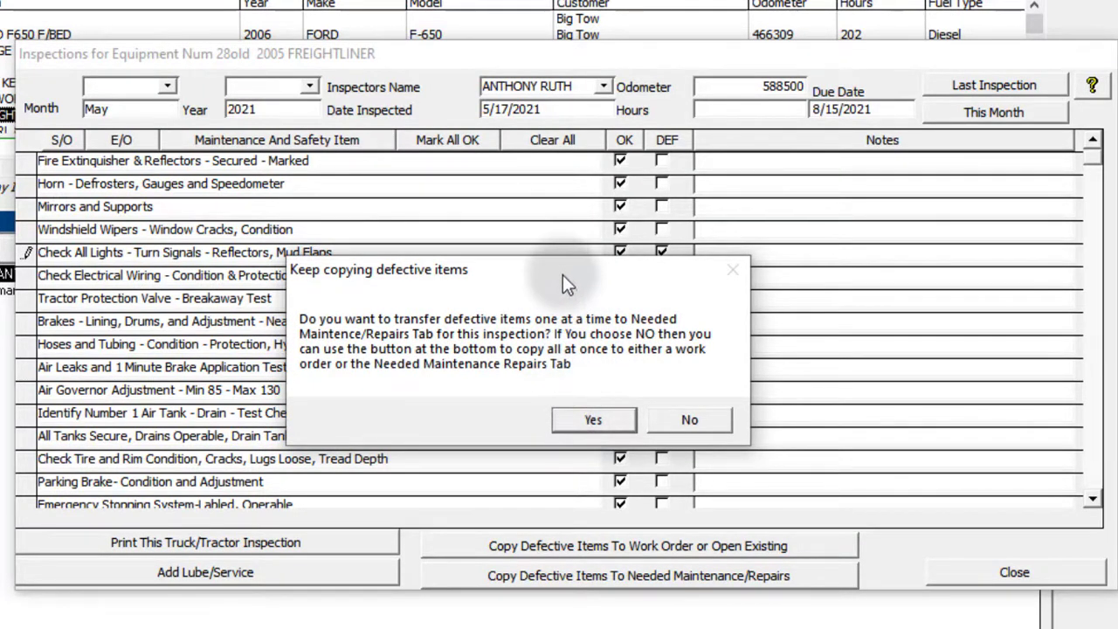
pyautogui.moveTo(563, 274); pyautogui.dragTo(545, 350)
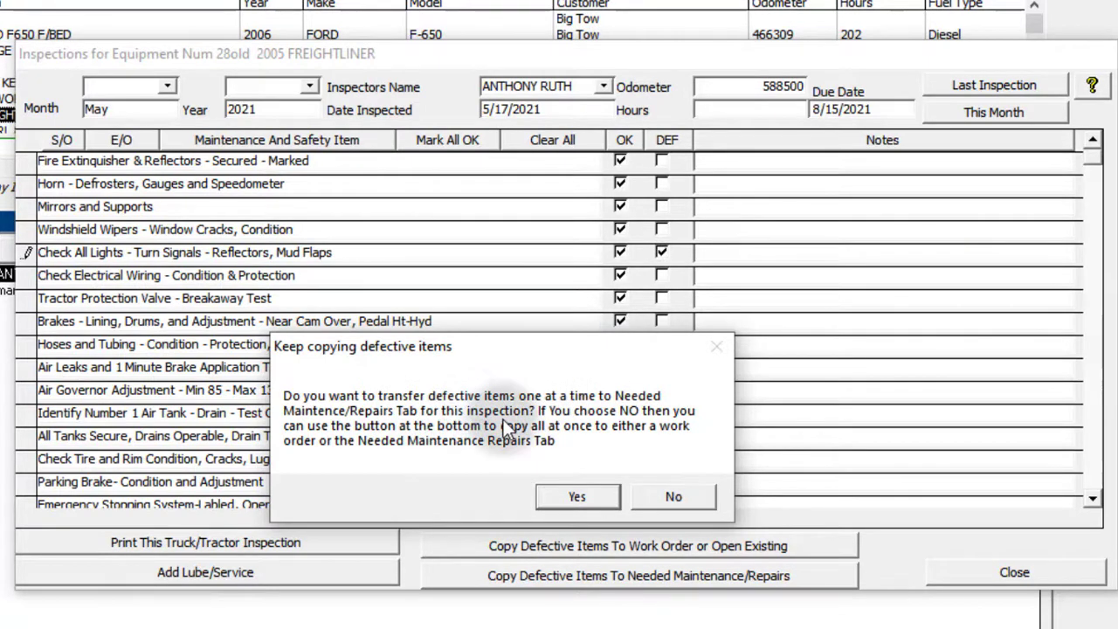
pyautogui.moveTo(501, 342); pyautogui.dragTo(468, 291)
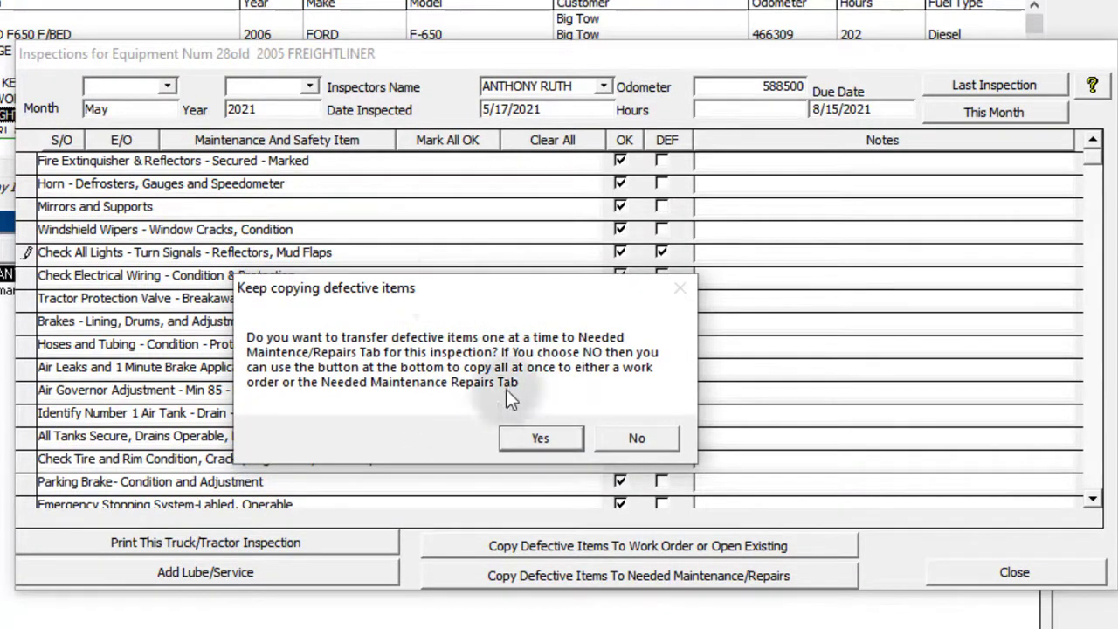
pyautogui.click(642, 443)
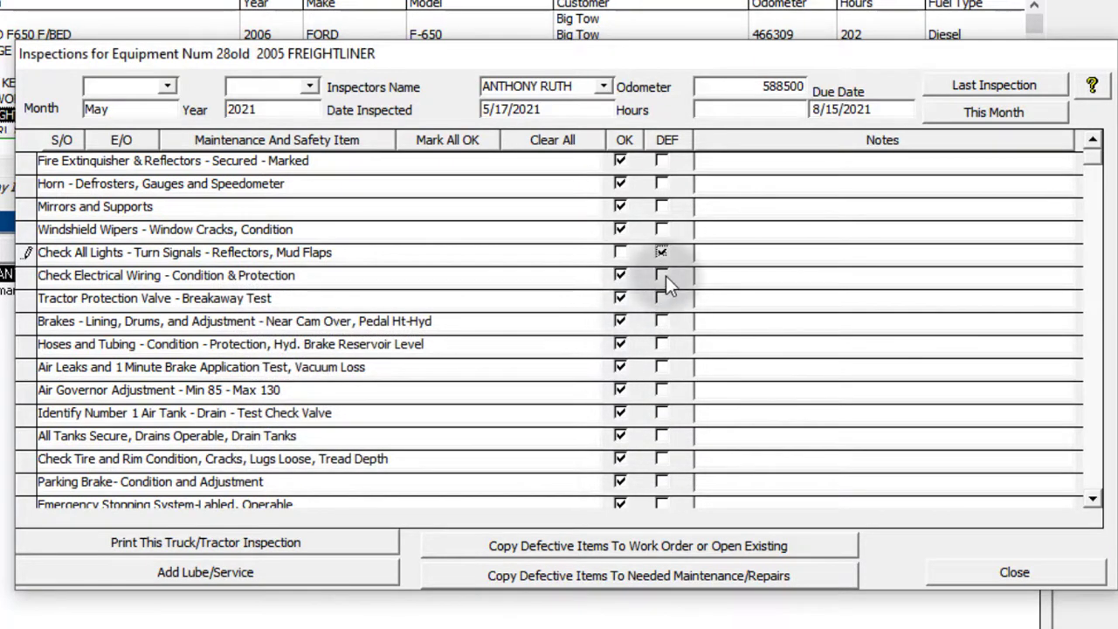
# Step: Mark the electrical wiring, brakes, air leaks and air governor adjustment items of the May 2021 inspection as defective
pyautogui.click(664, 276)
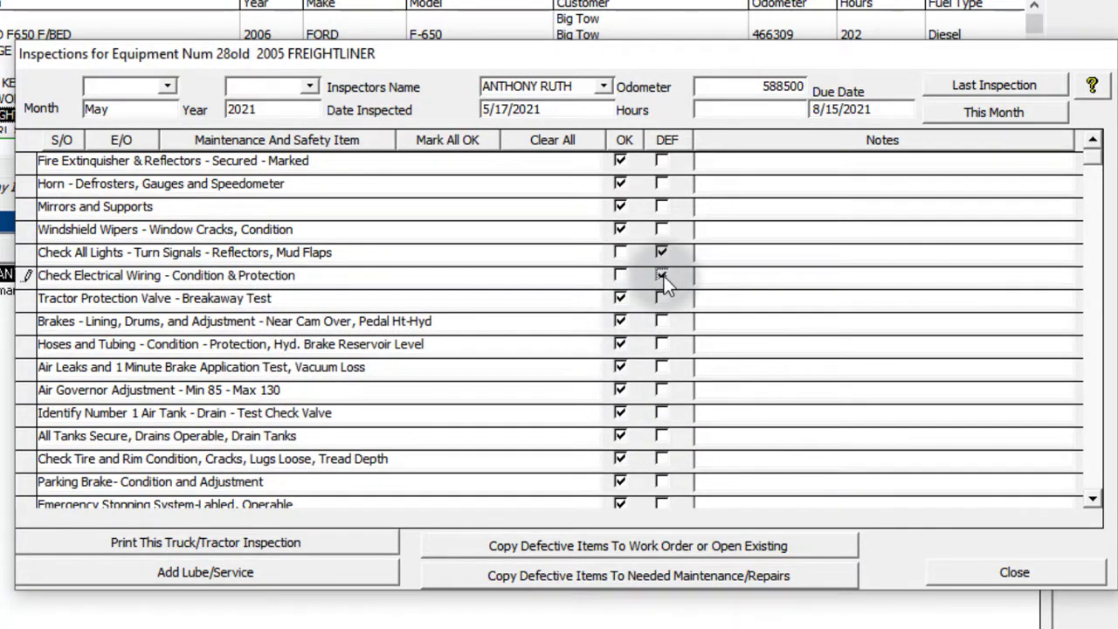
pyautogui.click(664, 321)
pyautogui.click(663, 367)
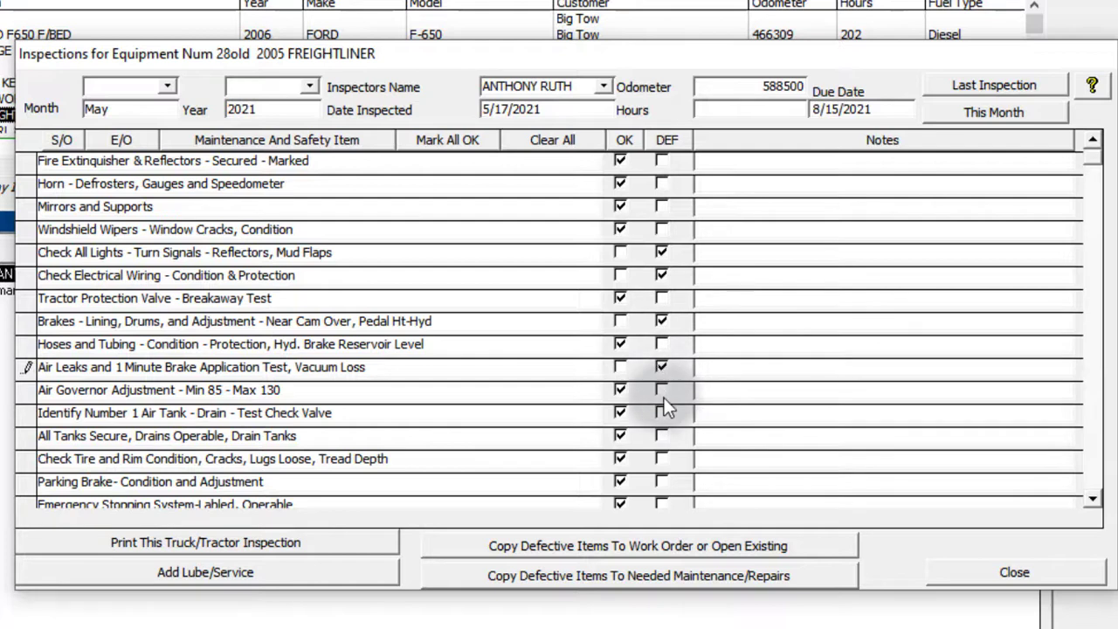
pyautogui.click(664, 390)
# Step: Add the note "what ever notes you want" to the Check Electrical Wiring item
pyautogui.click(697, 274)
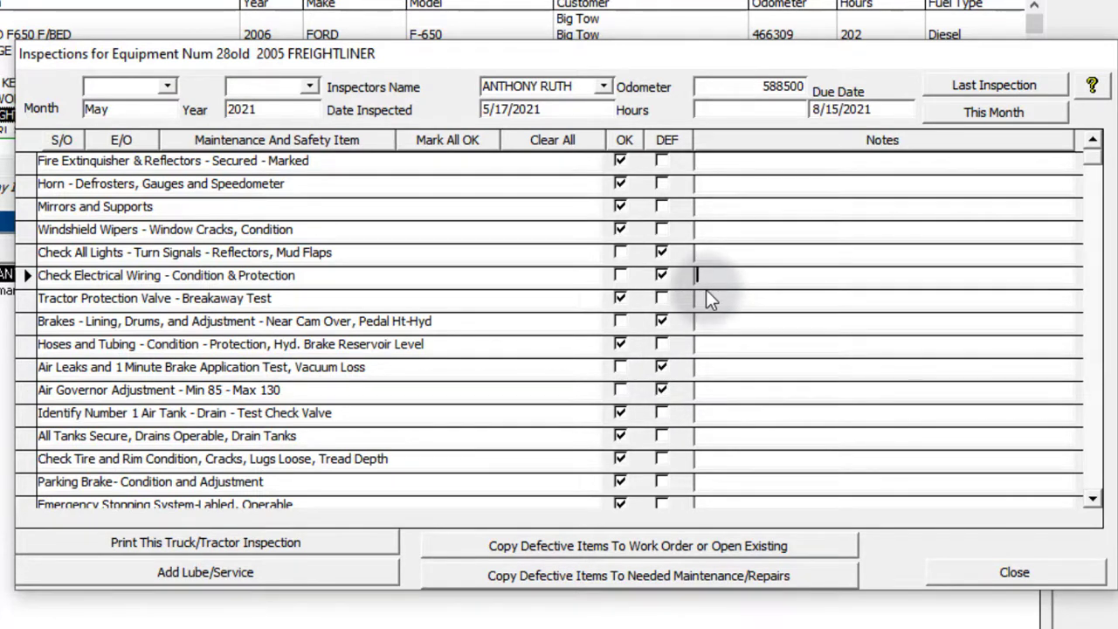
pyautogui.write('what ever')
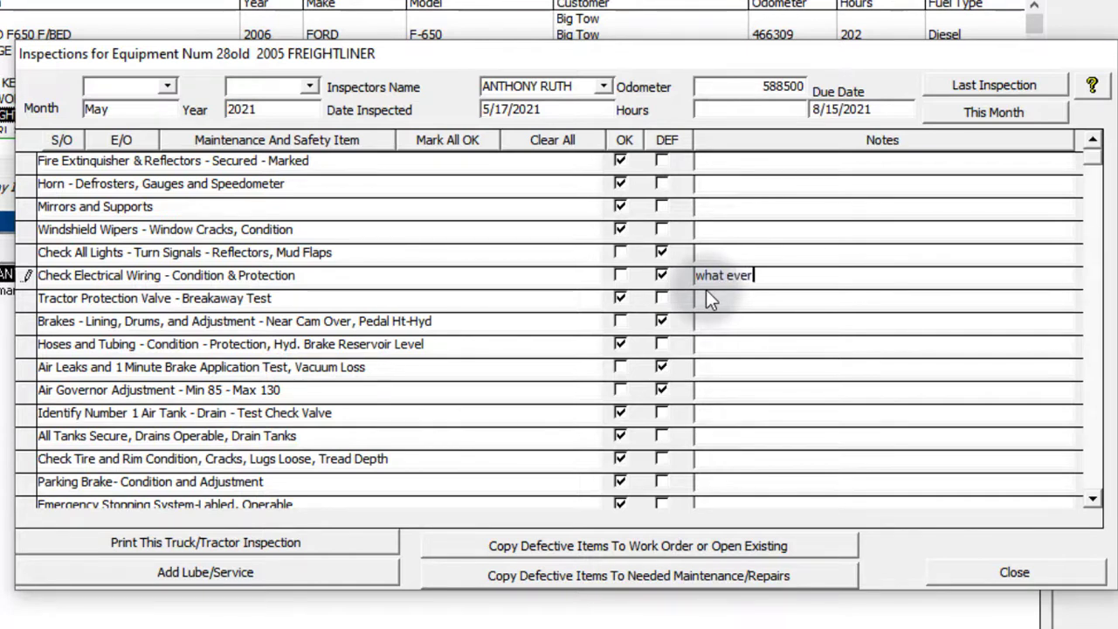
pyautogui.write(' notes ')
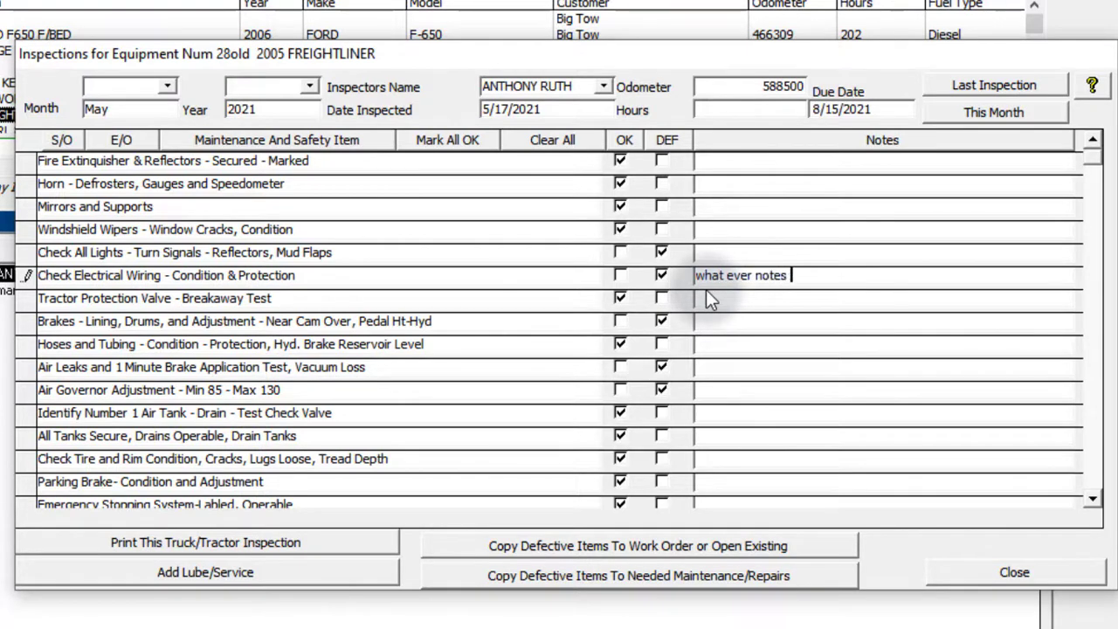
pyautogui.write('you want')
pyautogui.click(713, 296)
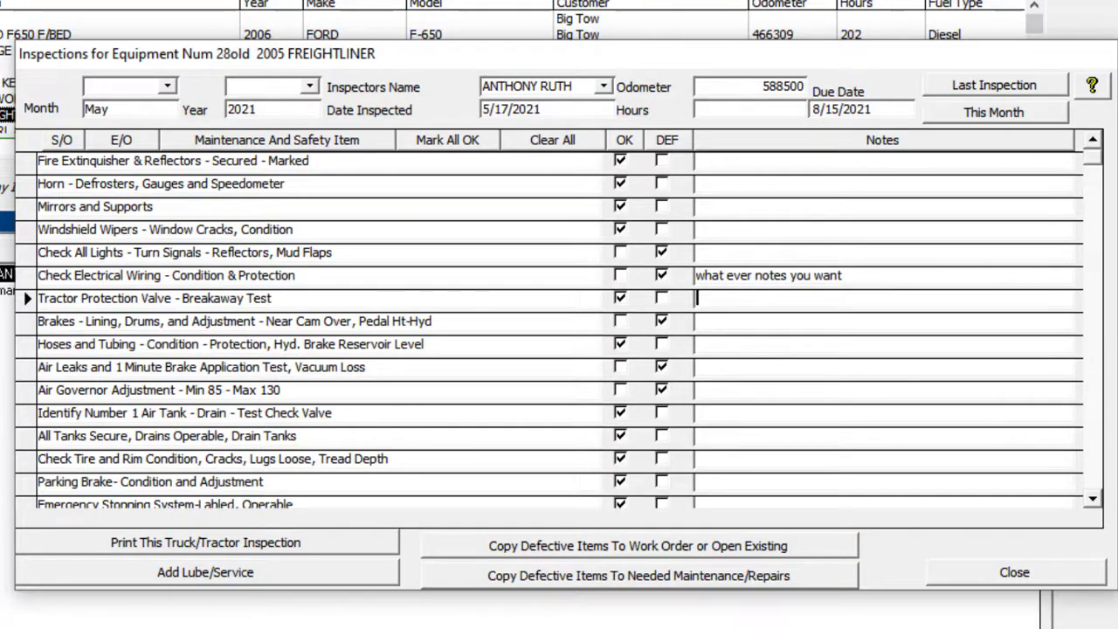
pyautogui.click(969, 601)
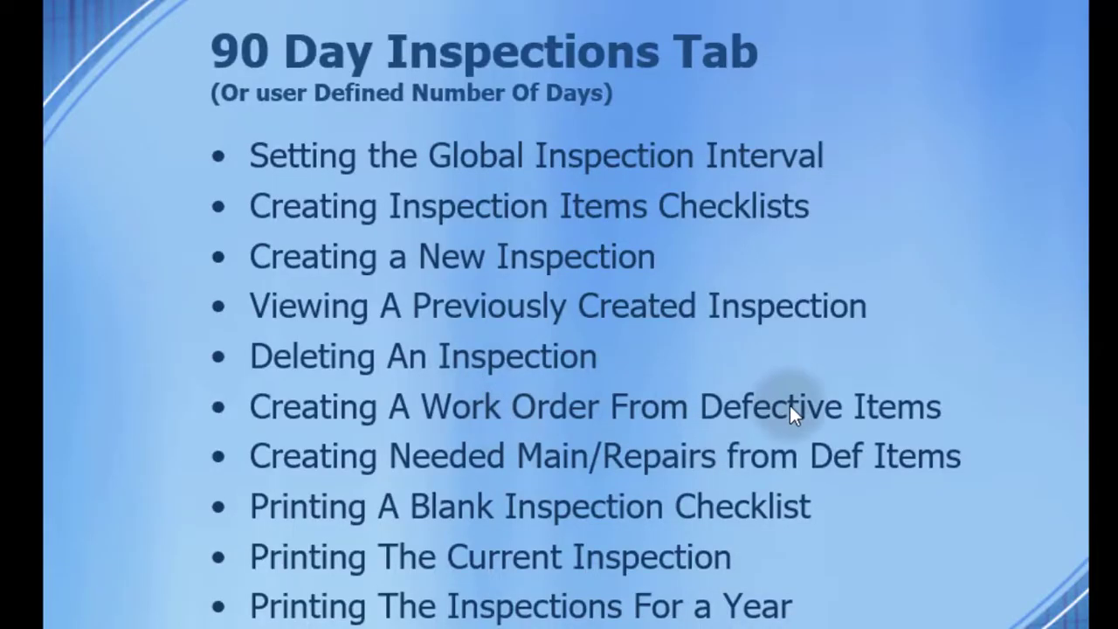
pyautogui.hotkey('alt', 'Tab')
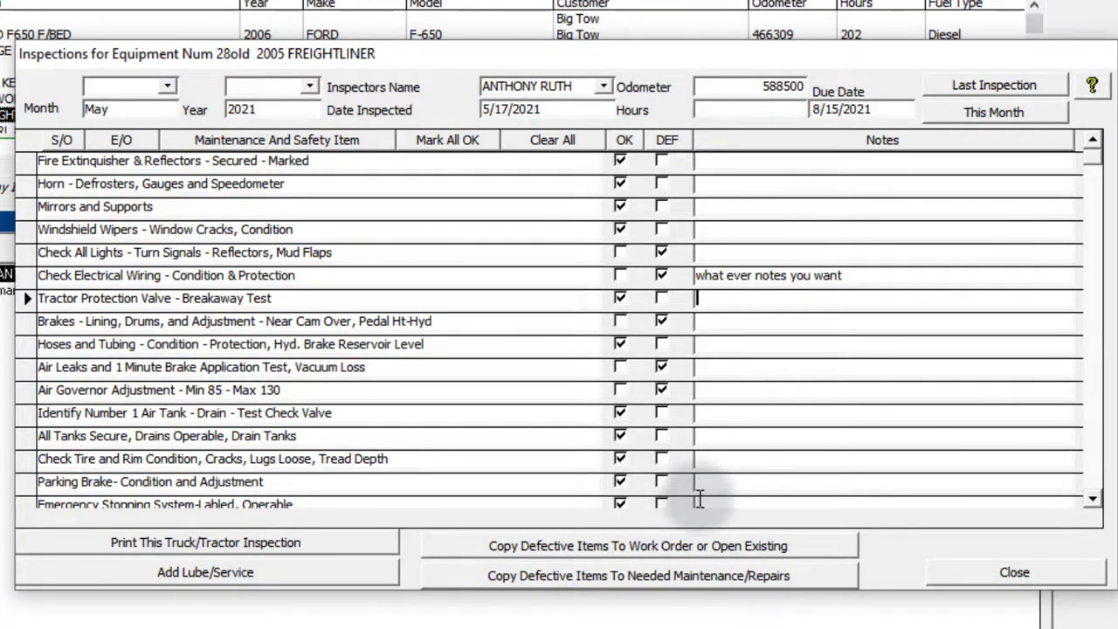
# Step: Copy the 5/17/2021 inspection's defective items to a work order and enter the short description "90 Day Inspection Defective Items"
pyautogui.click(651, 547)
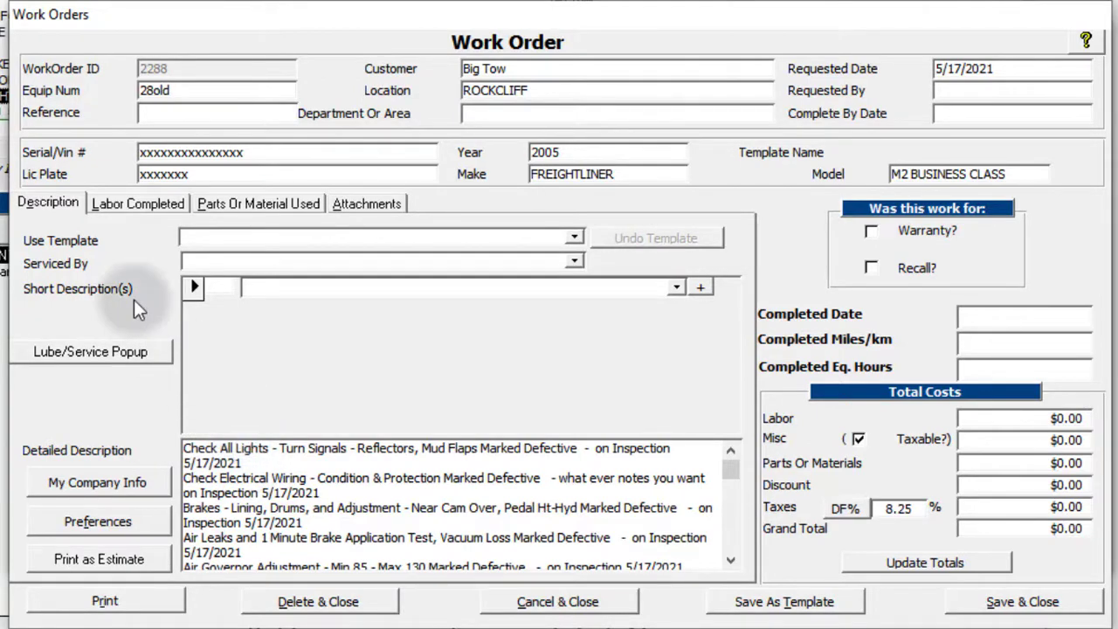
pyautogui.click(677, 286)
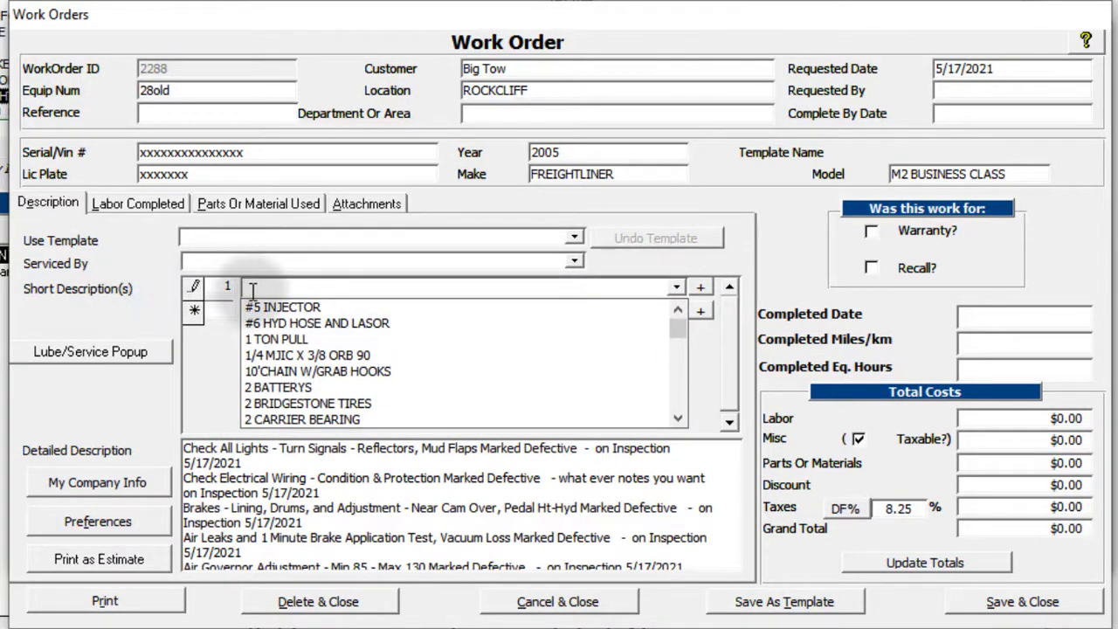
pyautogui.write('90')
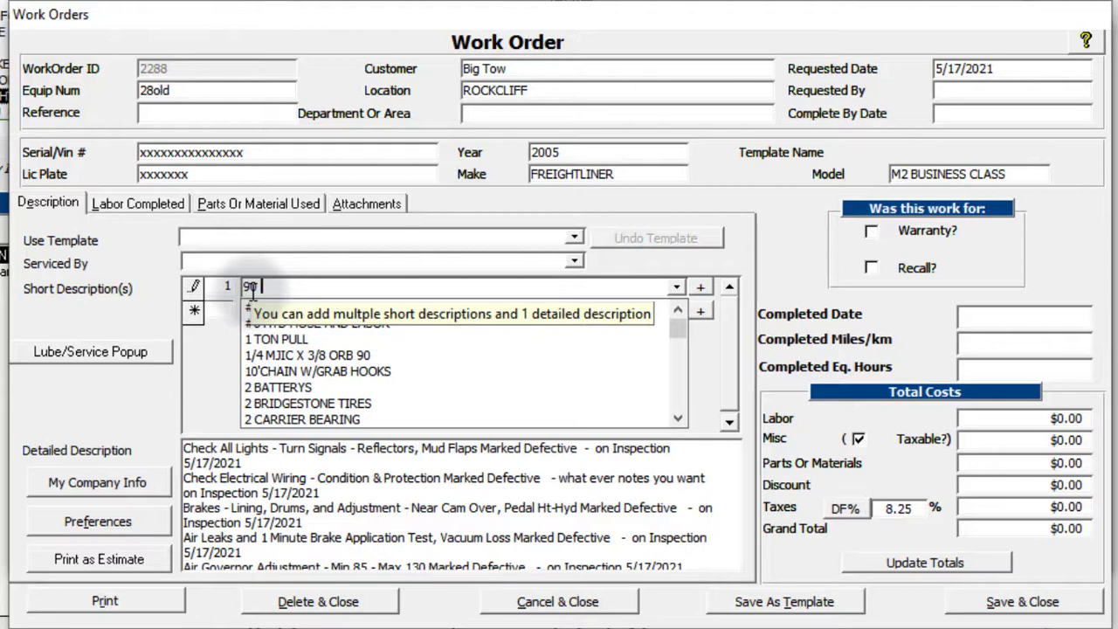
pyautogui.write('Day Inspection')
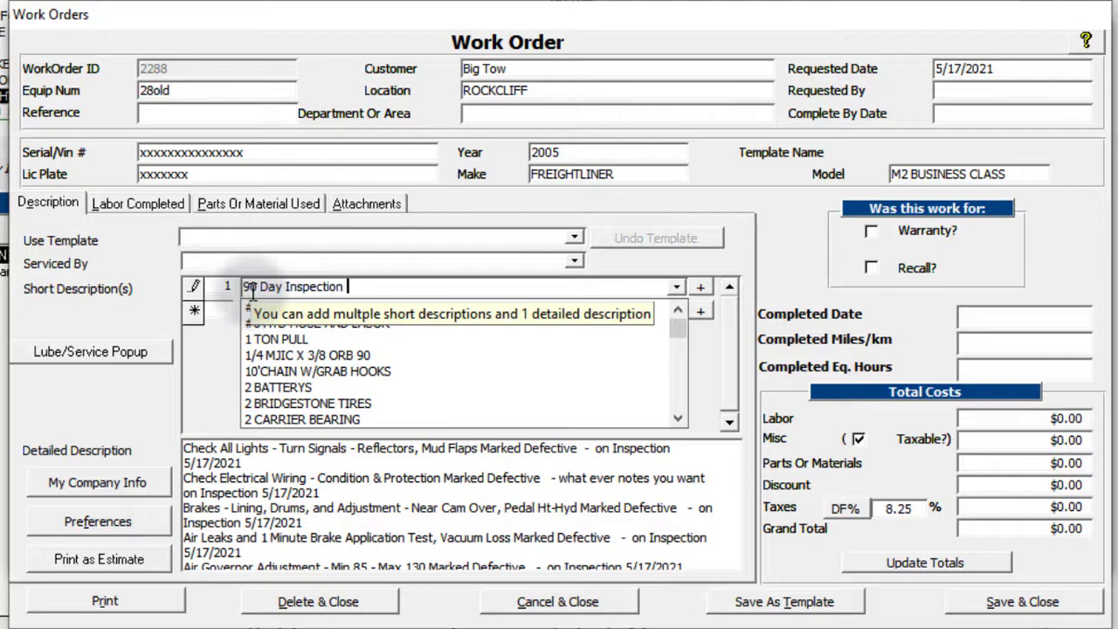
pyautogui.write(' DEfective Items')
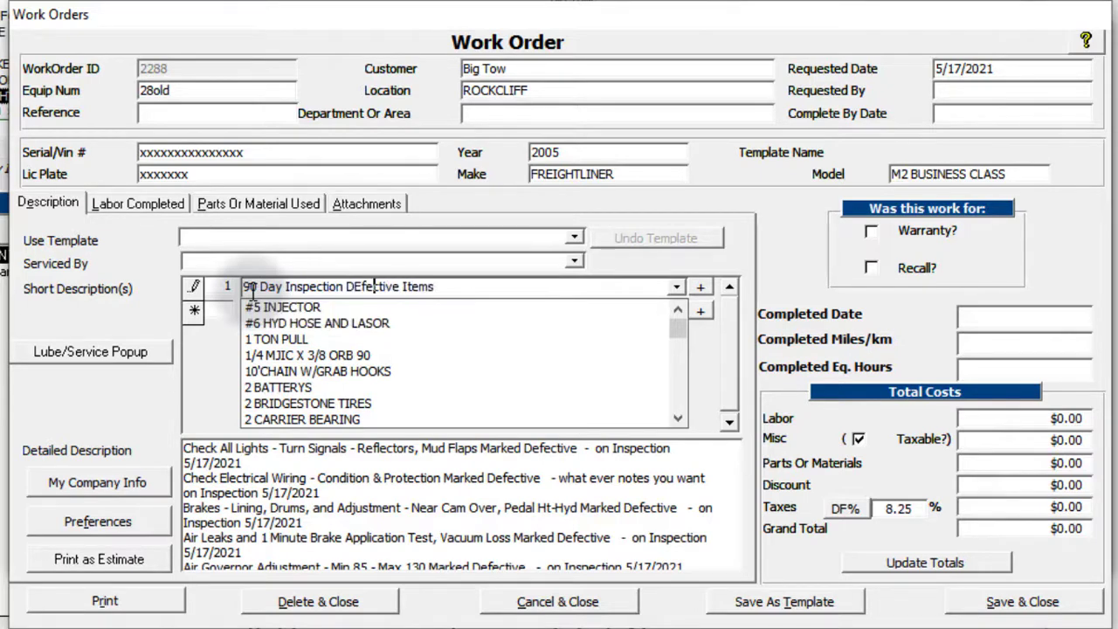
pyautogui.press('Delete')
pyautogui.write('e')
pyautogui.click(258, 286)
pyautogui.press('Tab')
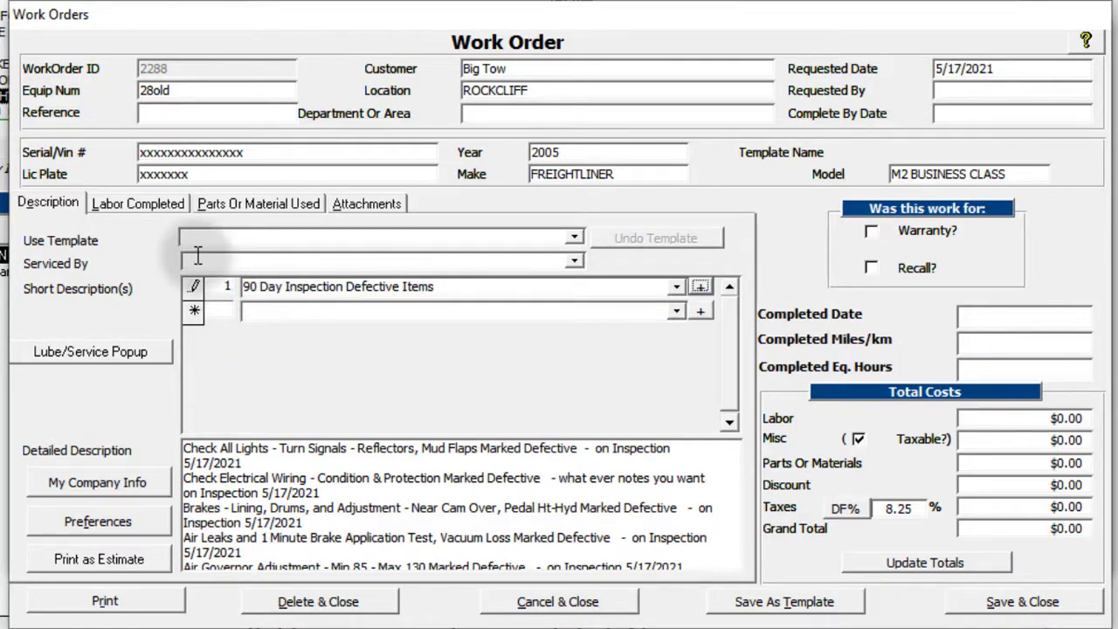
# Step: Set the work order's Serviced By to INHOUSE, then save and close the work order
pyautogui.click(287, 261)
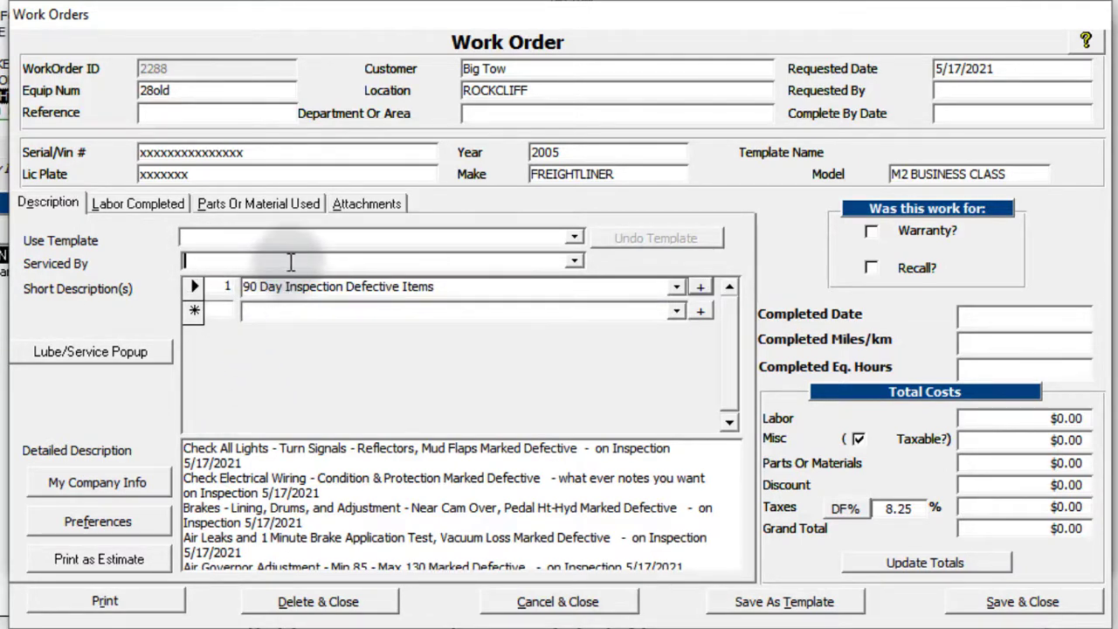
pyautogui.click(573, 260)
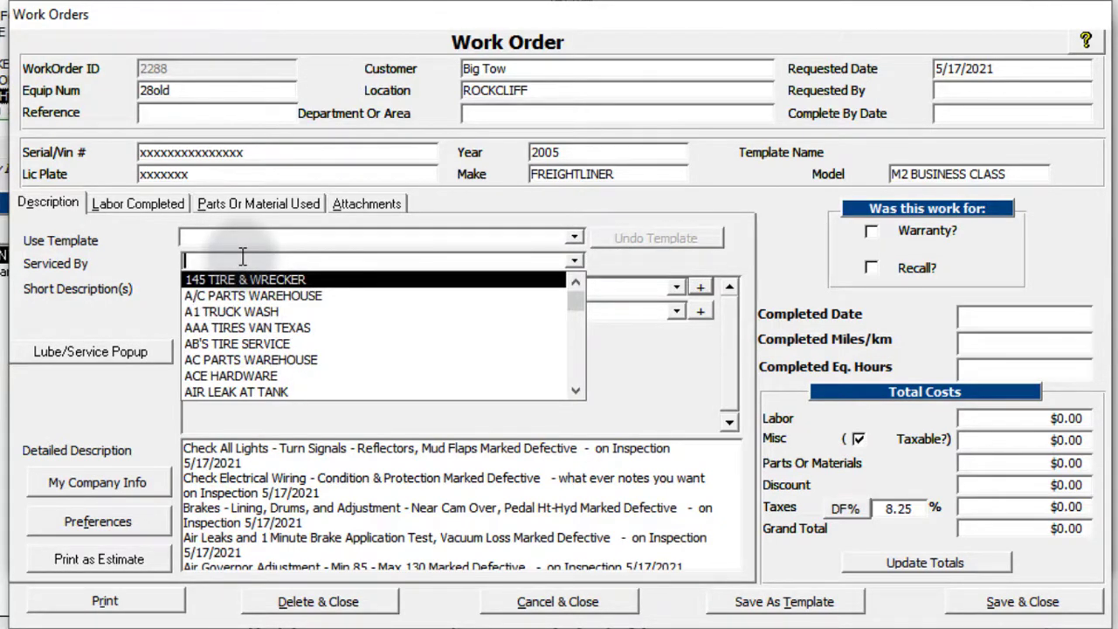
pyautogui.write('InDEPENDENT')
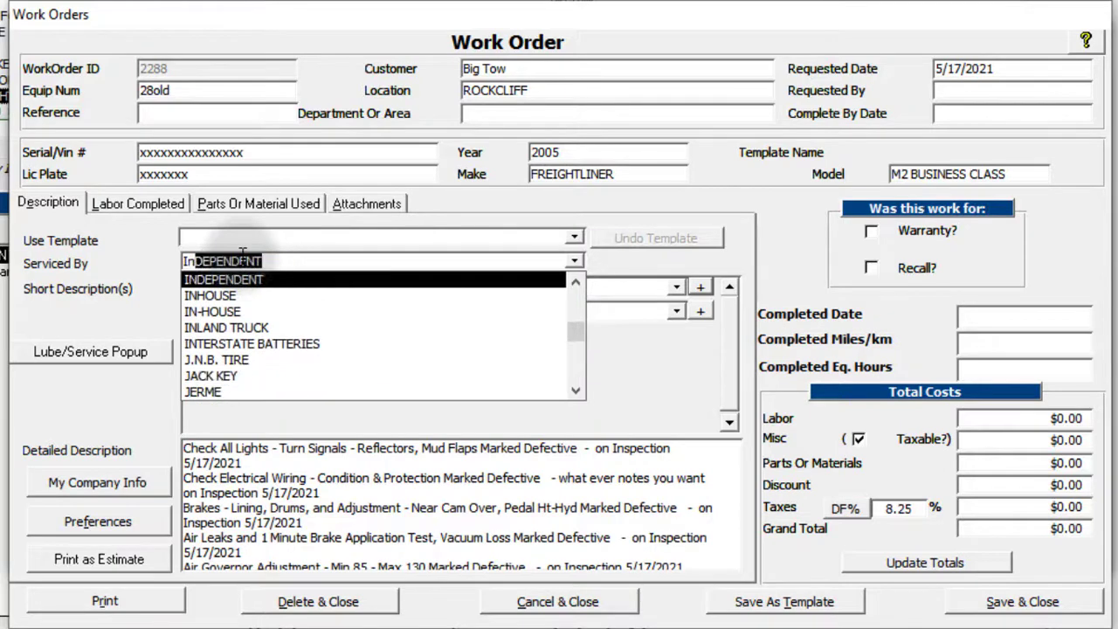
pyautogui.click(214, 296)
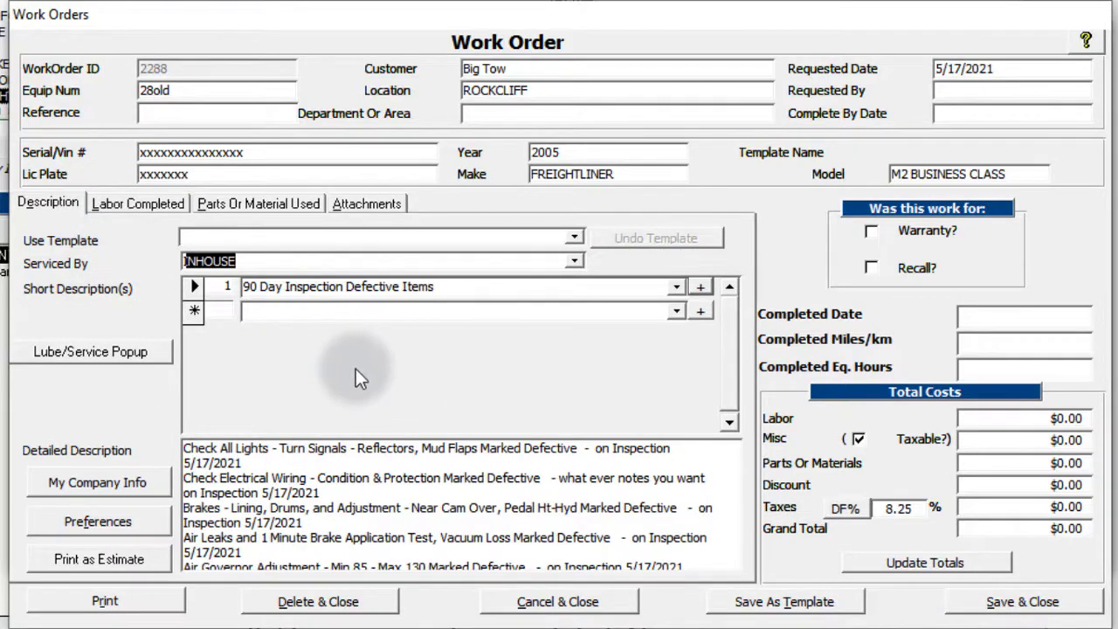
pyautogui.click(1017, 603)
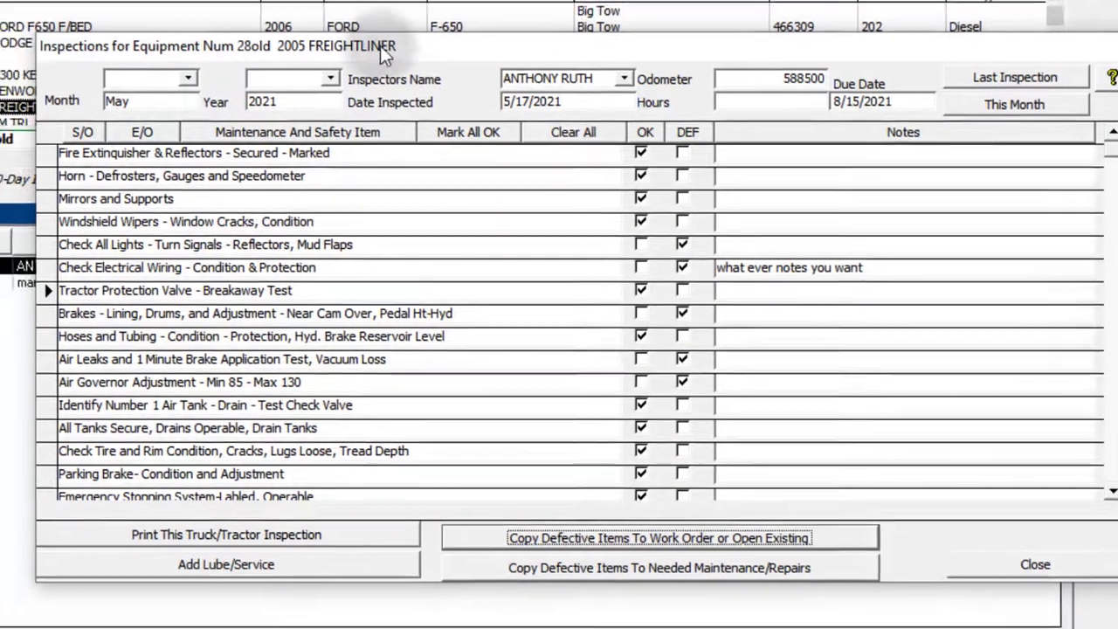
# Step: Copy the inspection's defective items to Needed Maintenance/Repairs and close the inspection
pyautogui.moveTo(379, 45); pyautogui.dragTo(358, 44)
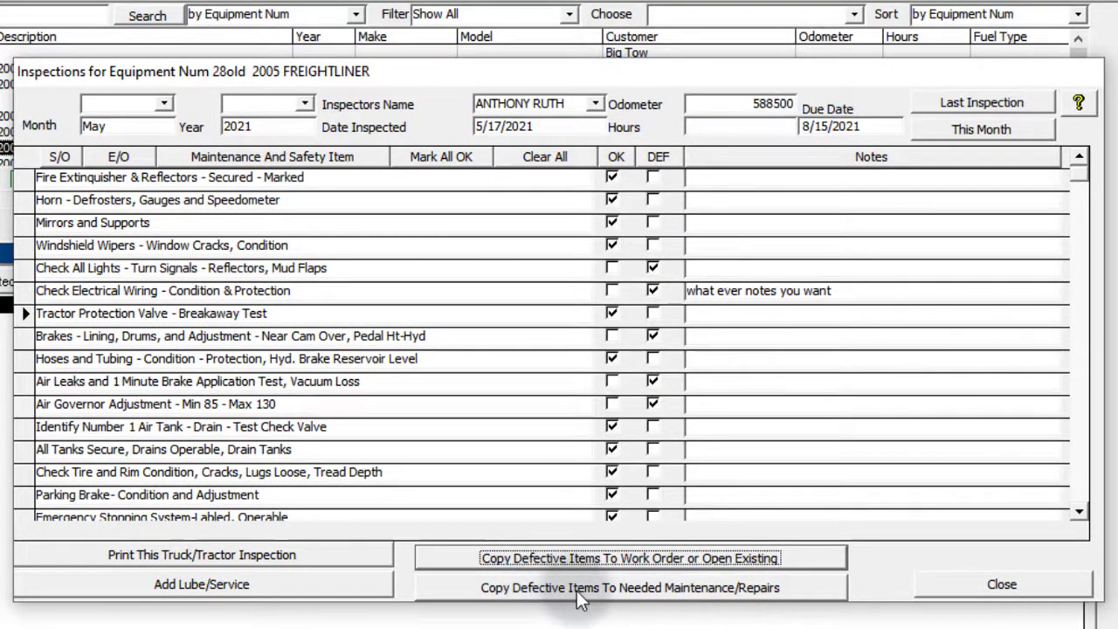
pyautogui.click(685, 594)
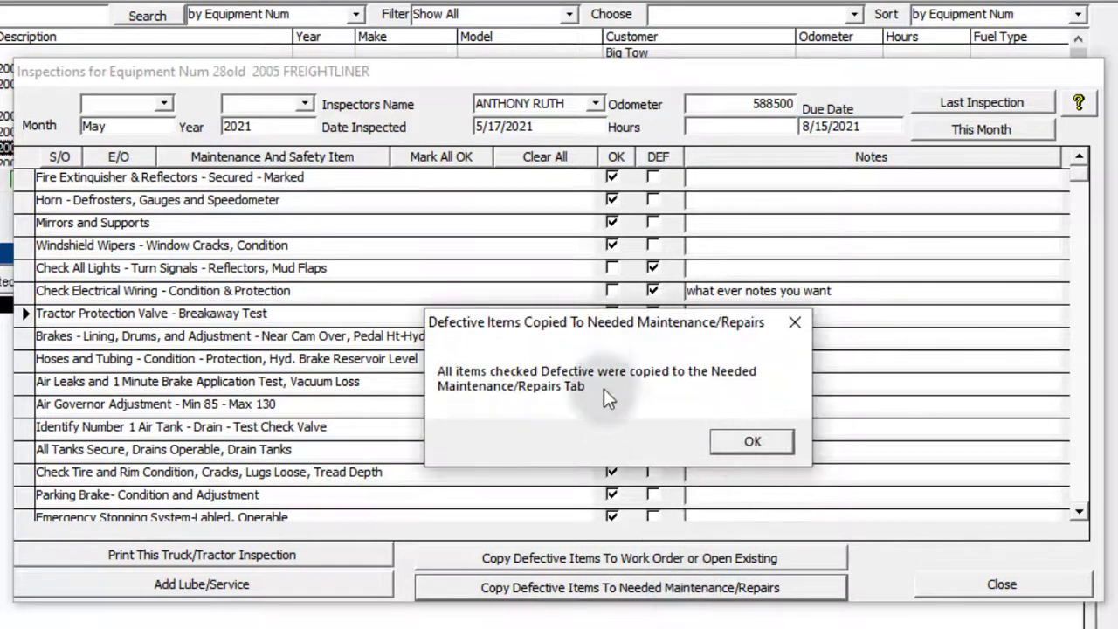
pyautogui.click(747, 442)
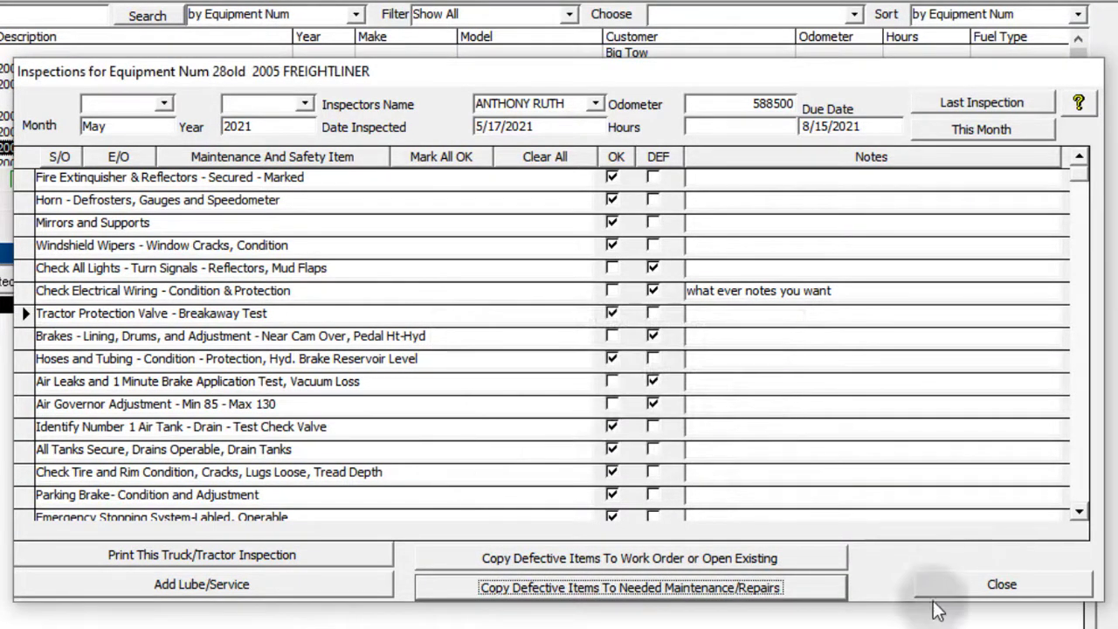
pyautogui.click(993, 590)
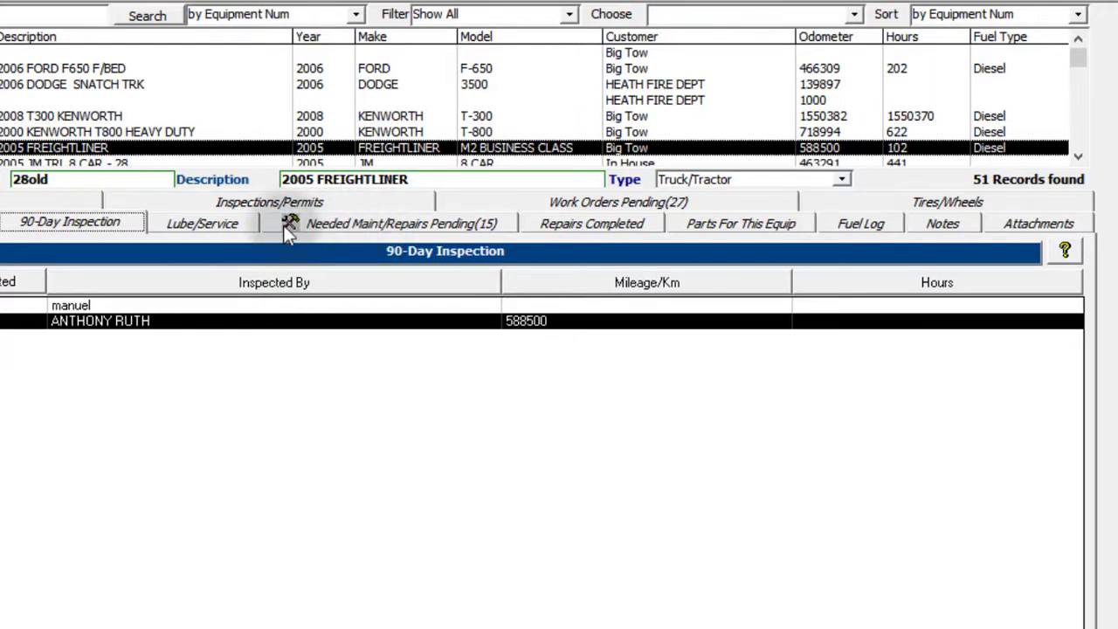
# Step: Examine the defective inspection items at the end of the needed maintenance and repairs list for 28old
pyautogui.click(330, 222)
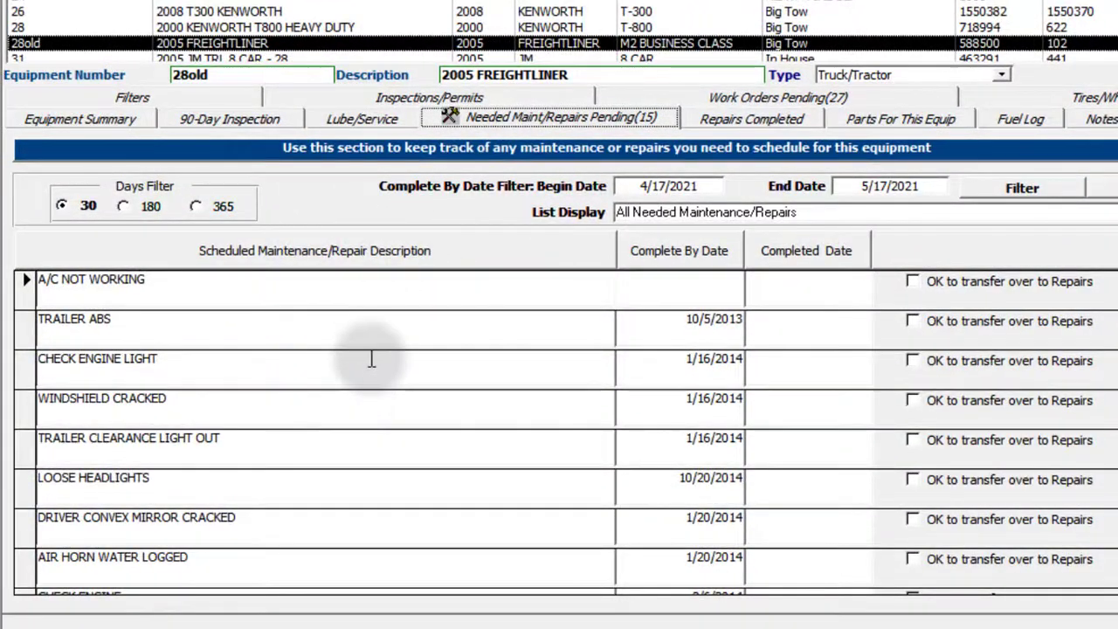
pyautogui.scroll(-2, 364, 395)
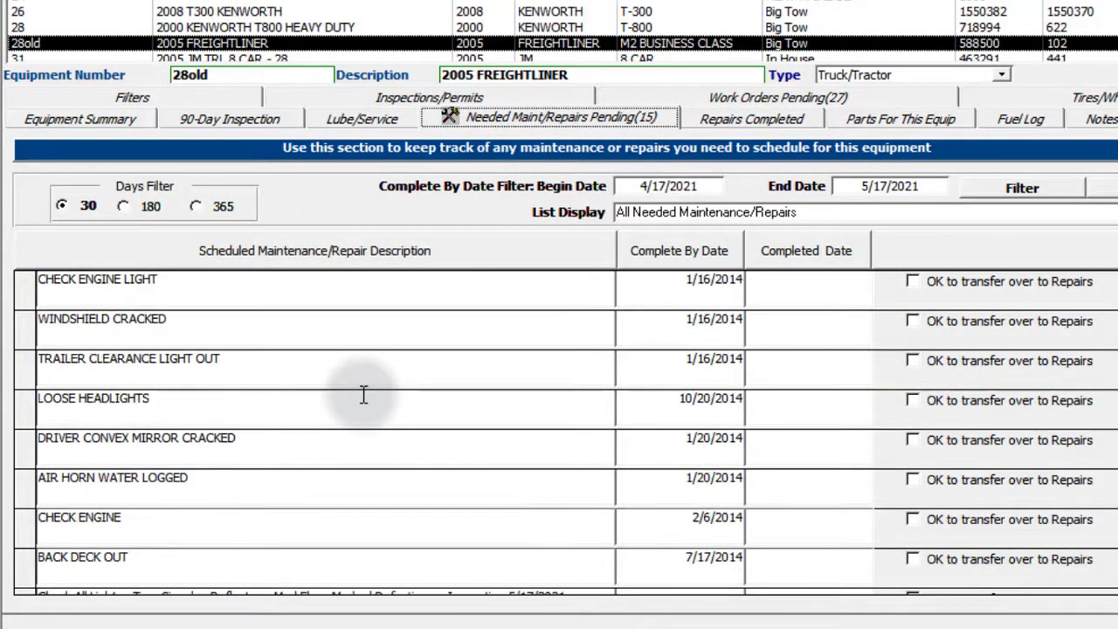
pyautogui.scroll(-7, 363, 394)
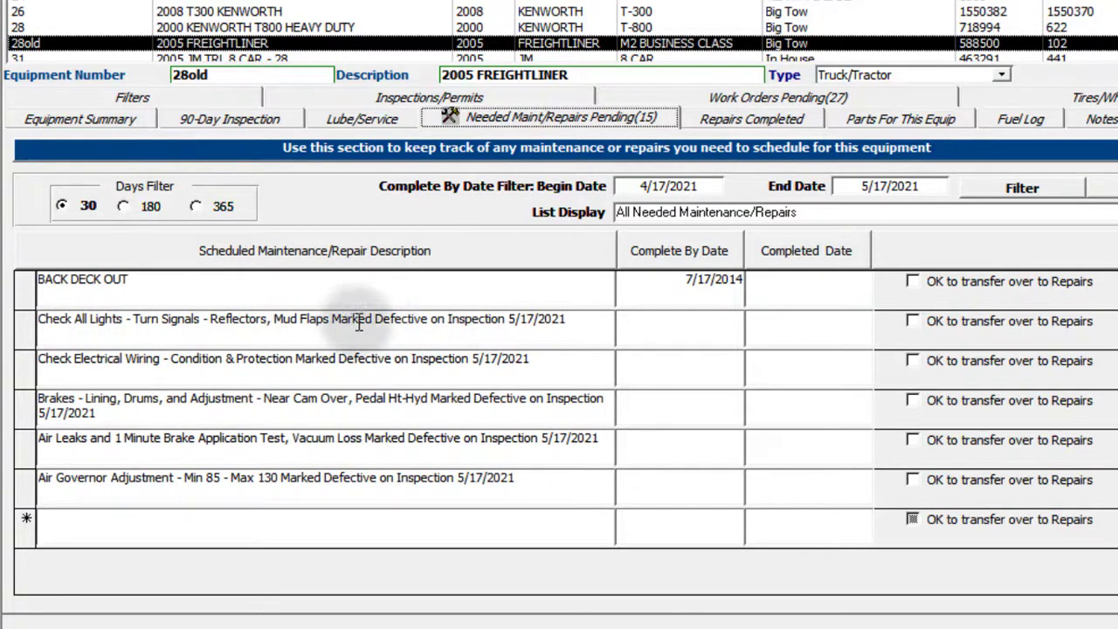
pyautogui.moveTo(359, 319); pyautogui.dragTo(589, 320)
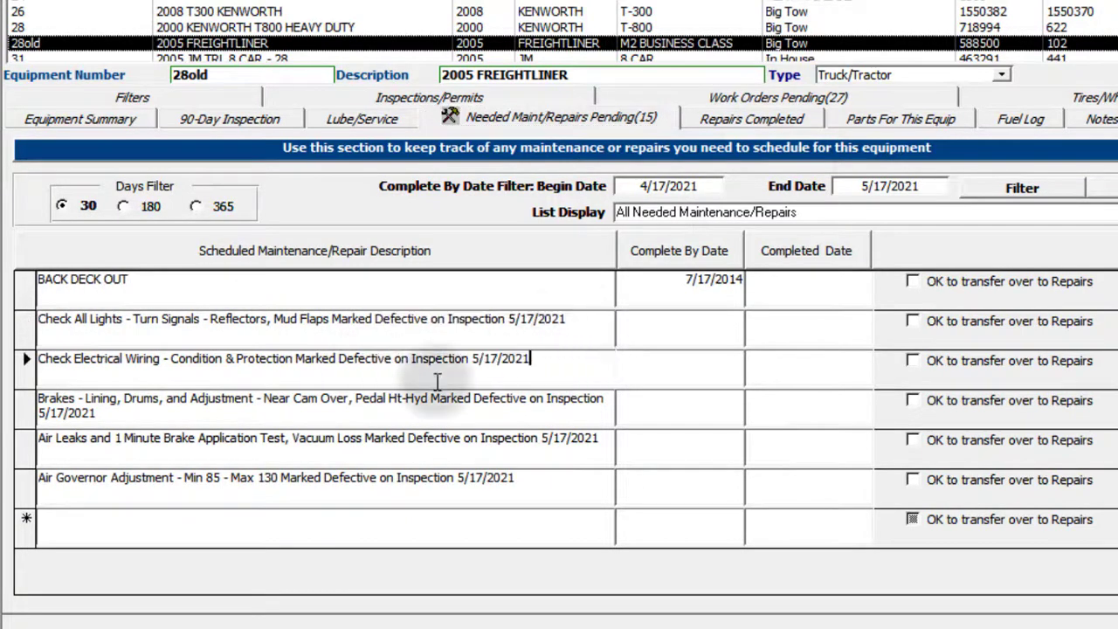
pyautogui.moveTo(602, 399); pyautogui.dragTo(374, 401)
pyautogui.moveTo(592, 440); pyautogui.dragTo(424, 439)
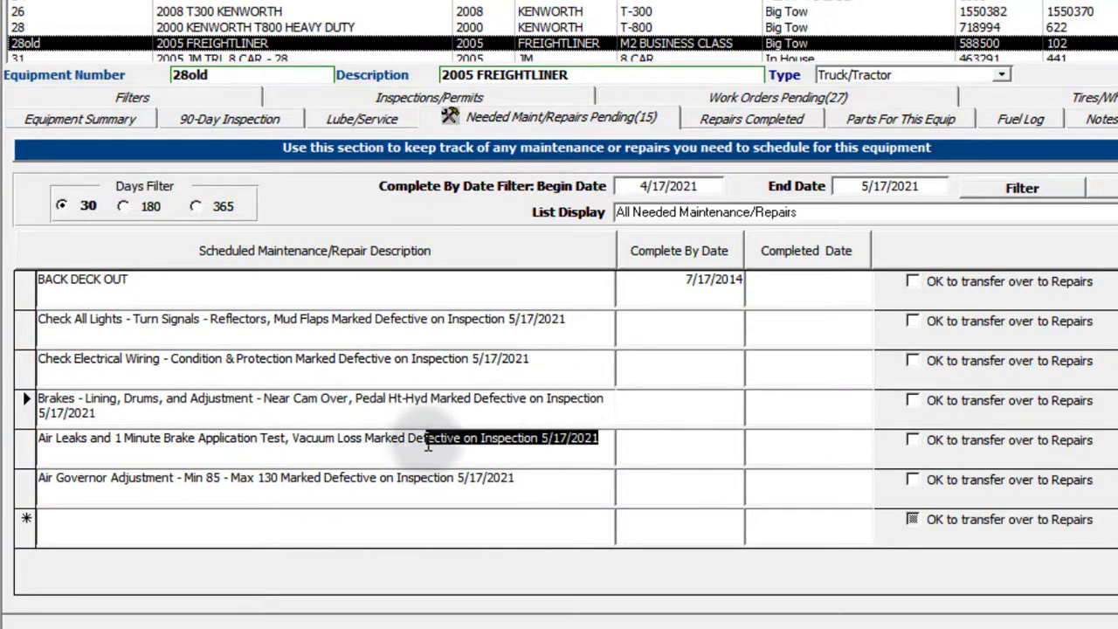
pyautogui.moveTo(514, 479); pyautogui.dragTo(371, 479)
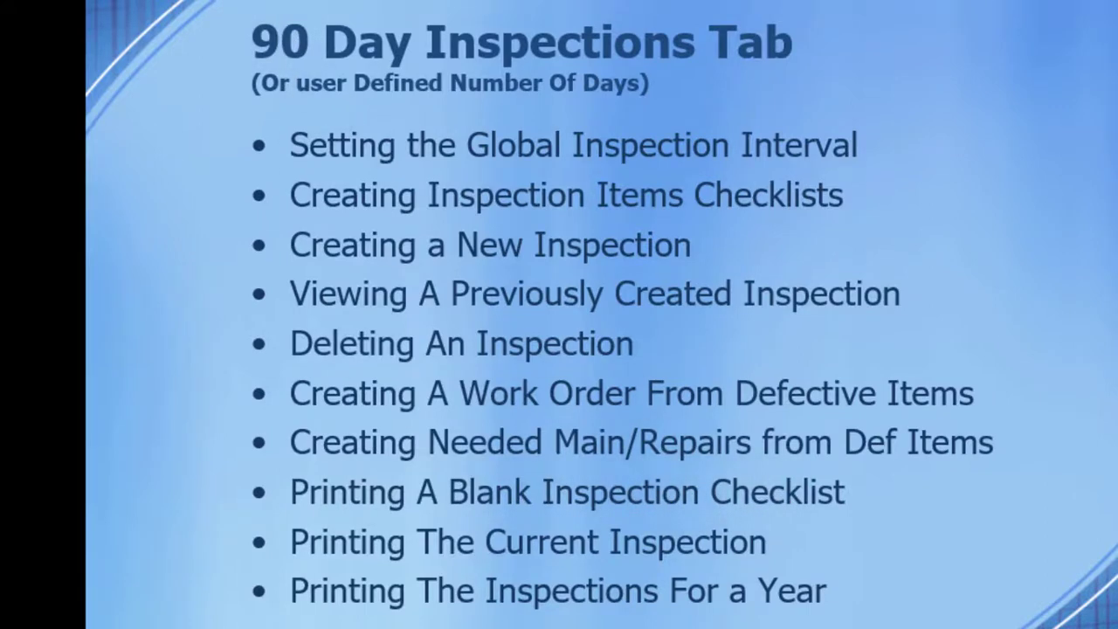
# Step: Reopen the 5/17/2021 90-day inspection of 28old and clear all its OK and defective marks and notes
pyautogui.click(923, 599)
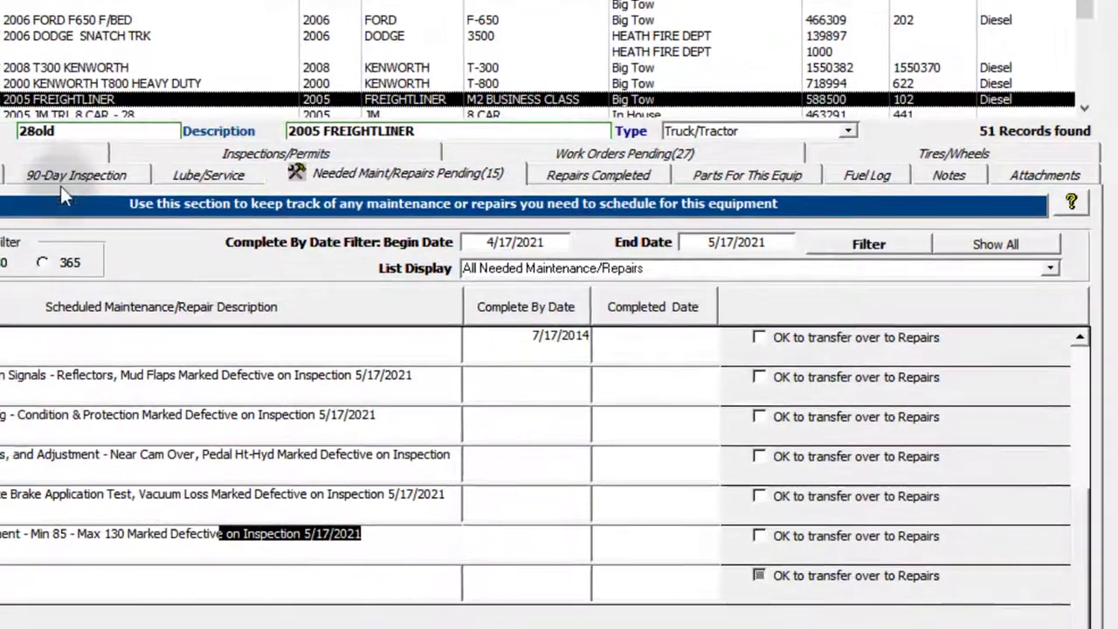
pyautogui.click(89, 179)
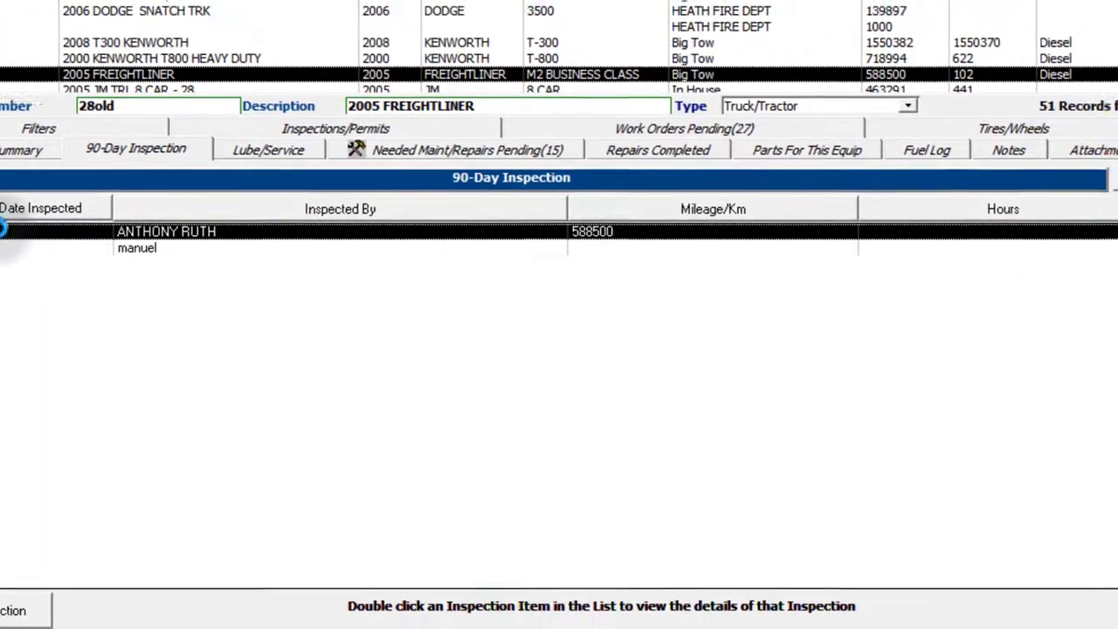
pyautogui.doubleClick(3, 231)
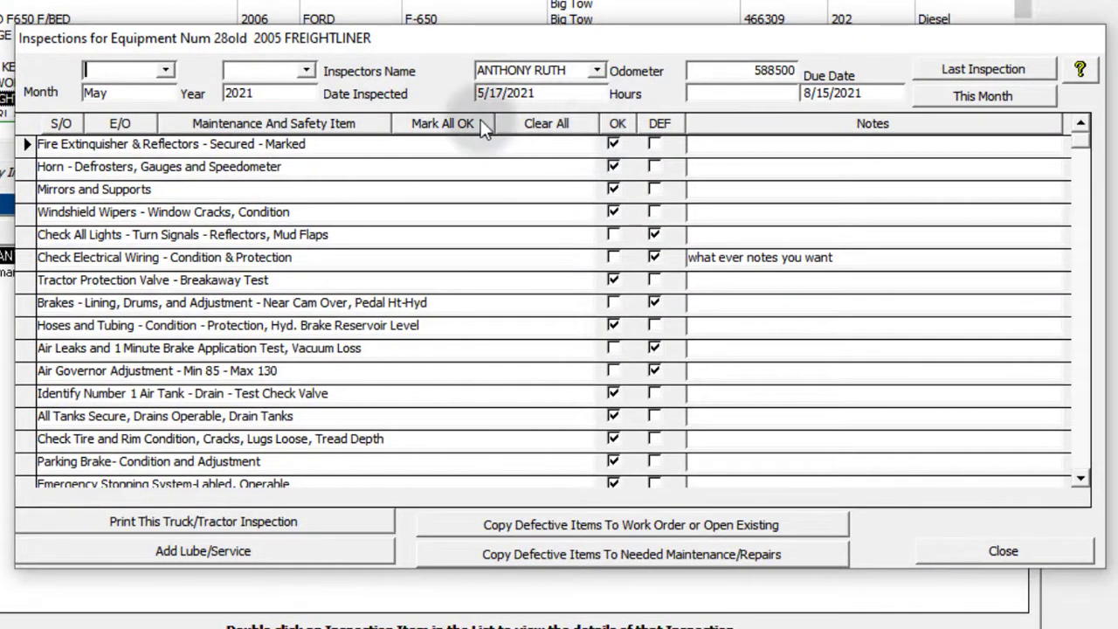
pyautogui.click(546, 124)
pyautogui.click(639, 393)
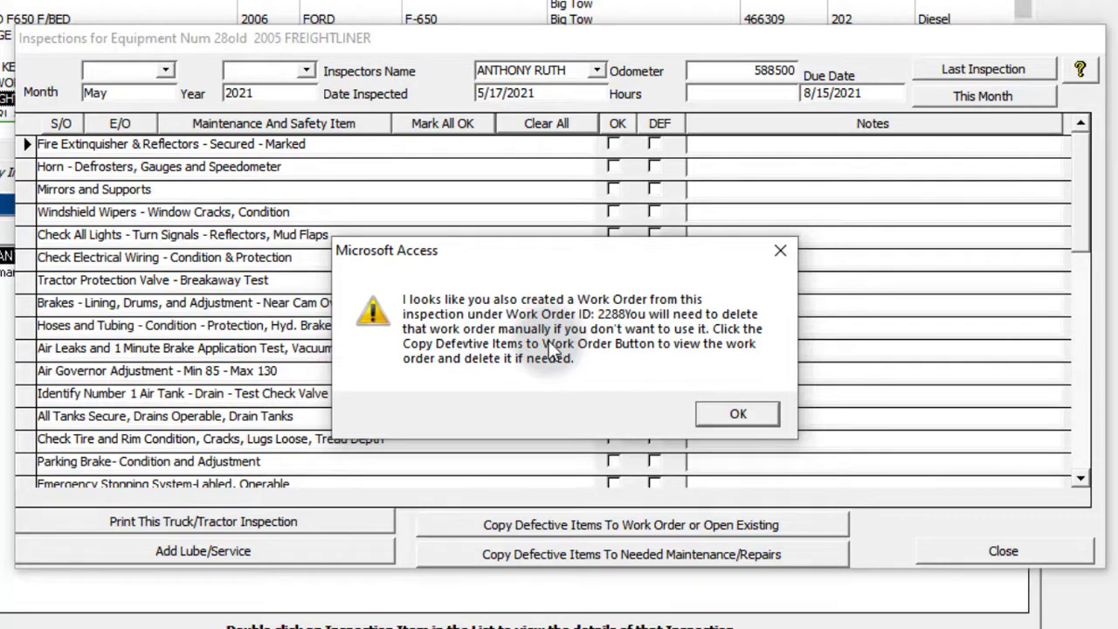
pyautogui.click(723, 413)
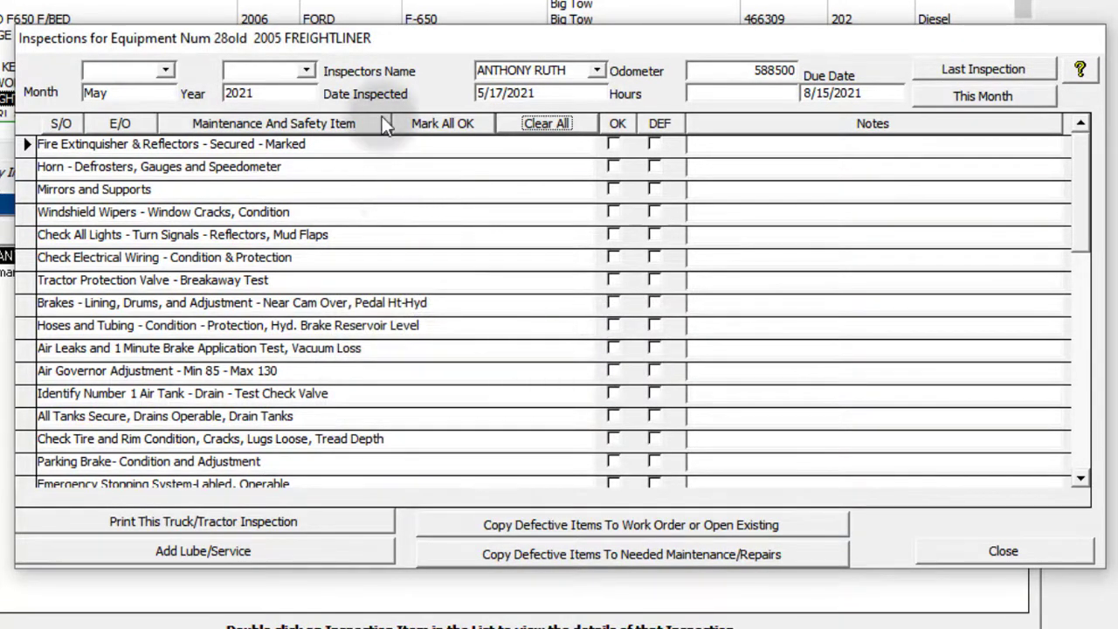
# Step: Clear the inspector's name and the date inspected from the May 2021 inspection to leave a blank checklist
pyautogui.moveTo(411, 30); pyautogui.dragTo(399, 29)
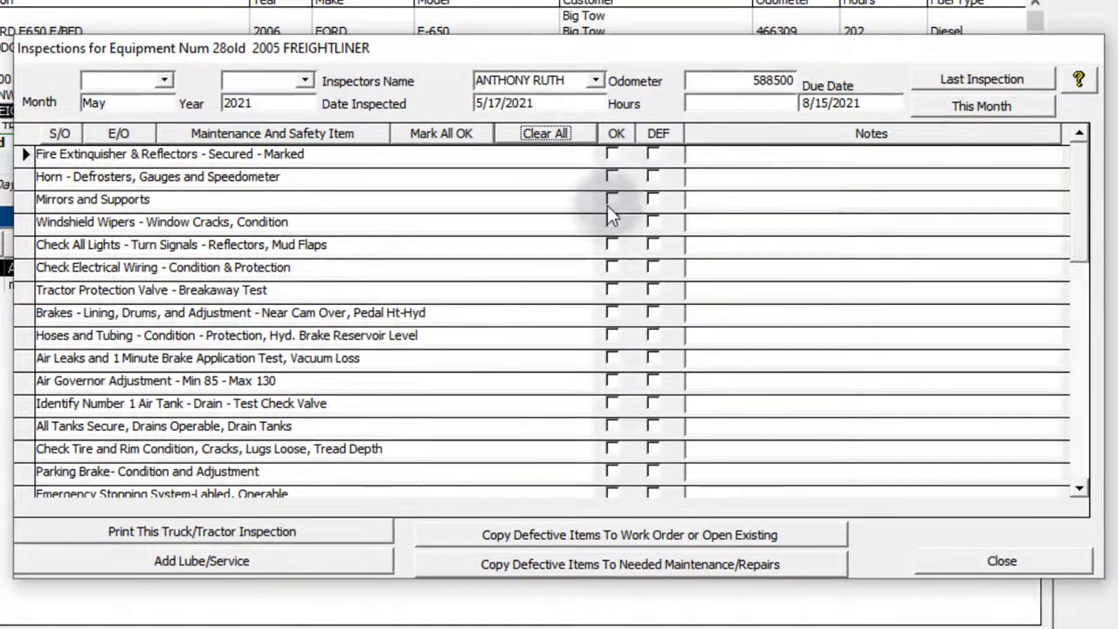
pyautogui.scroll(-3, 600, 389)
pyautogui.scroll(-1, 553, 195)
pyautogui.scroll(4, 554, 200)
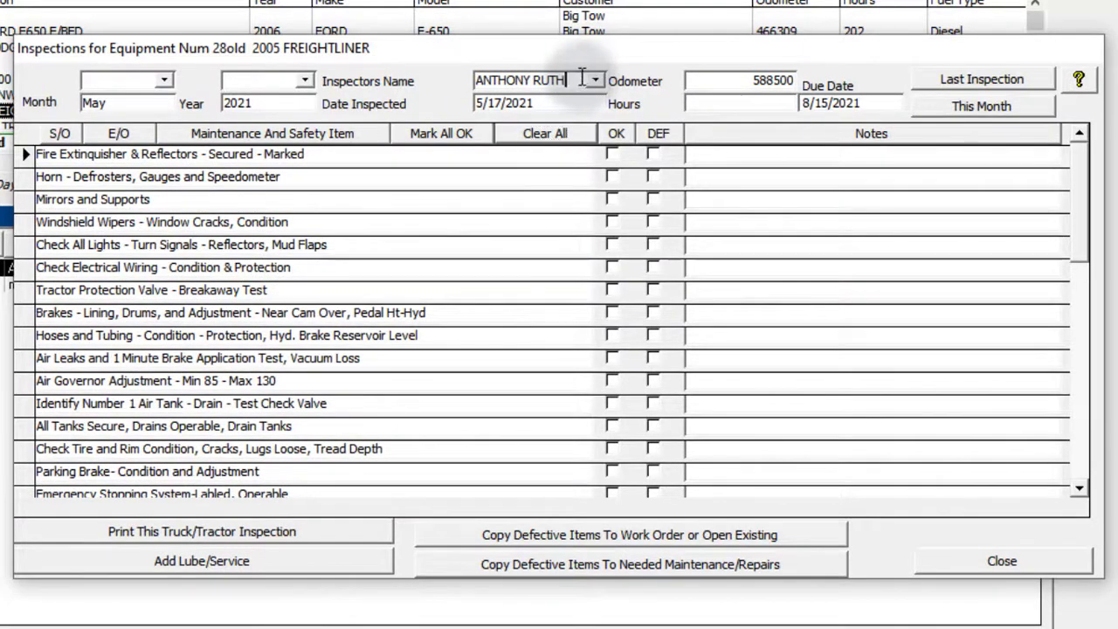
pyautogui.click(429, 70)
pyautogui.press('BackSpace')
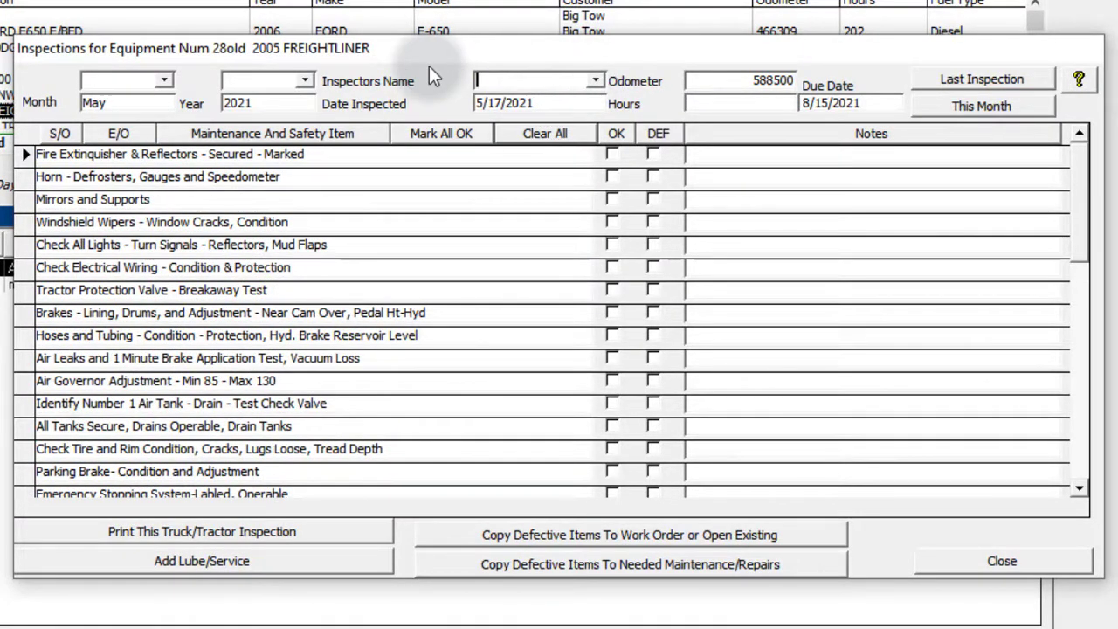
pyautogui.click(544, 104)
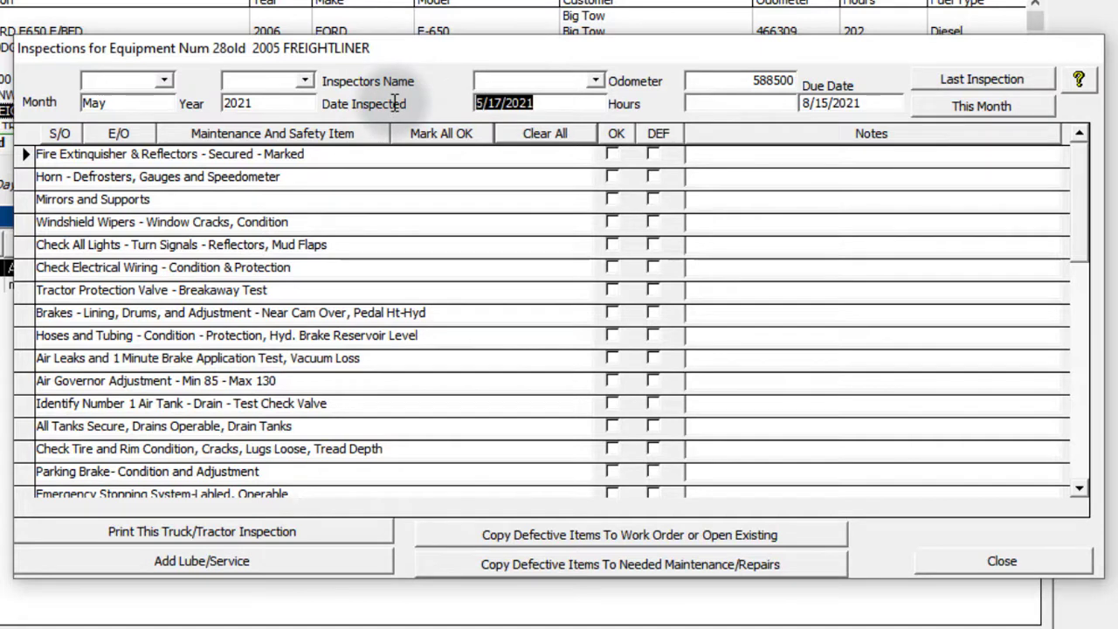
pyautogui.press('BackSpace')
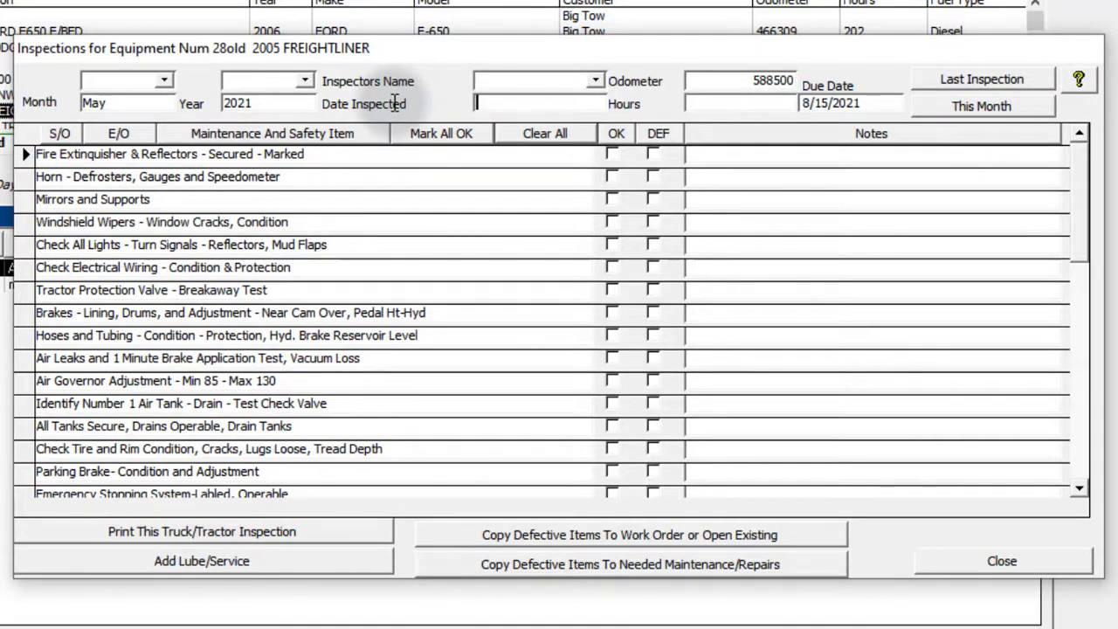
# Step: Open the print preview of the blank truck/tractor inspection checklist for 28old
pyautogui.click(531, 82)
pyautogui.click(548, 104)
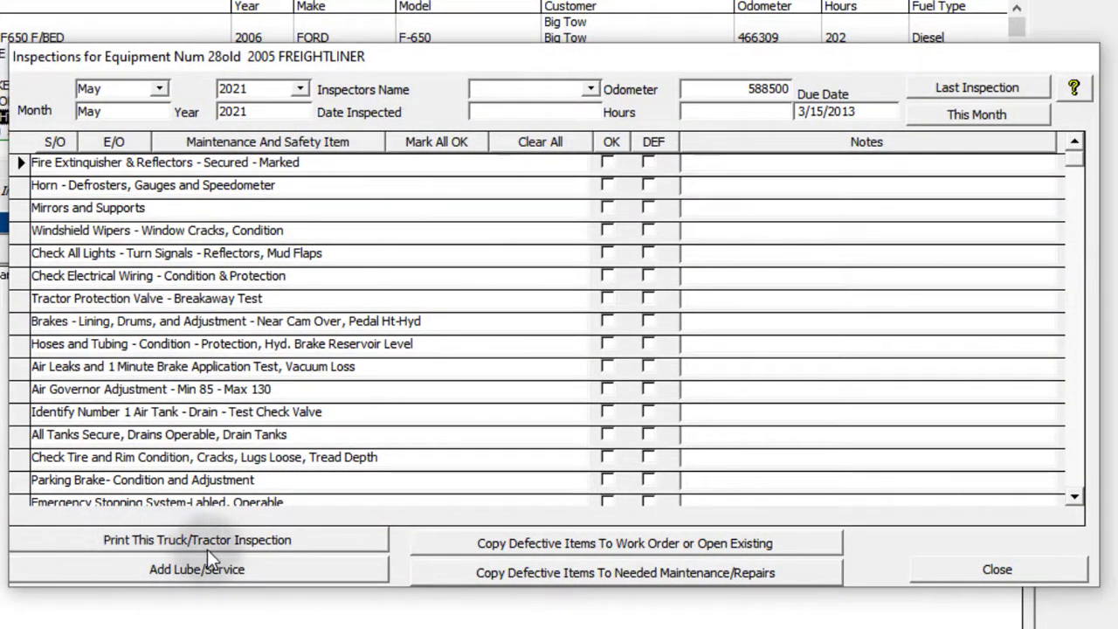
pyautogui.click(275, 539)
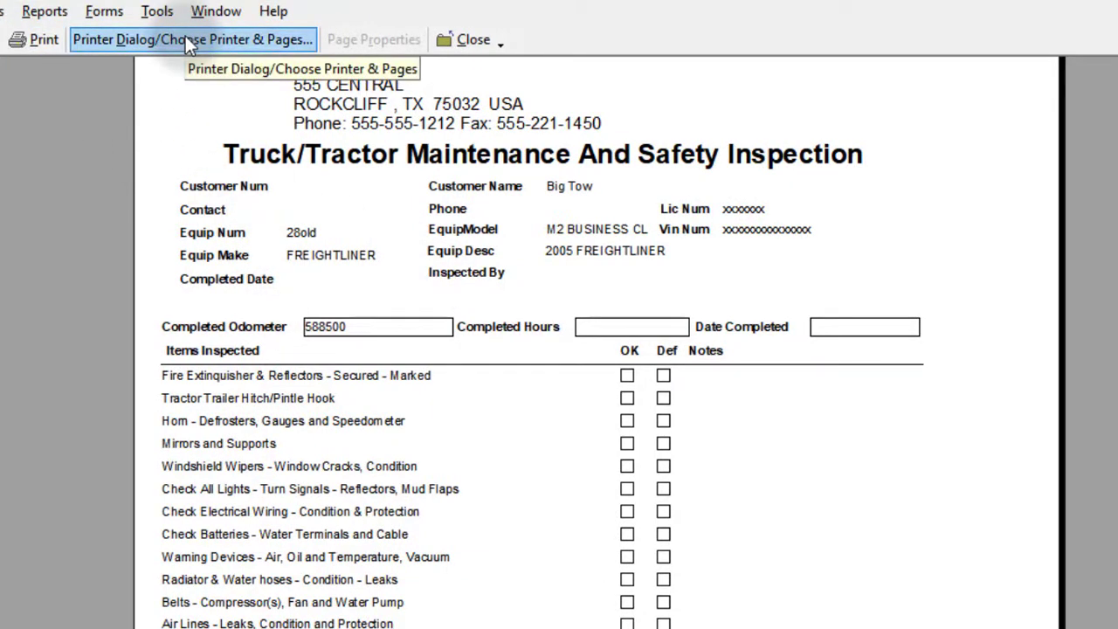
# Step: Review the blank truck/tractor inspection checklist preview through the signature line on page 2, and close the preview
pyautogui.scroll(-3, 363, 394)
pyautogui.scroll(-5, 363, 395)
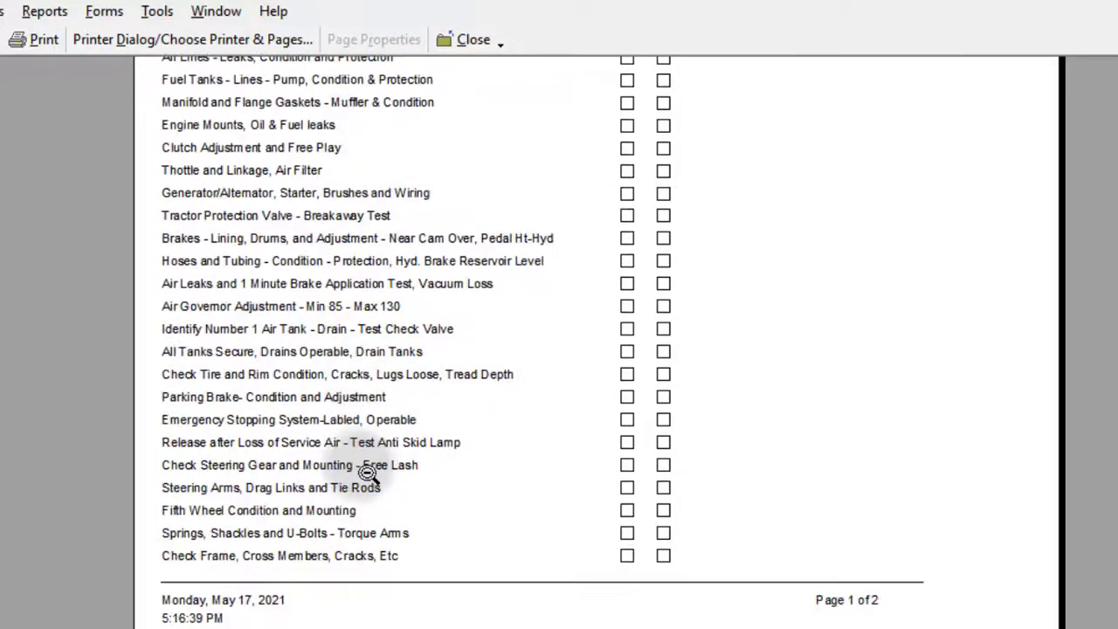
pyautogui.scroll(-10, 392, 407)
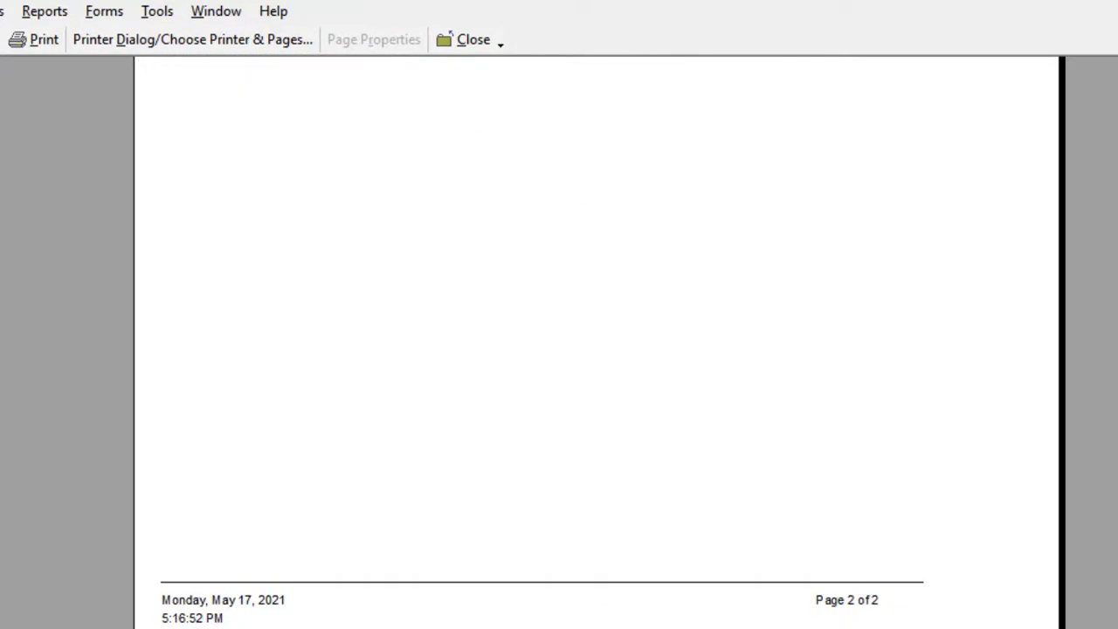
pyautogui.scroll(8, 392, 407)
pyautogui.scroll(2, 381, 413)
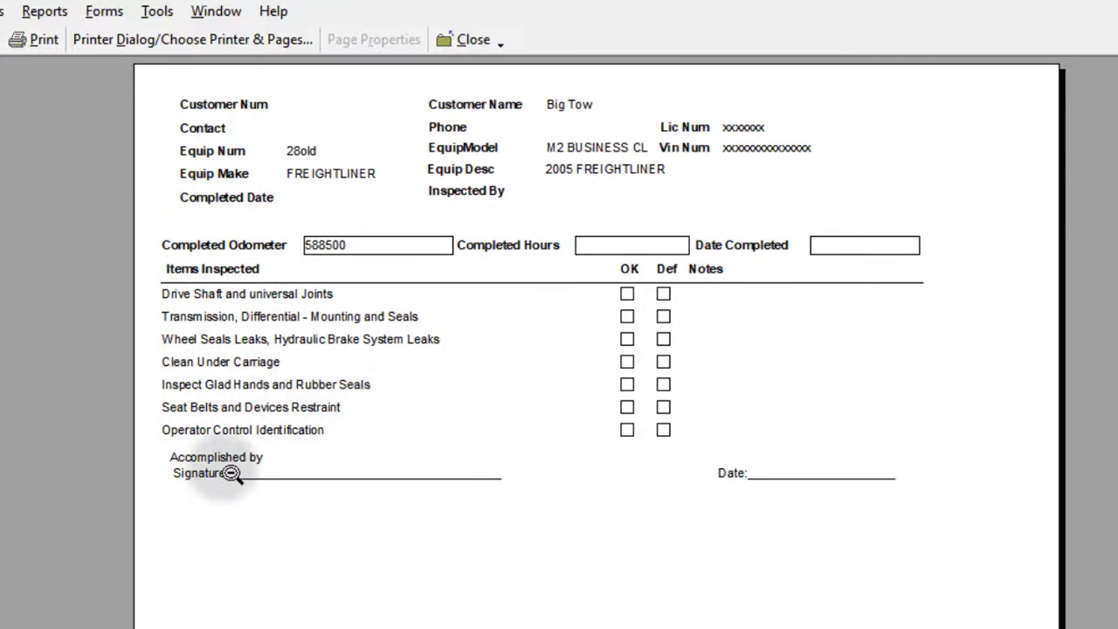
pyautogui.scroll(3, 802, 483)
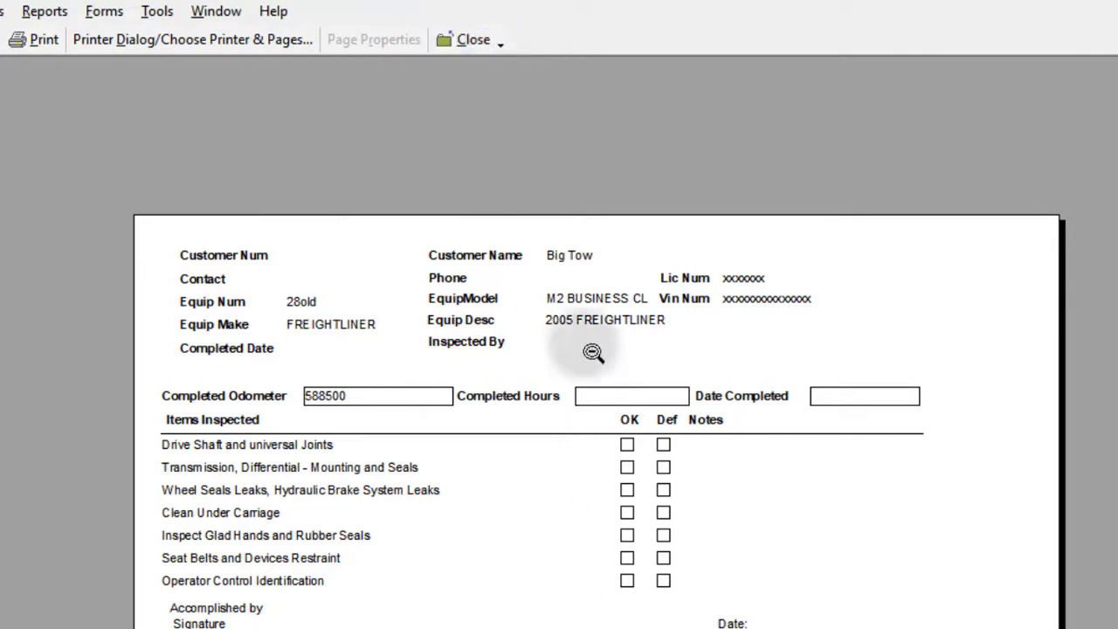
pyautogui.click(468, 40)
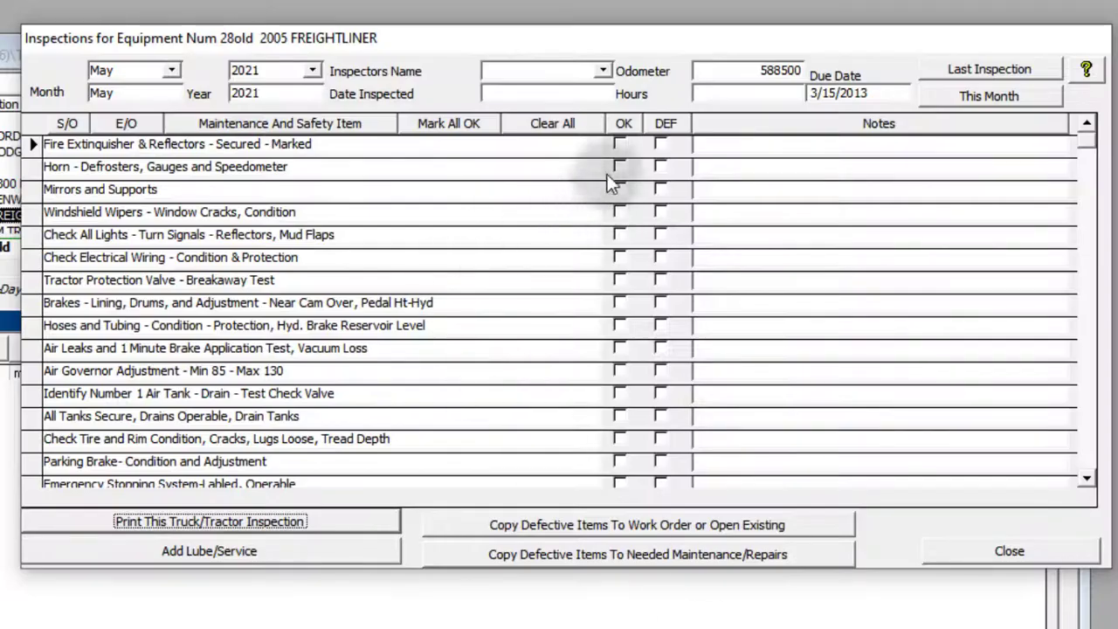
# Step: Fill in the inspector's name, set the date inspected to 5/17/2021, and mark all items of the May 2021 inspection OK
pyautogui.click(603, 70)
pyautogui.click(553, 102)
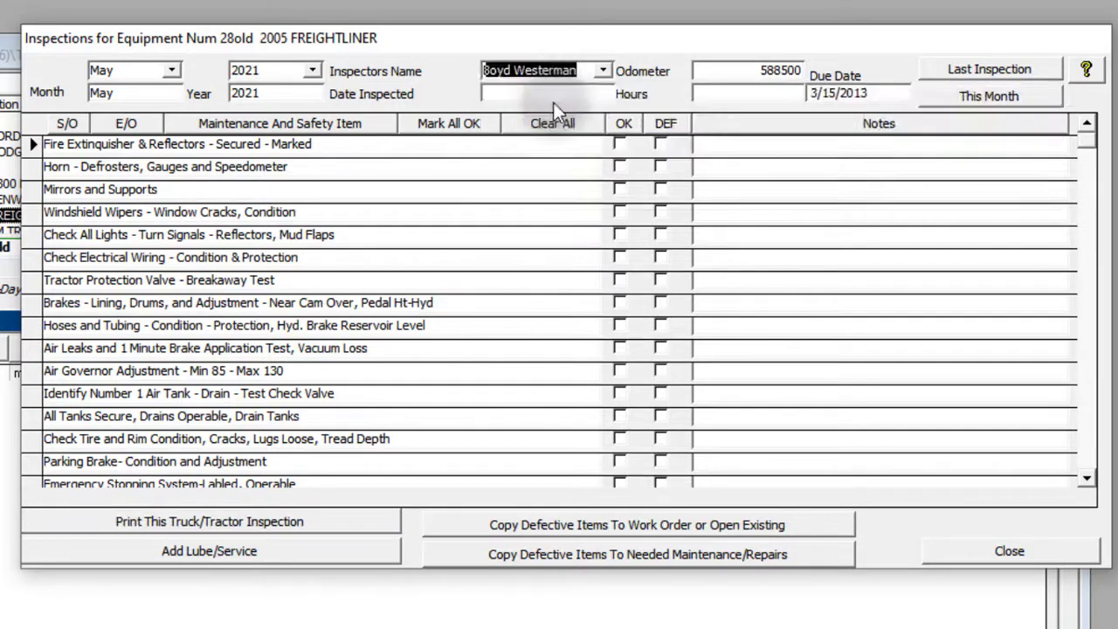
pyautogui.click(559, 93)
pyautogui.click(615, 173)
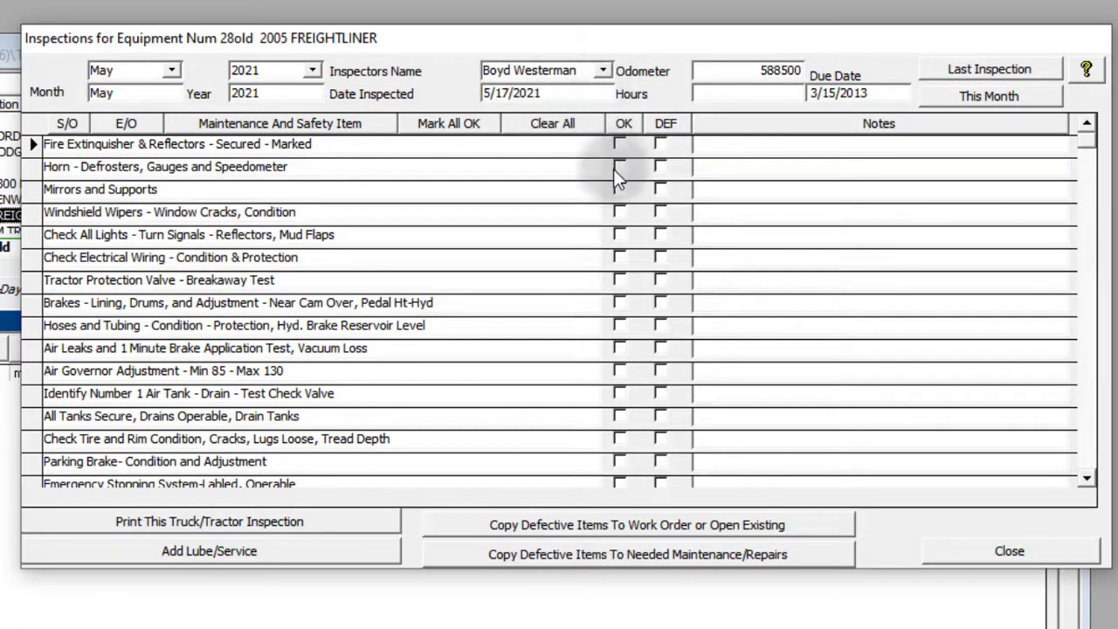
pyautogui.click(444, 124)
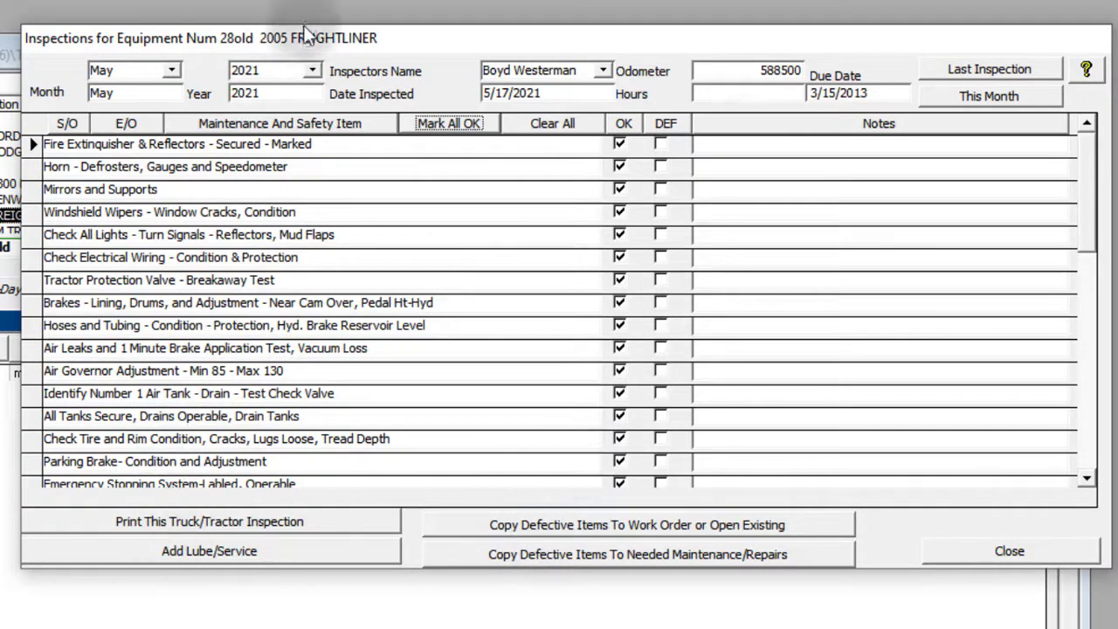
# Step: Print the completed truck/tractor inspection to a PDF named 90inpection in the Documents folder
pyautogui.moveTo(310, 39); pyautogui.dragTo(231, 48)
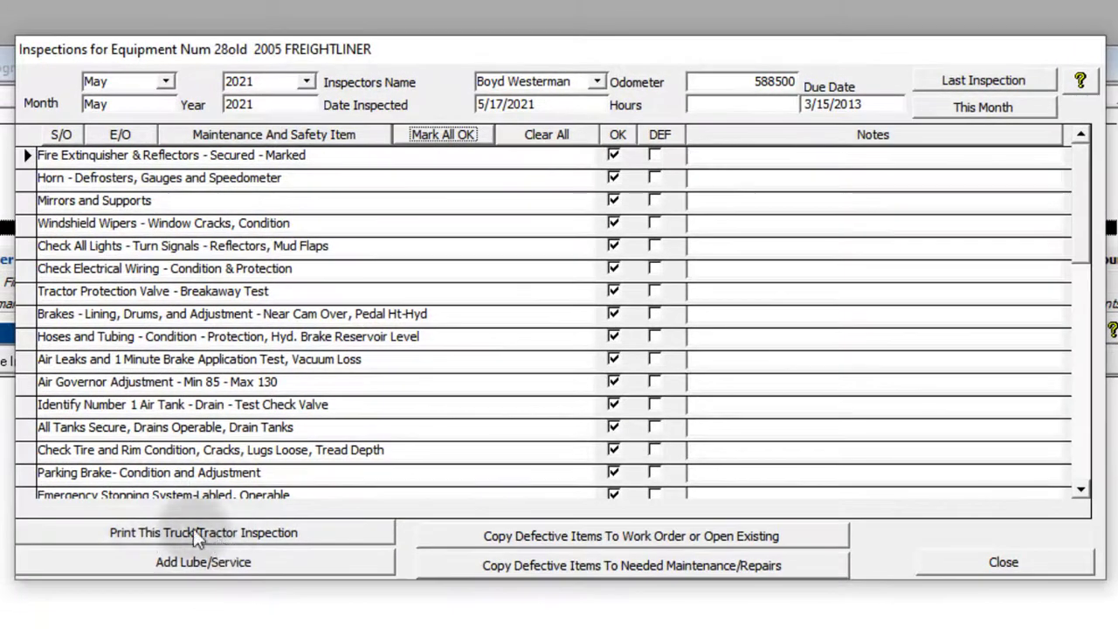
pyautogui.click(217, 534)
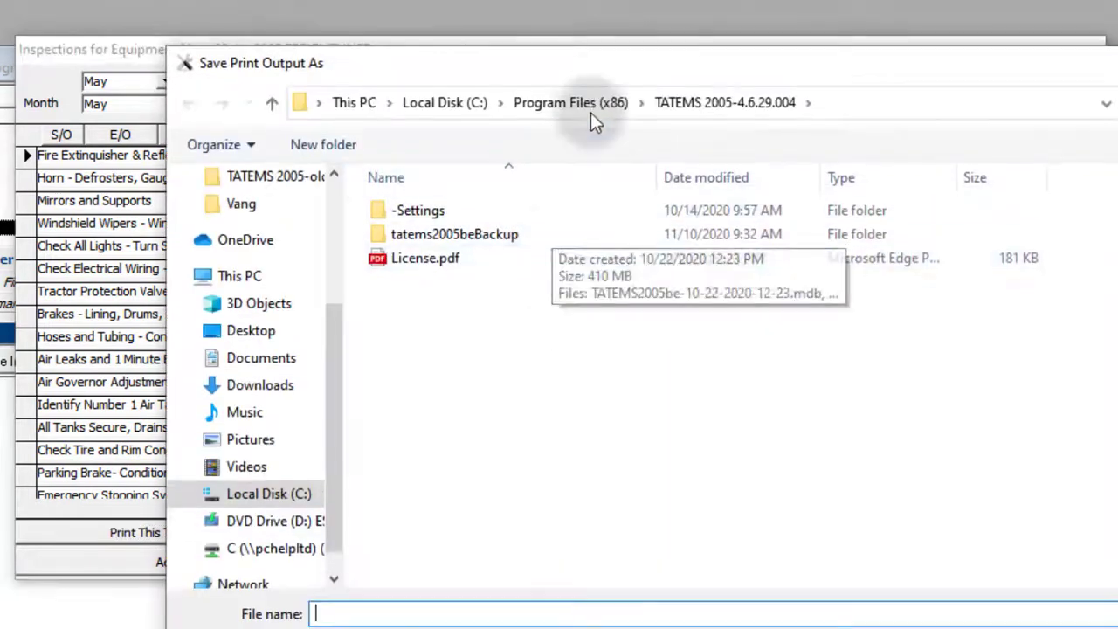
pyautogui.moveTo(593, 68); pyautogui.dragTo(441, 26)
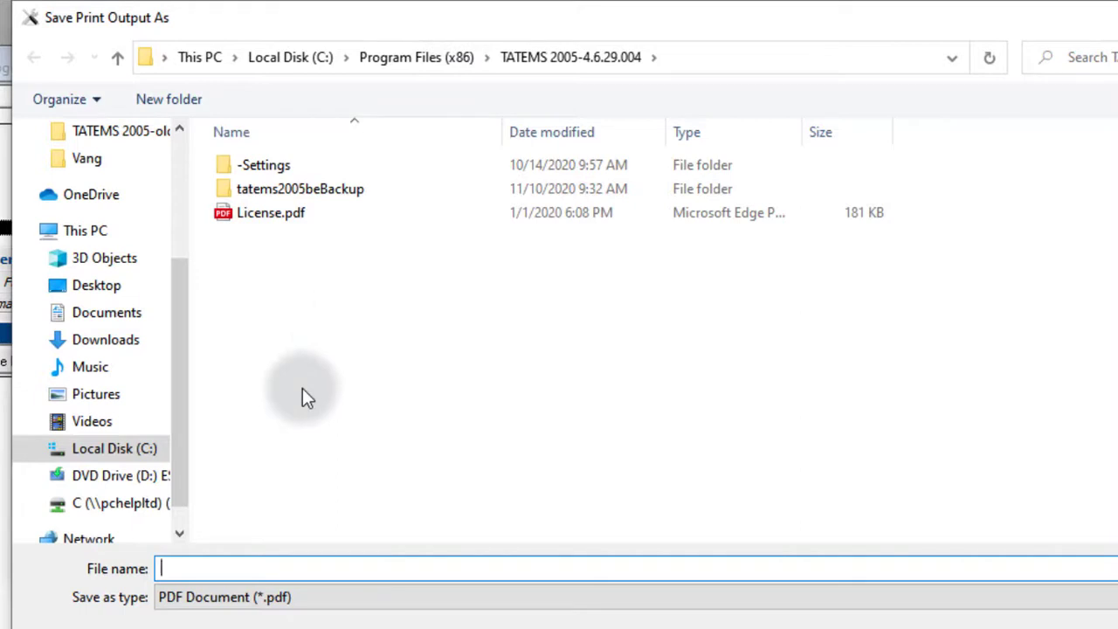
pyautogui.write('test')
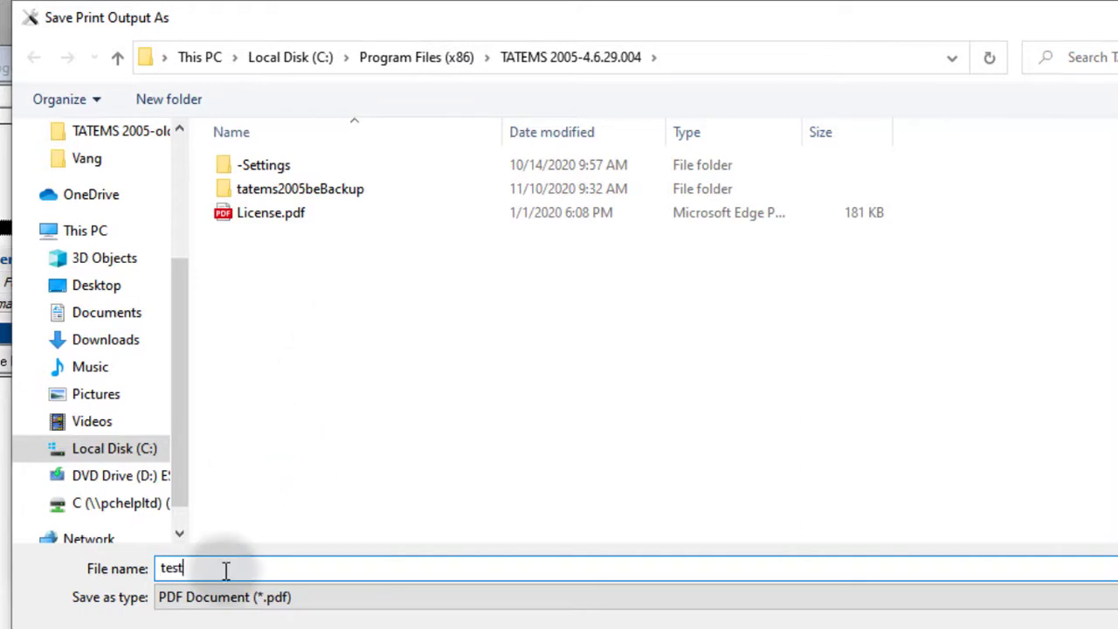
pyautogui.click(120, 320)
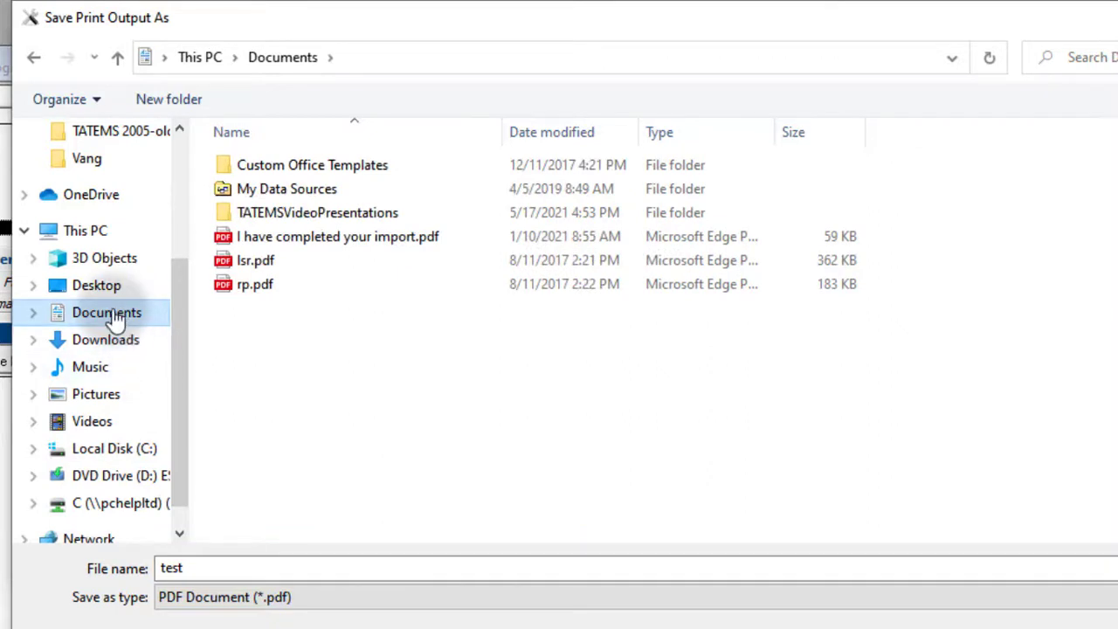
pyautogui.doubleClick(179, 570)
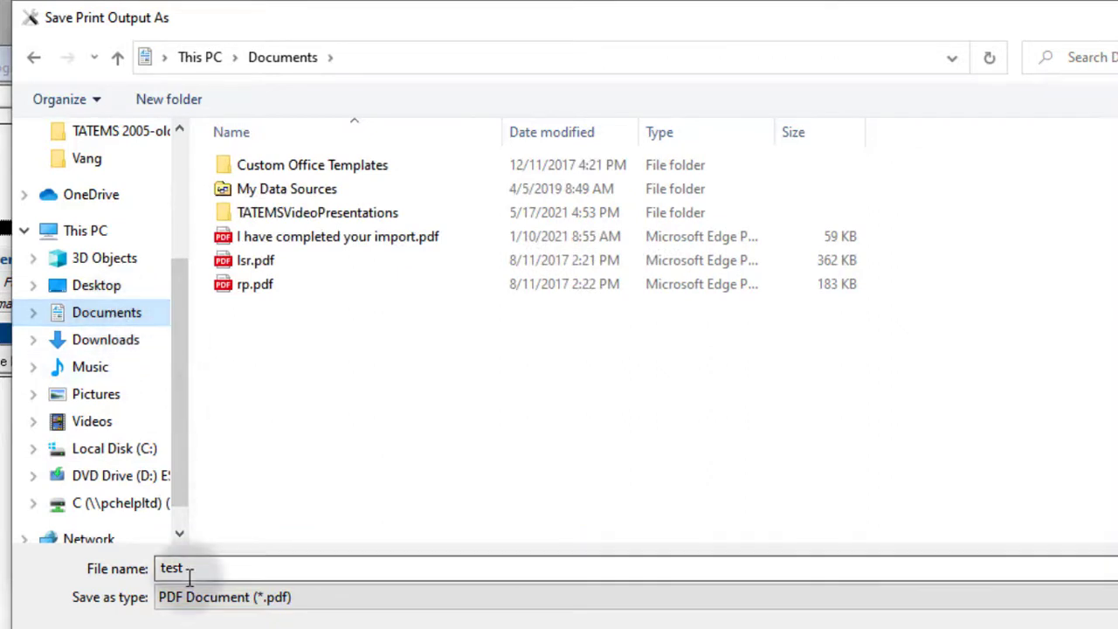
pyautogui.write('90inpection')
pyautogui.press('Return')
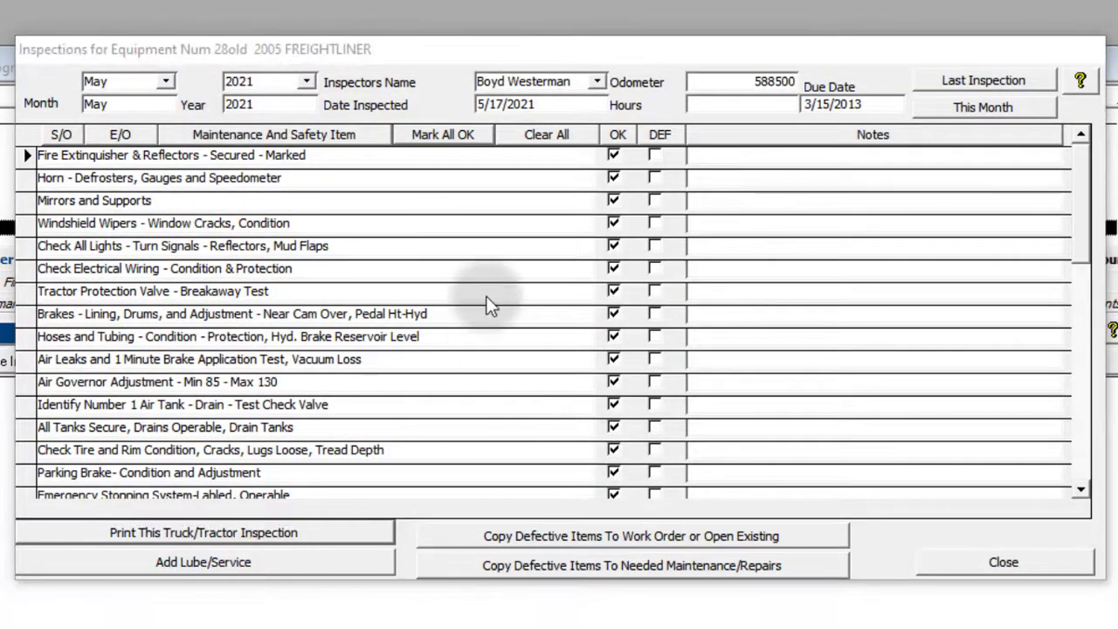
# Step: Look over the saved 90inpection.pdf and close the inspection form for 28old
pyautogui.press('super+e')
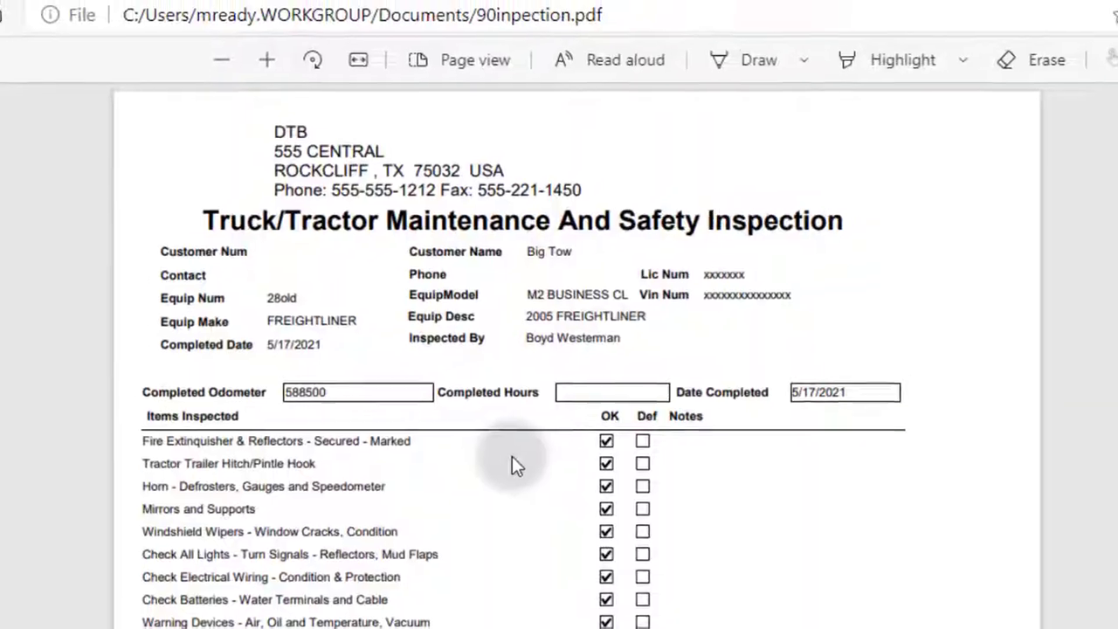
pyautogui.scroll(-10, 508, 459)
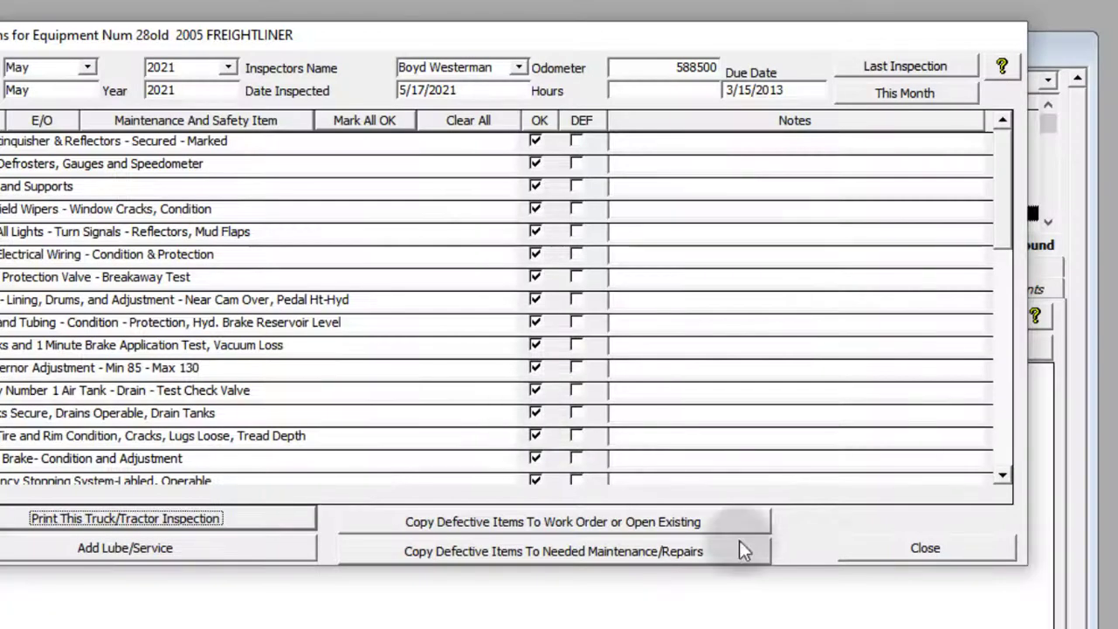
pyautogui.click(910, 552)
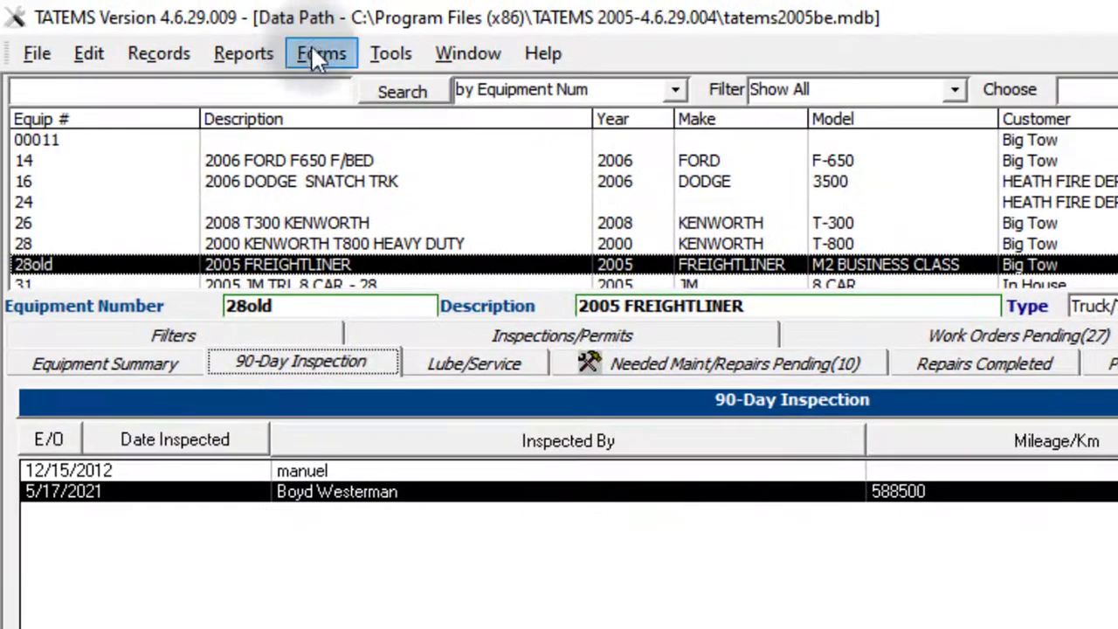
# Step: Preview the Equipment Maint. & Safety Report of the current equipment 28old for the year 2021
pyautogui.click(244, 56)
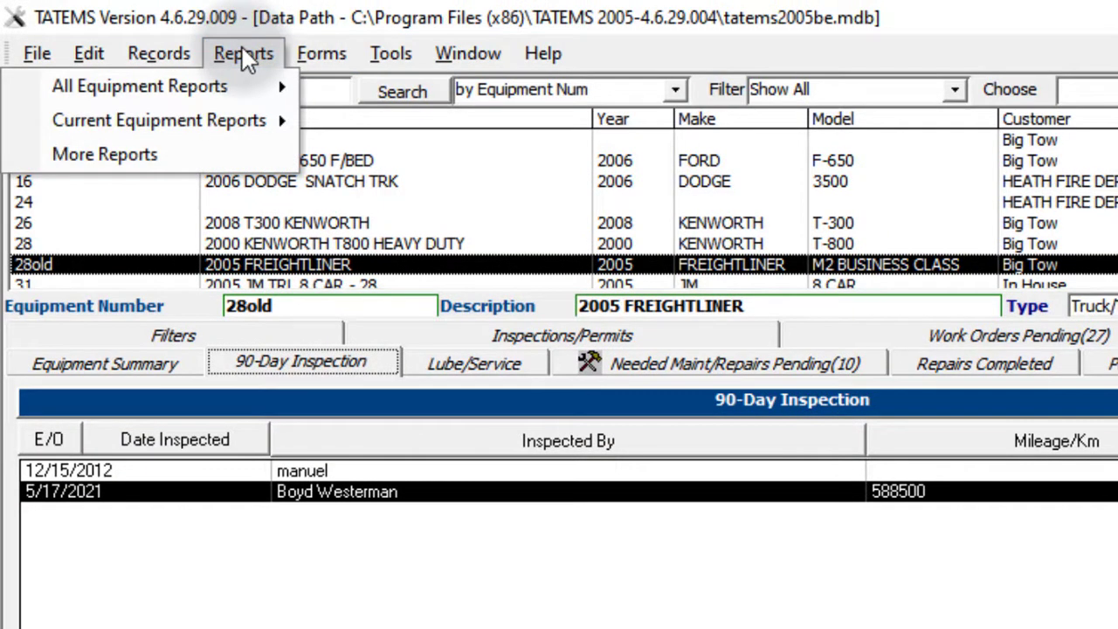
pyautogui.moveTo(220, 122)
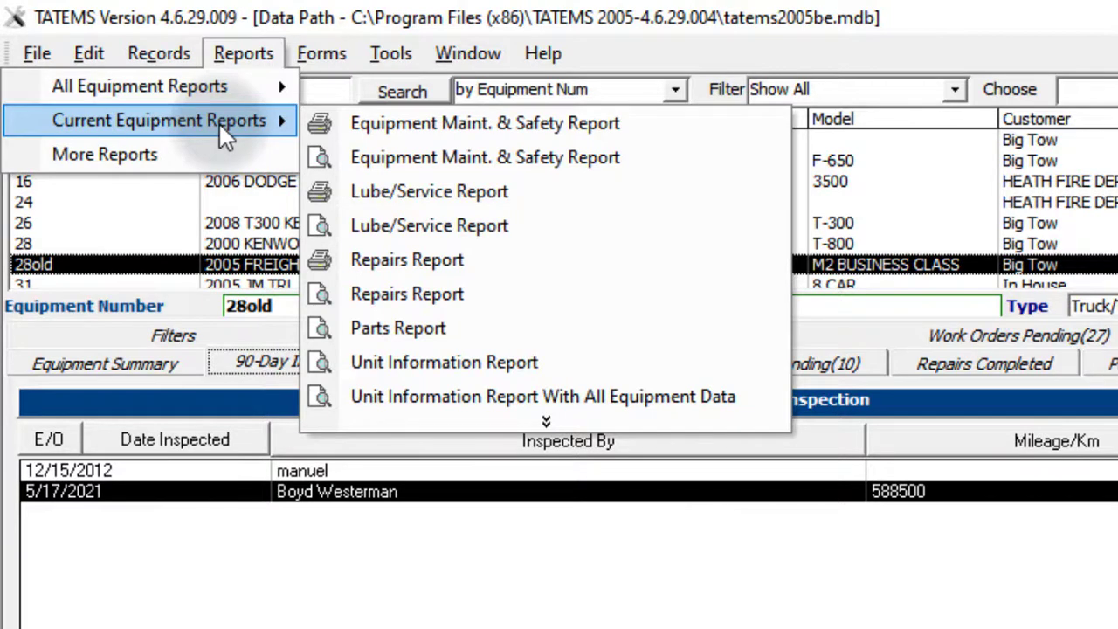
pyautogui.click(545, 157)
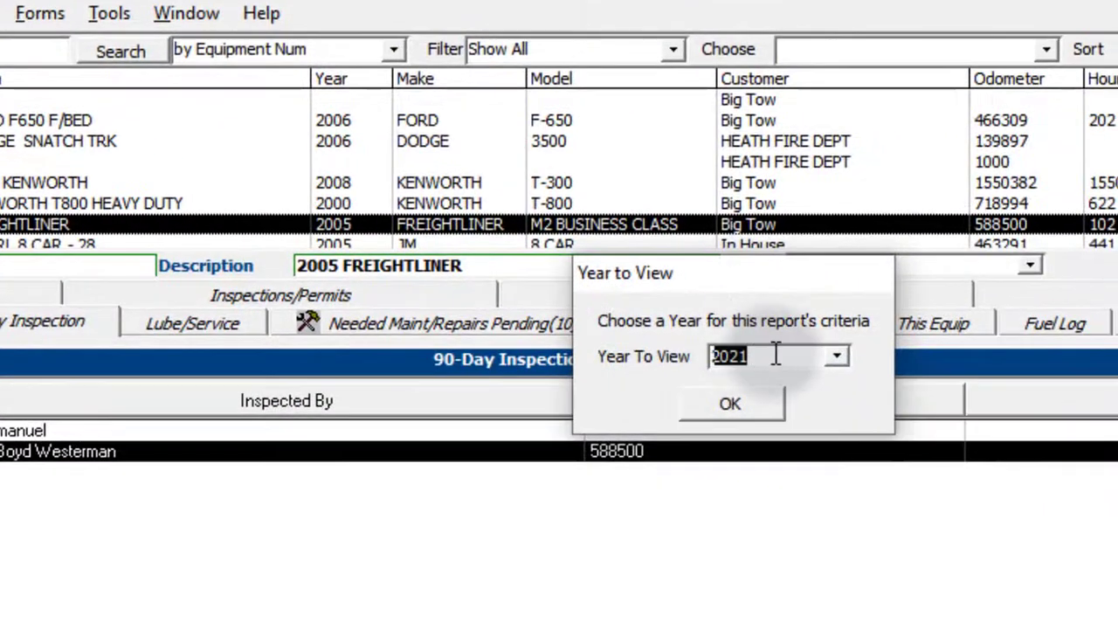
pyautogui.moveTo(712, 281); pyautogui.dragTo(633, 284)
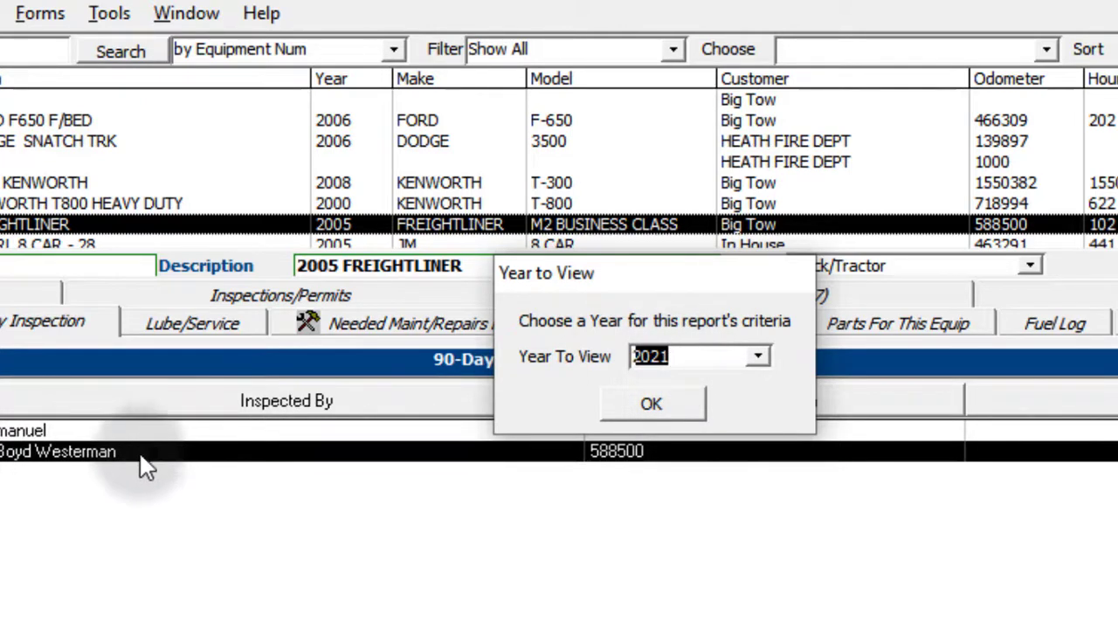
pyautogui.click(645, 411)
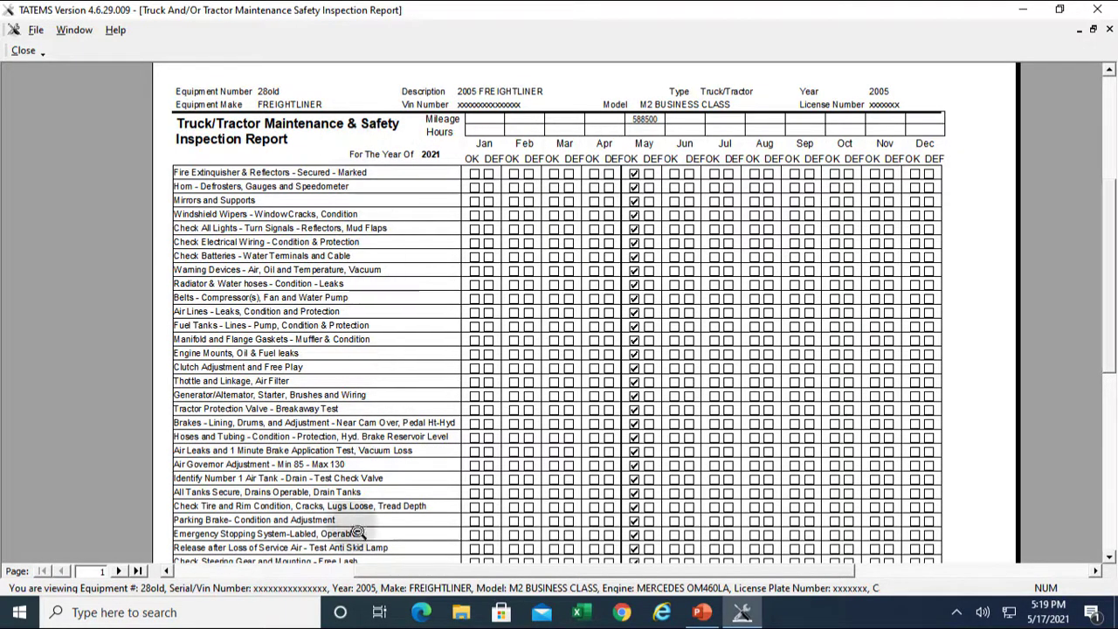
# Step: Examine the monthly marks, the inspector entries and the next due date on both pages of the 2021 report, and close it
pyautogui.scroll(-1, 339, 468)
pyautogui.scroll(-4, 338, 468)
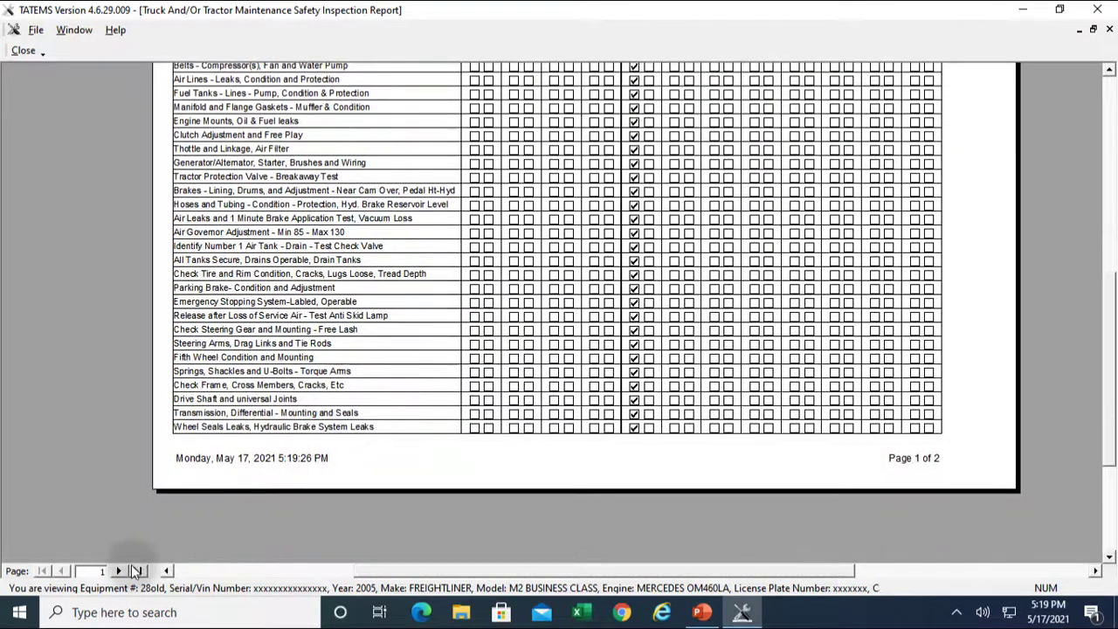
pyautogui.click(118, 571)
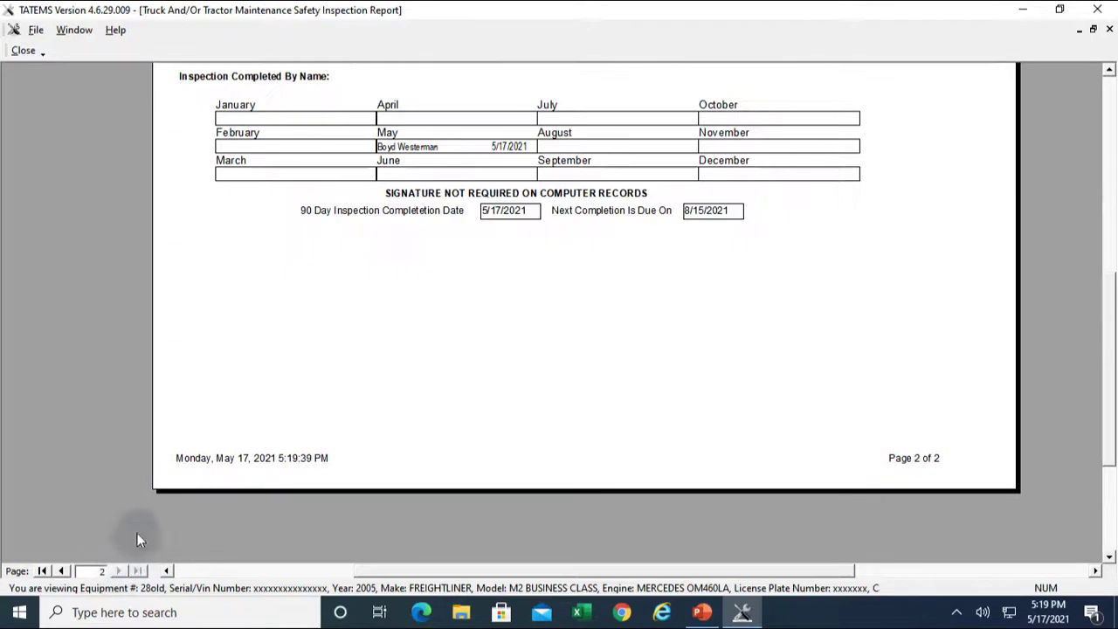
pyautogui.click(437, 142)
pyautogui.click(442, 306)
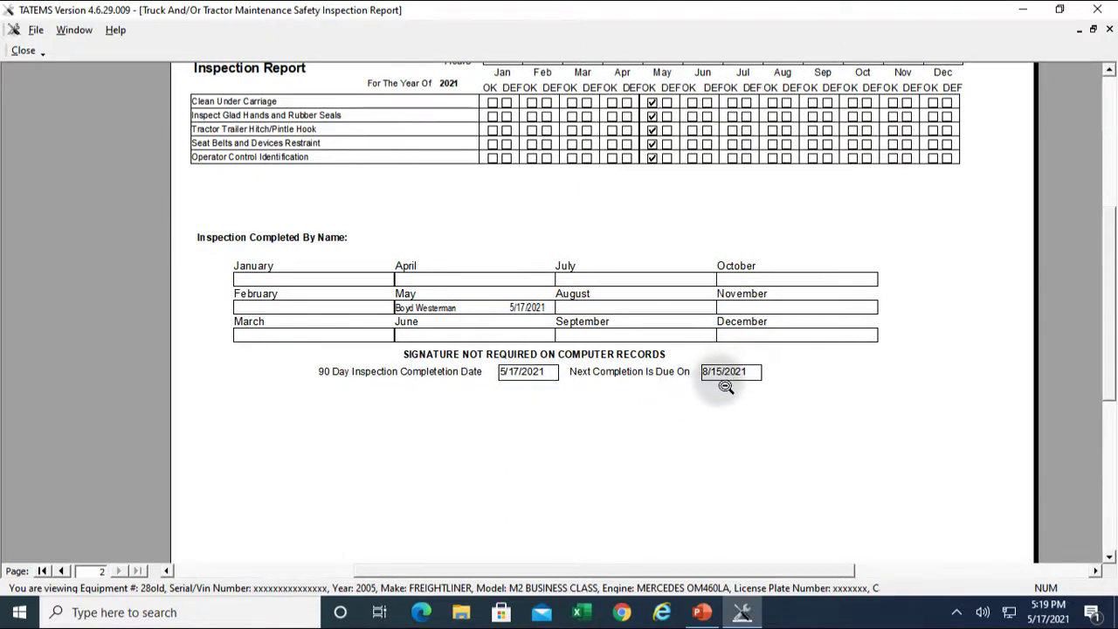
pyautogui.scroll(5, 725, 387)
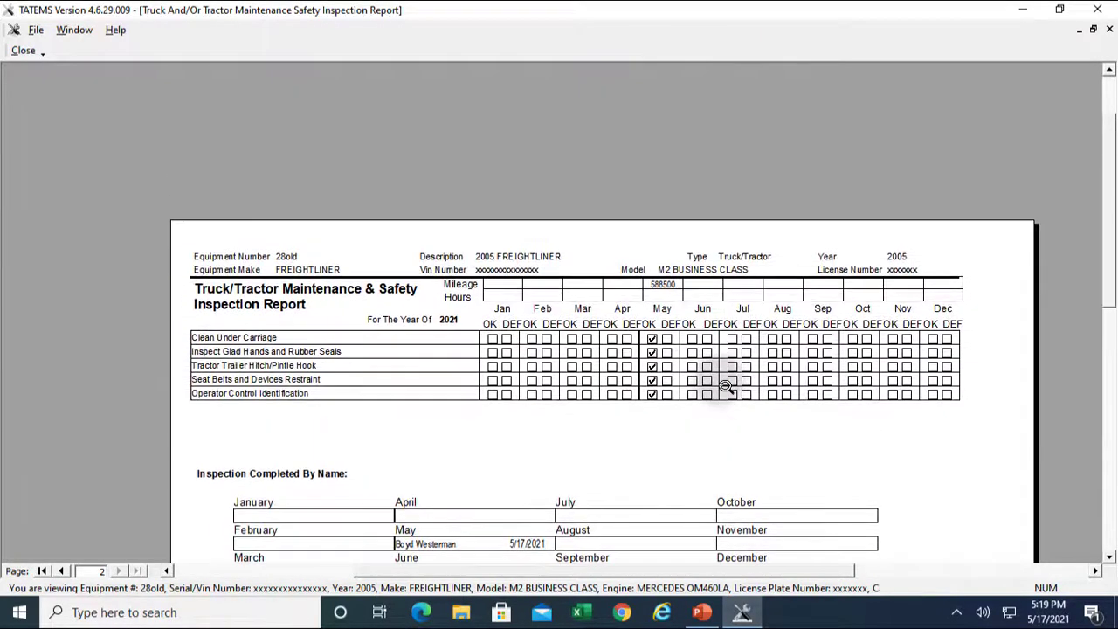
pyautogui.scroll(-2, 568, 385)
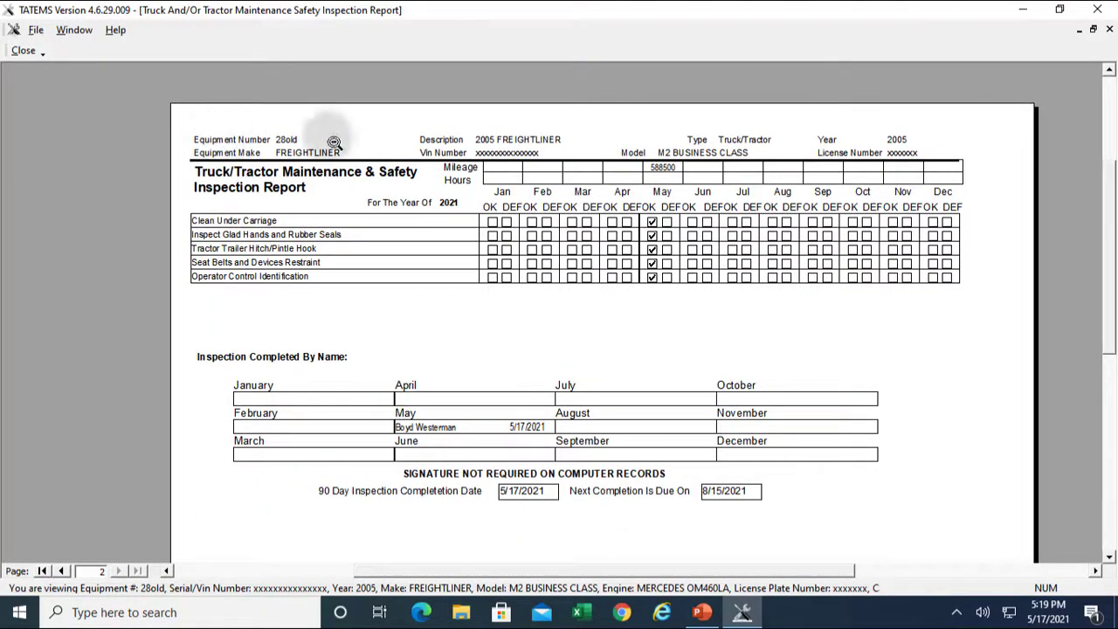
pyautogui.click(61, 570)
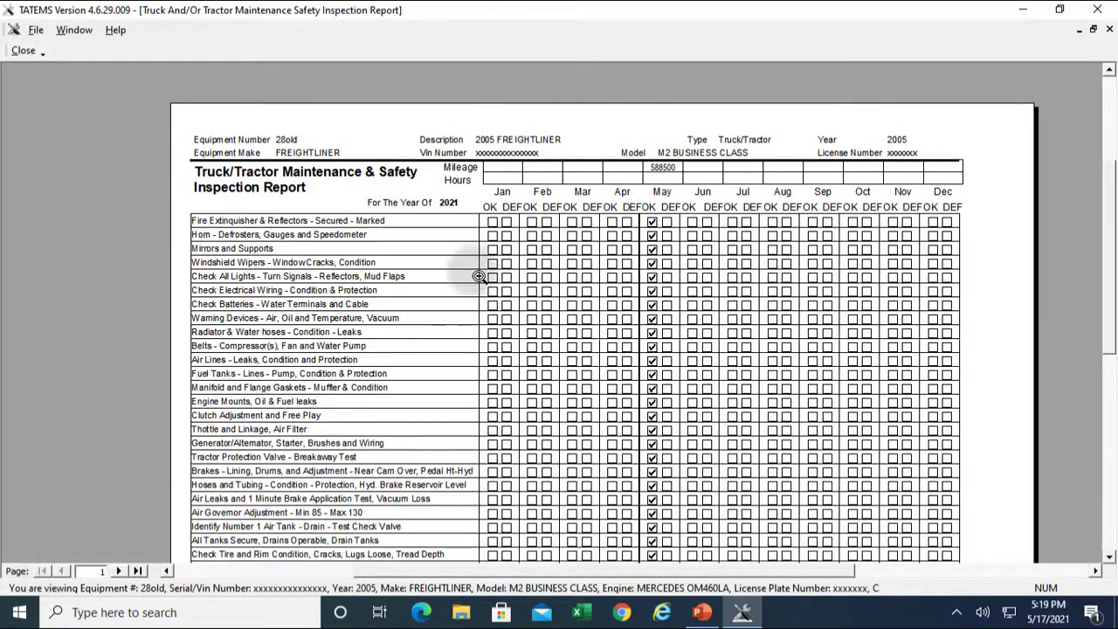
pyautogui.click(24, 50)
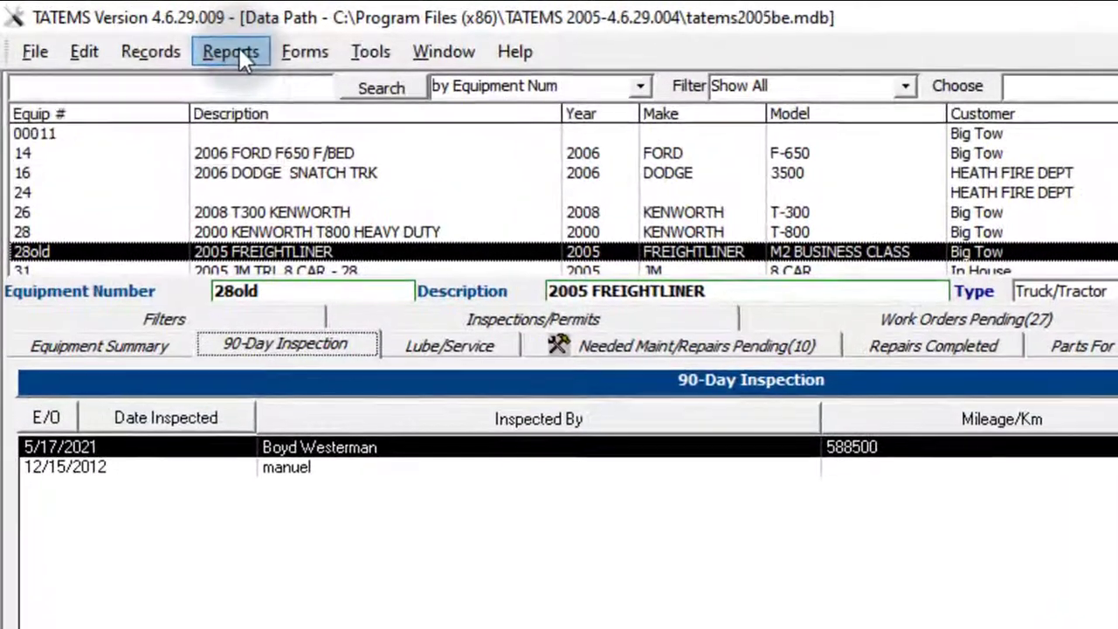
# Step: Look through the reports offered for all equipment and for the current equipment
pyautogui.click(137, 33)
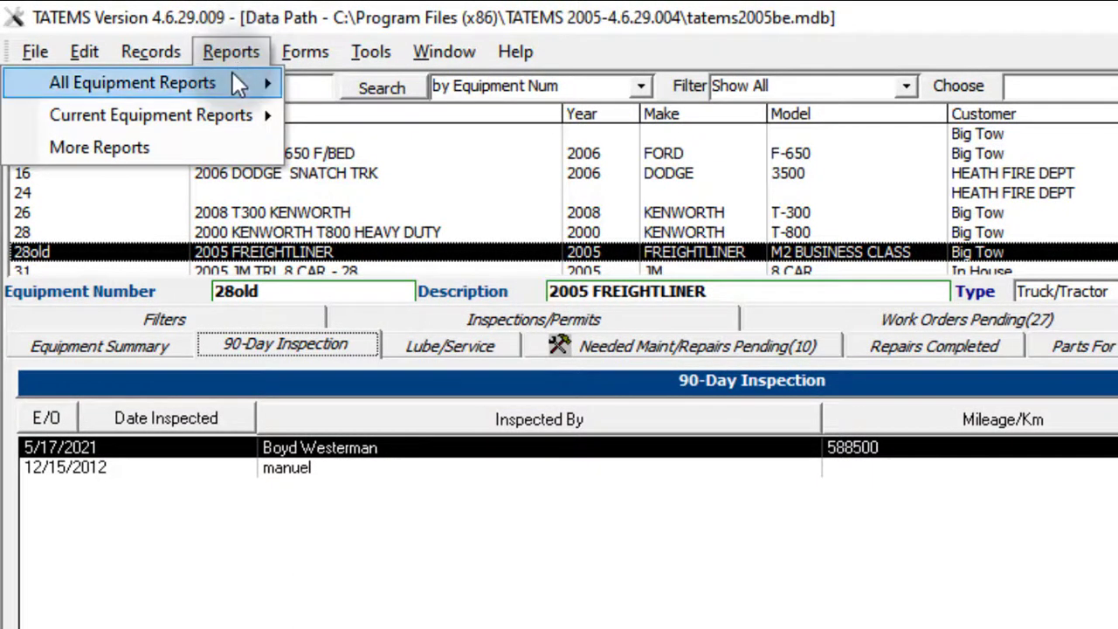
pyautogui.moveTo(235, 86)
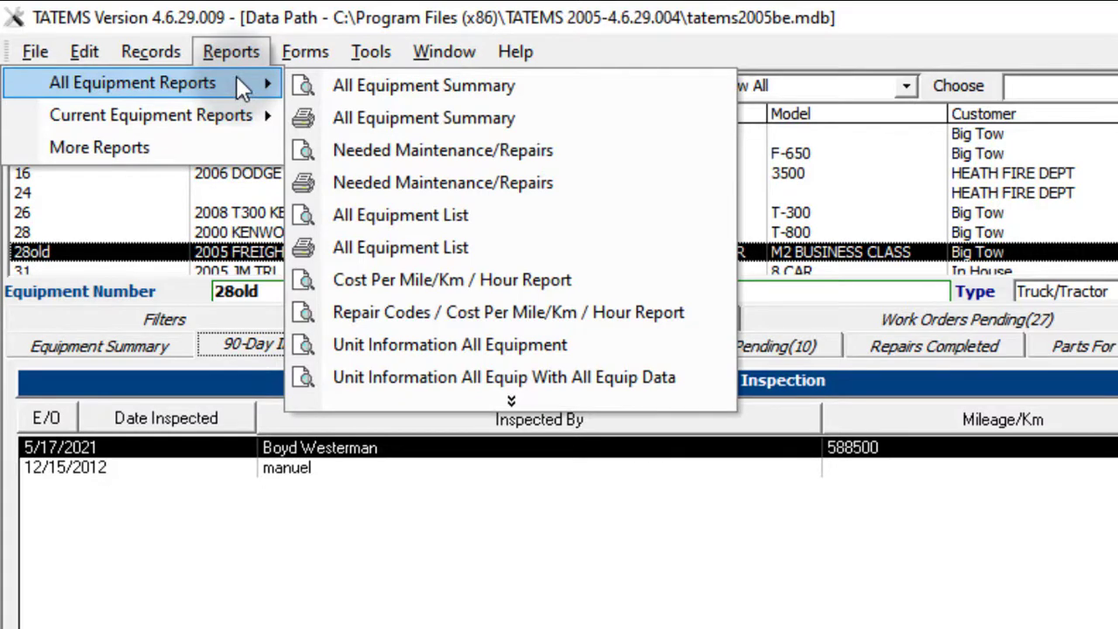
pyautogui.moveTo(230, 111)
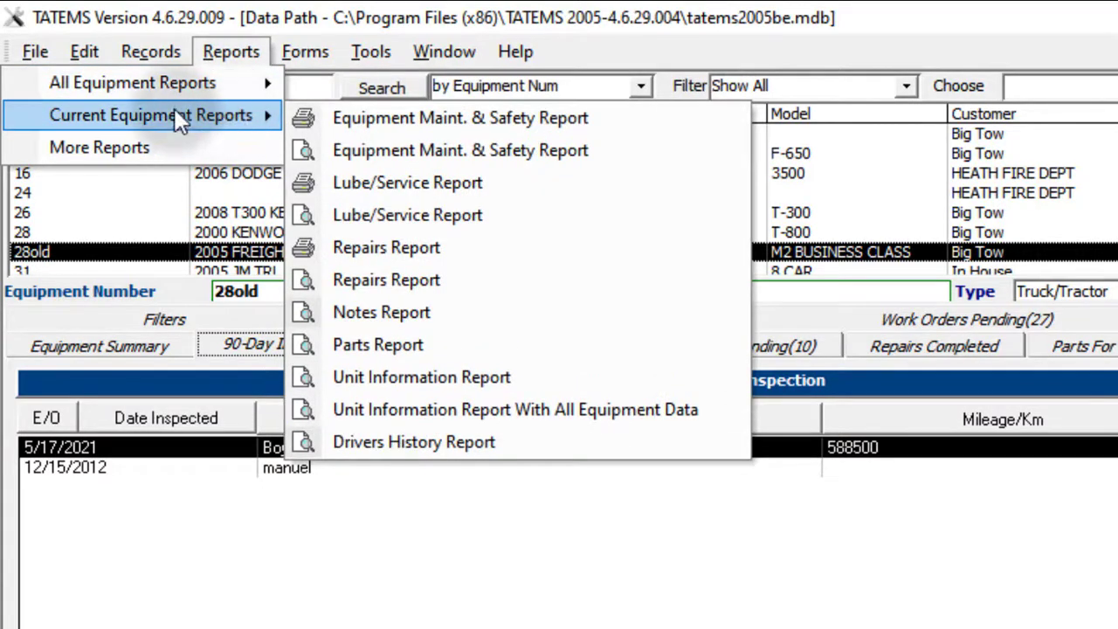